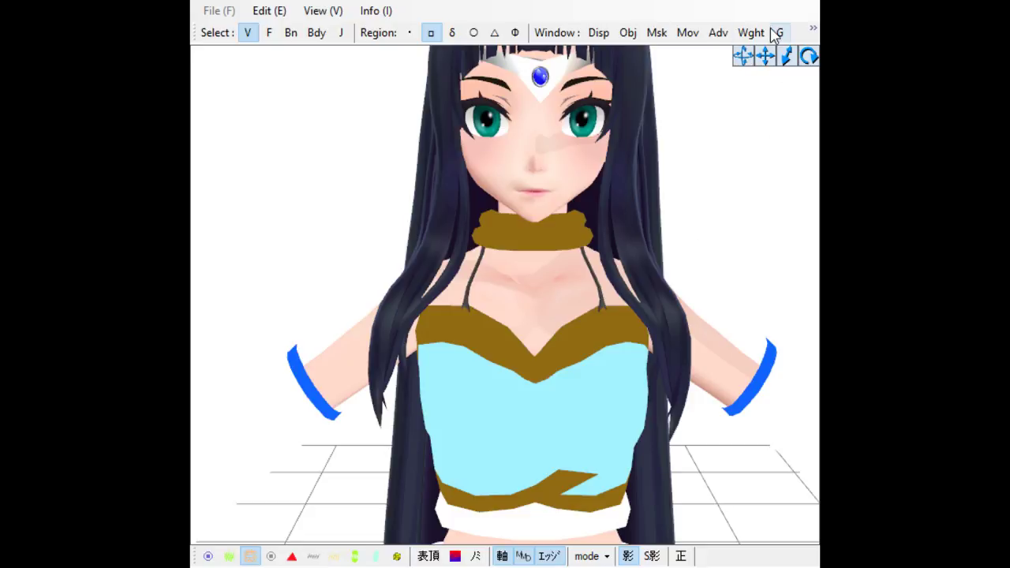
Step: Examine the character model from the face and top down to the sandals
drag(773, 59, 766, 0)
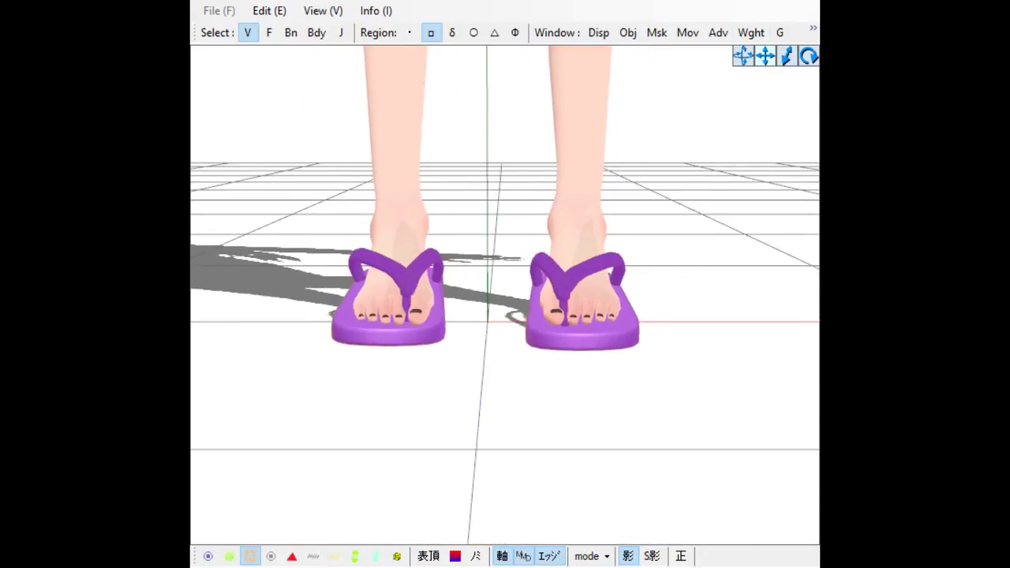
mouse_move(419, 379)
right_down()
mouse_move(485, 393)
mouse_move(368, 403)
mouse_move(440, 401)
mouse_move(409, 393)
right_up()
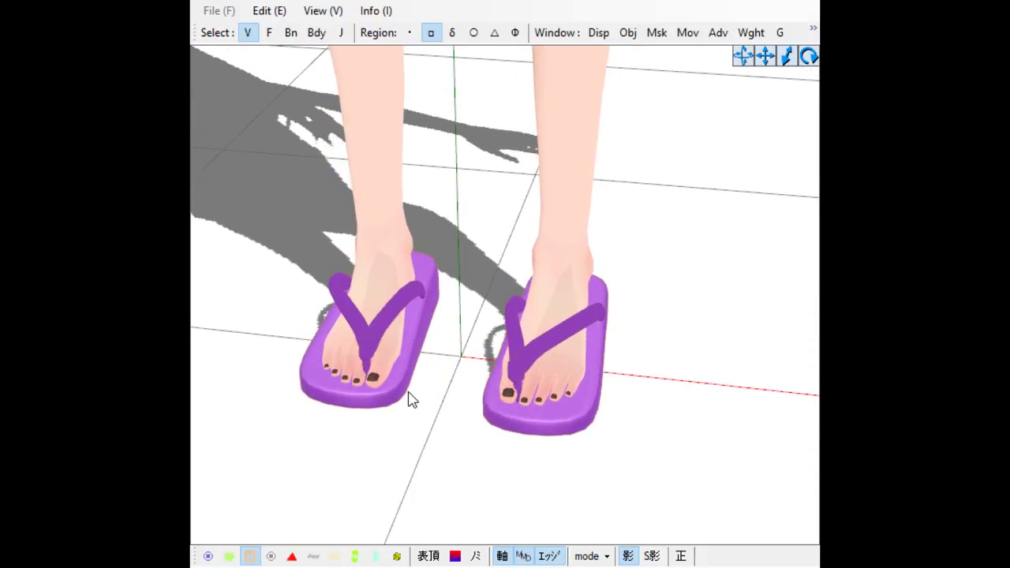
drag(771, 53, 776, 566)
right_drag(508, 225, 574, 220)
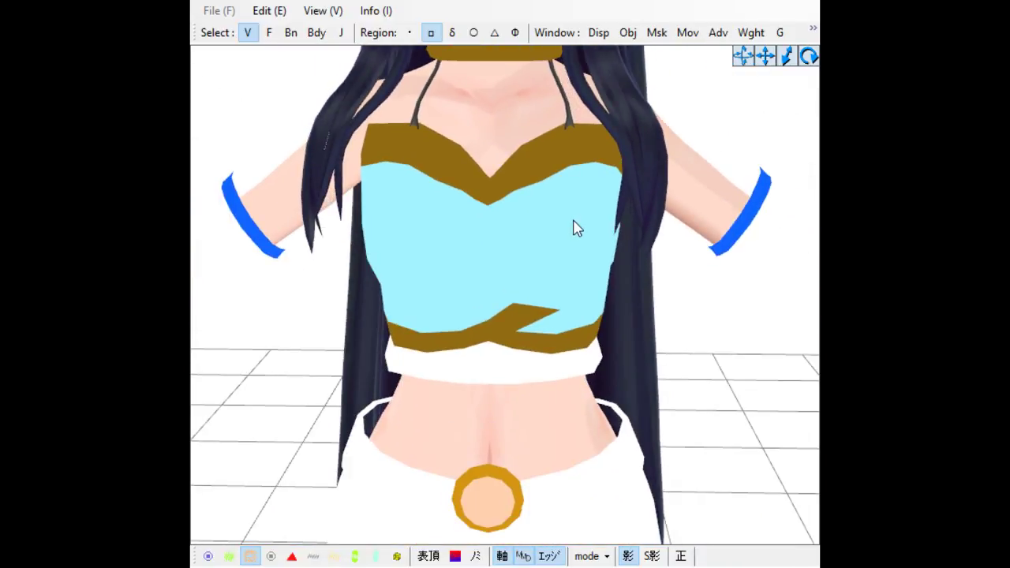
drag(759, 55, 762, 44)
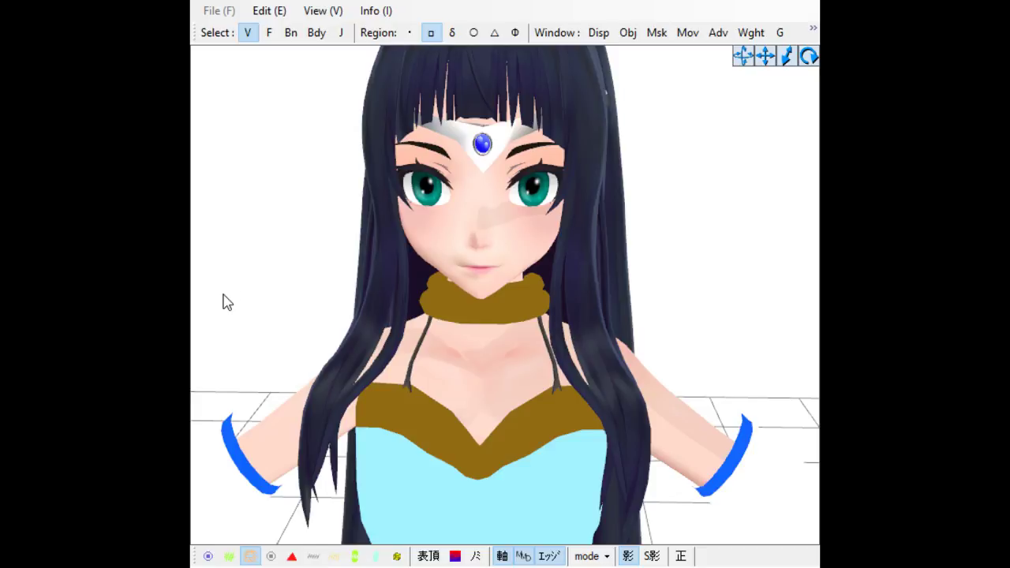
Step: Mask the model's other materials so only the blue and brown top and the brown choker are displayed
click(659, 36)
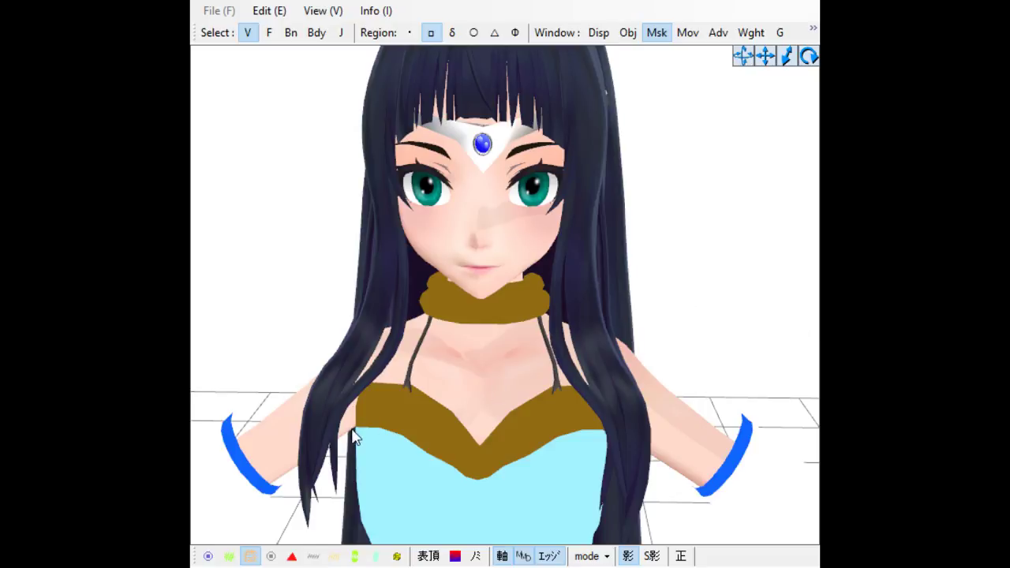
scroll(497, 418, down, 5)
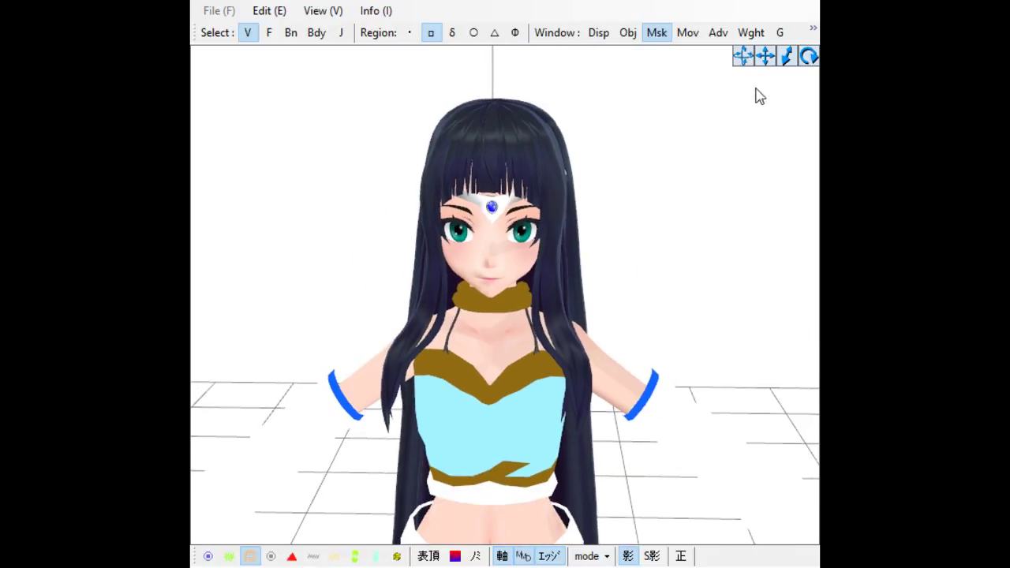
drag(767, 56, 786, 7)
drag(825, 56, 765, 69)
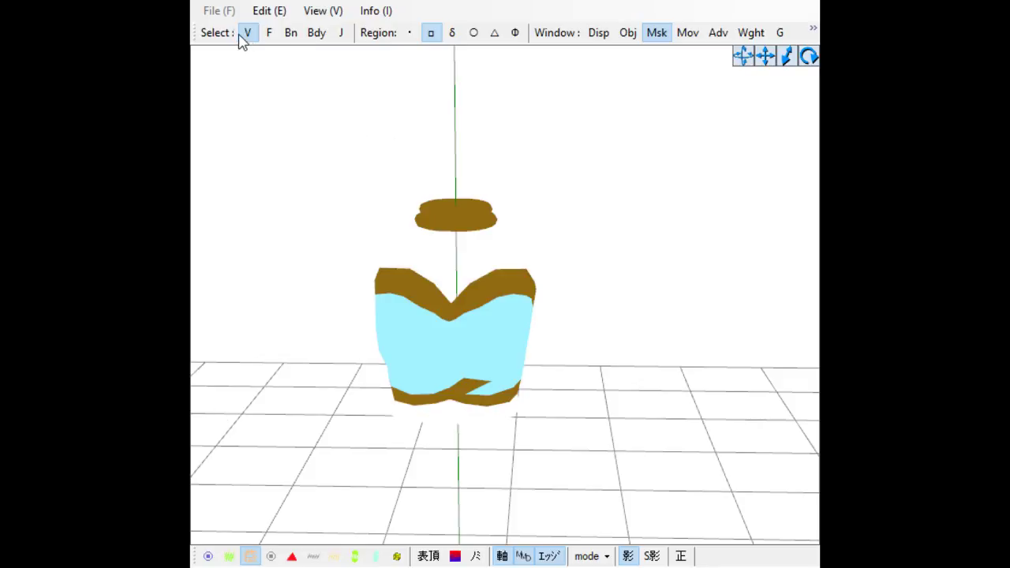
Step: Turn on face selection and select all faces of the top and the choker
click(289, 36)
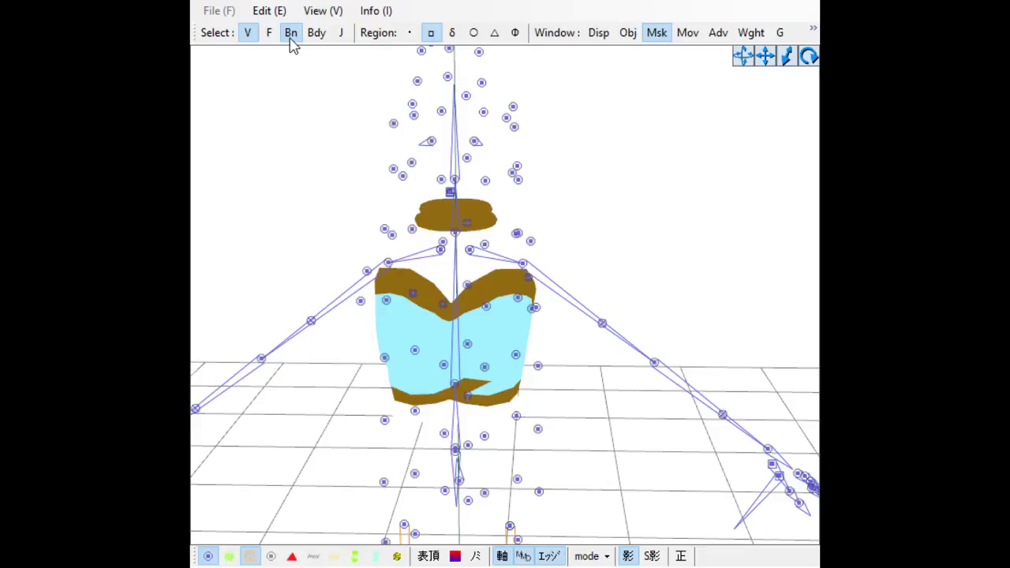
click(290, 36)
click(269, 33)
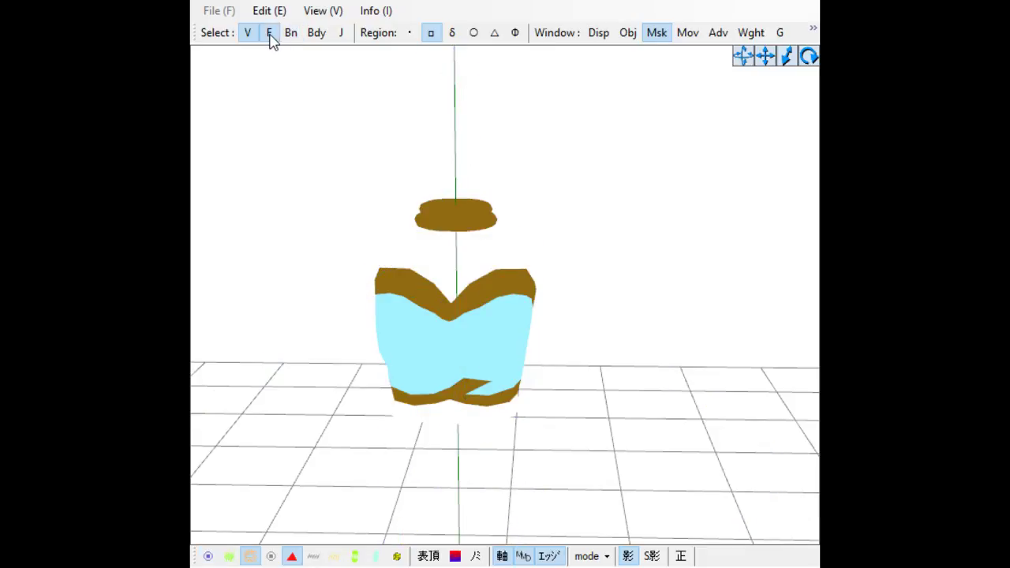
drag(324, 144, 606, 454)
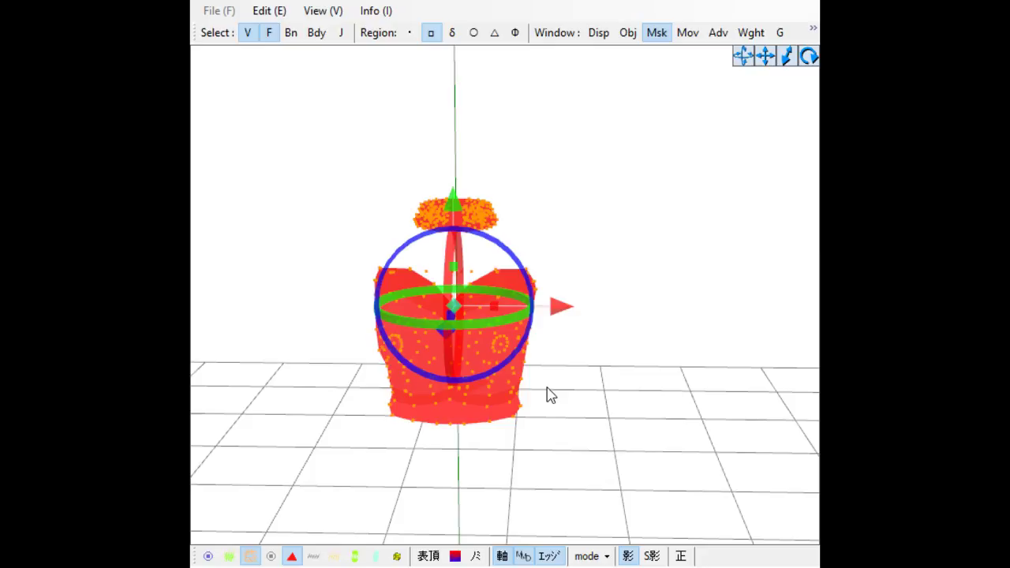
Step: Try moving the selected top and choker sideways along the X axis, undo the move and clear the selection
scroll(551, 396, down, 3)
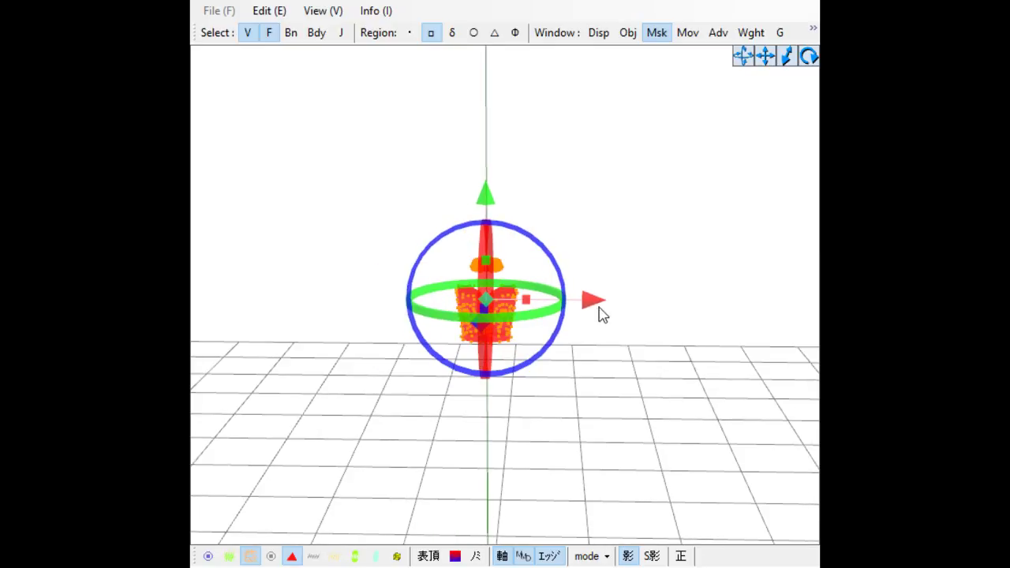
drag(598, 307, 737, 304)
key(ctrl+z)
click(593, 182)
scroll(463, 277, up, 5)
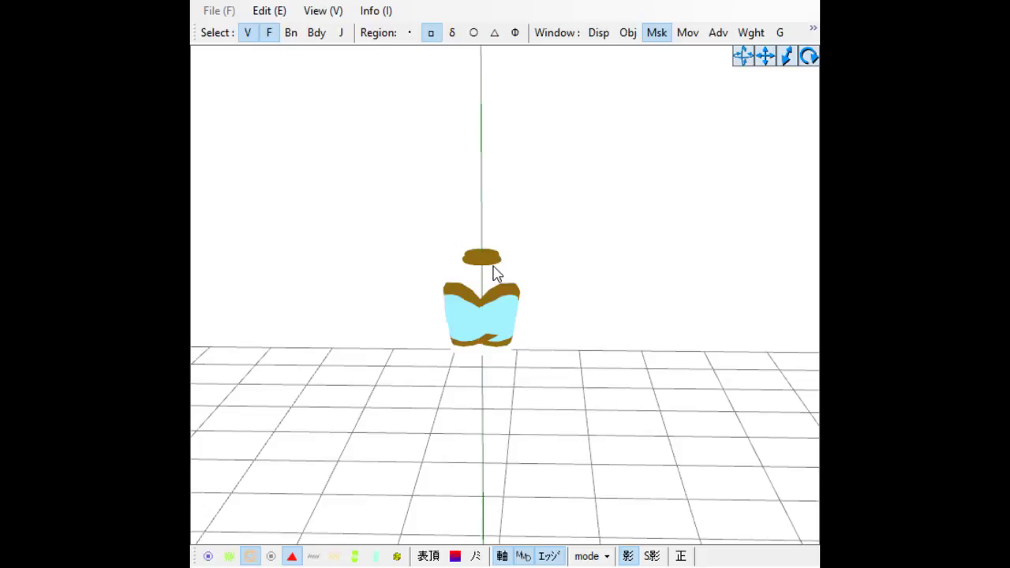
scroll(471, 277, up, 2)
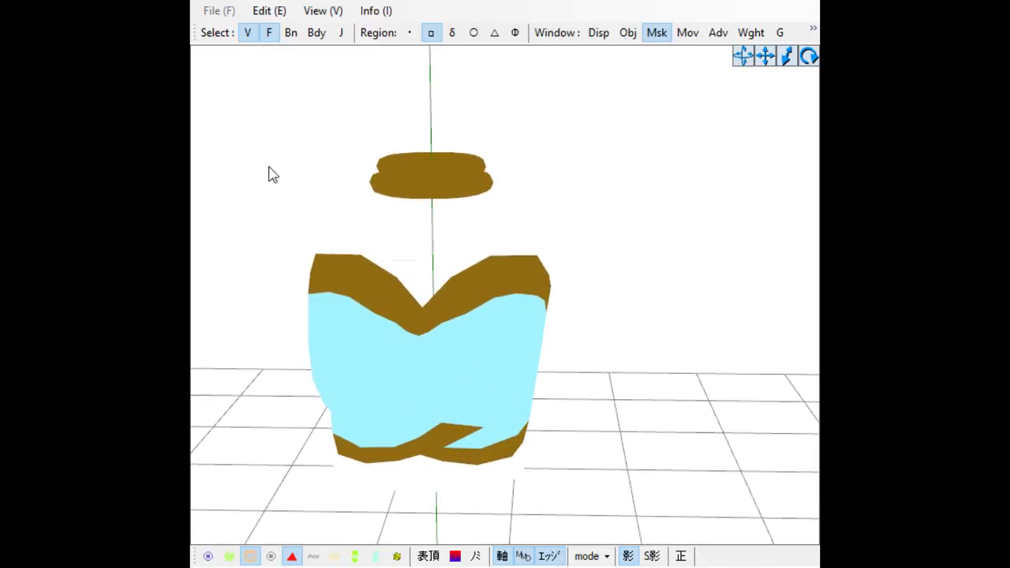
Step: Select the choker's faces and check the bones and rigid bodies around it
drag(311, 90, 544, 221)
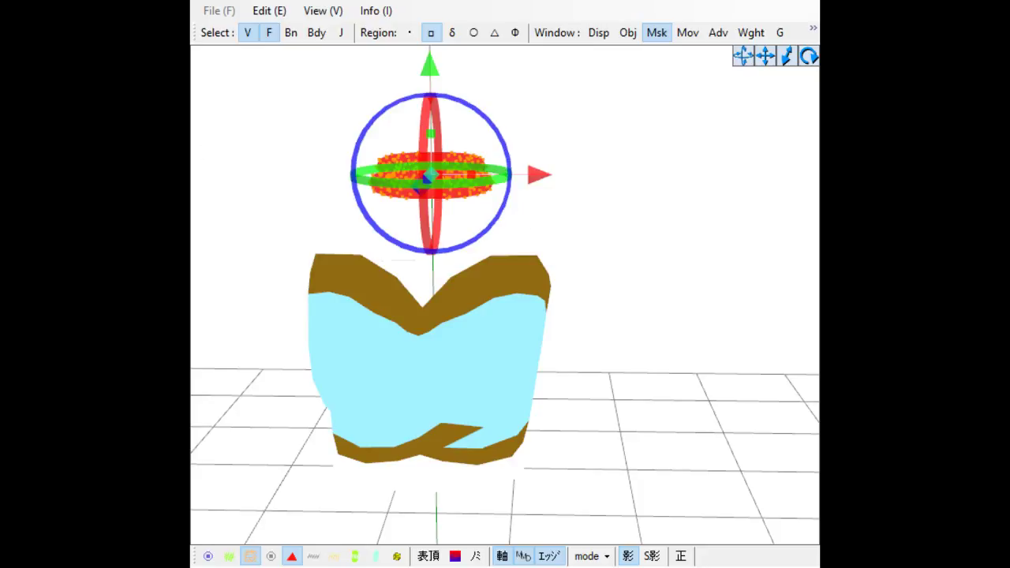
click(291, 36)
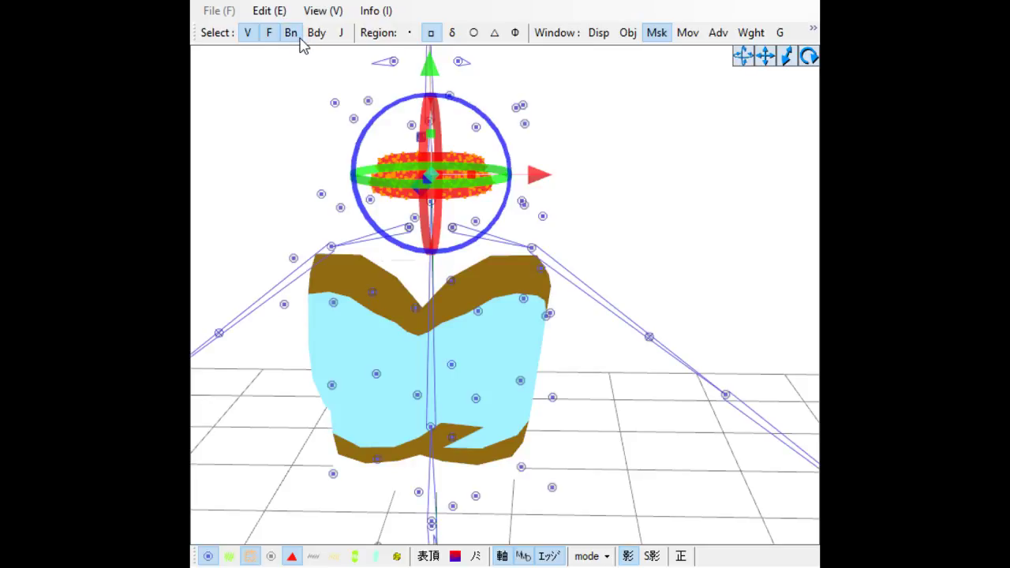
click(288, 35)
click(317, 36)
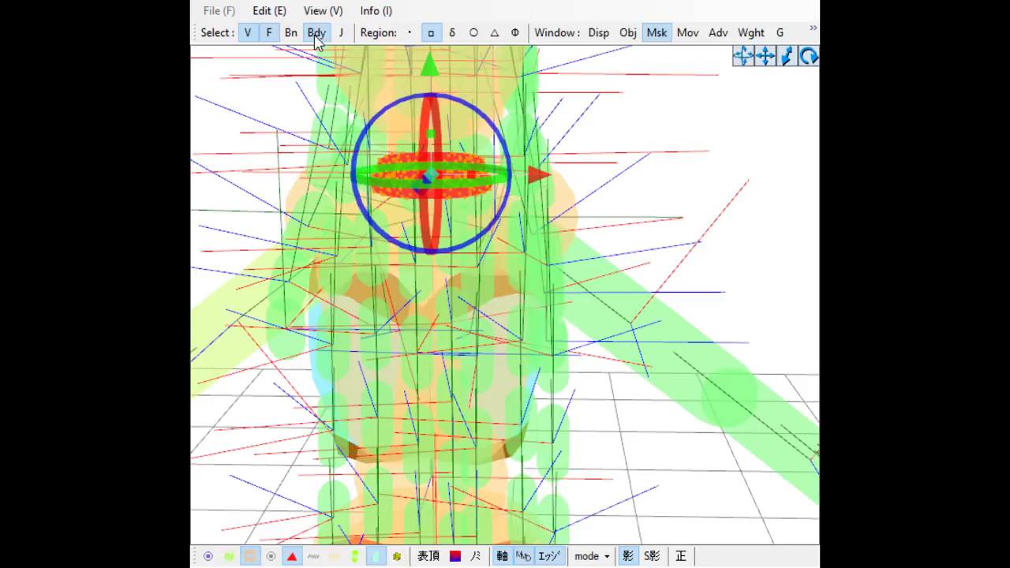
click(317, 36)
click(344, 36)
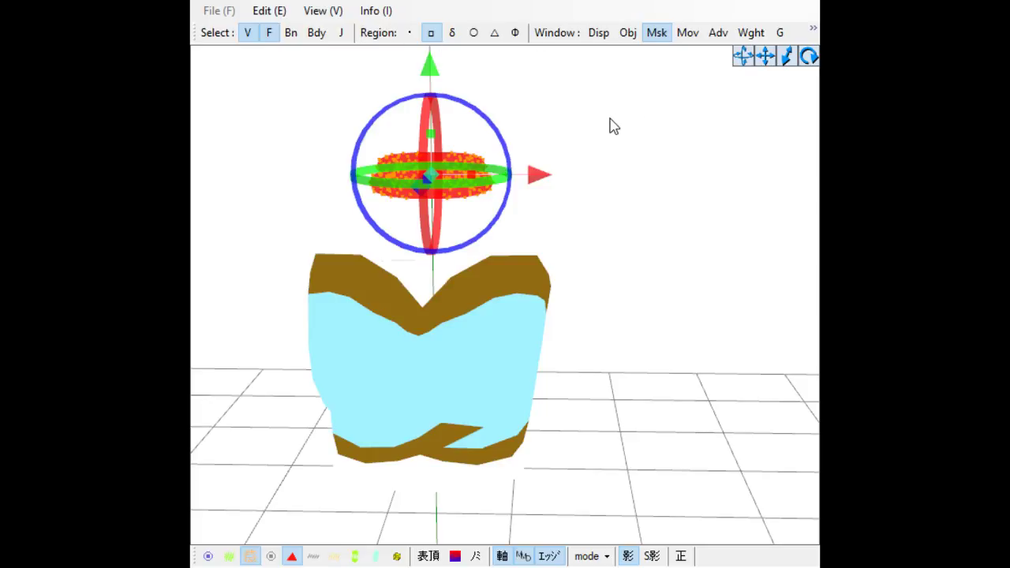
click(602, 156)
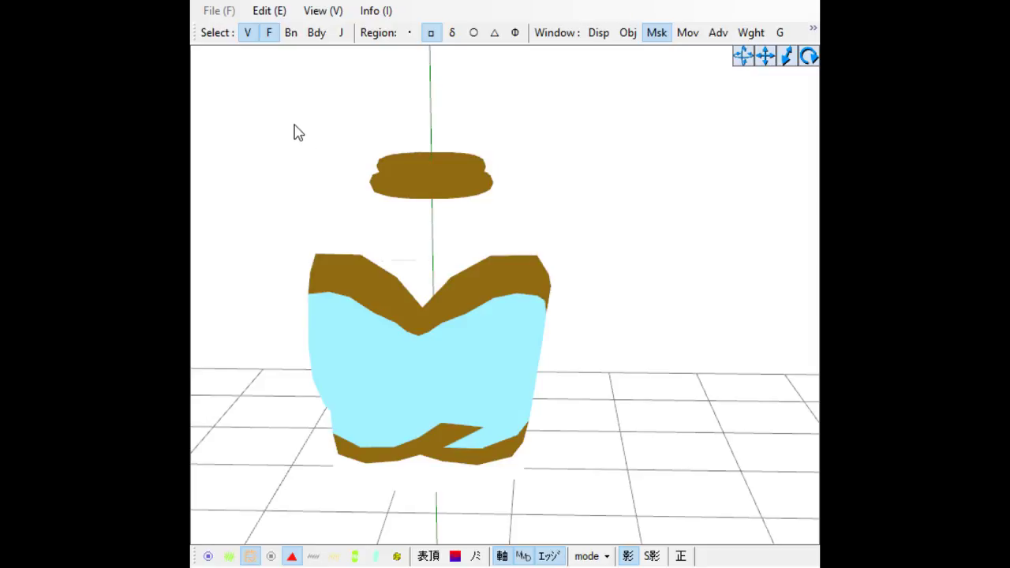
drag(324, 111, 548, 224)
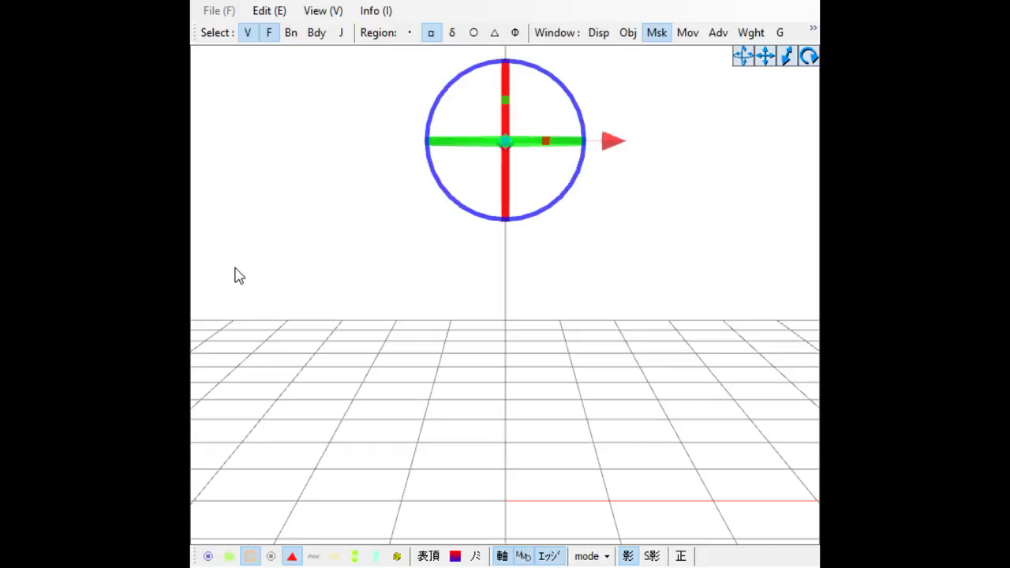
Step: Examine the isolated top and choker in the model view from far away and close up
scroll(410, 351, down, 3)
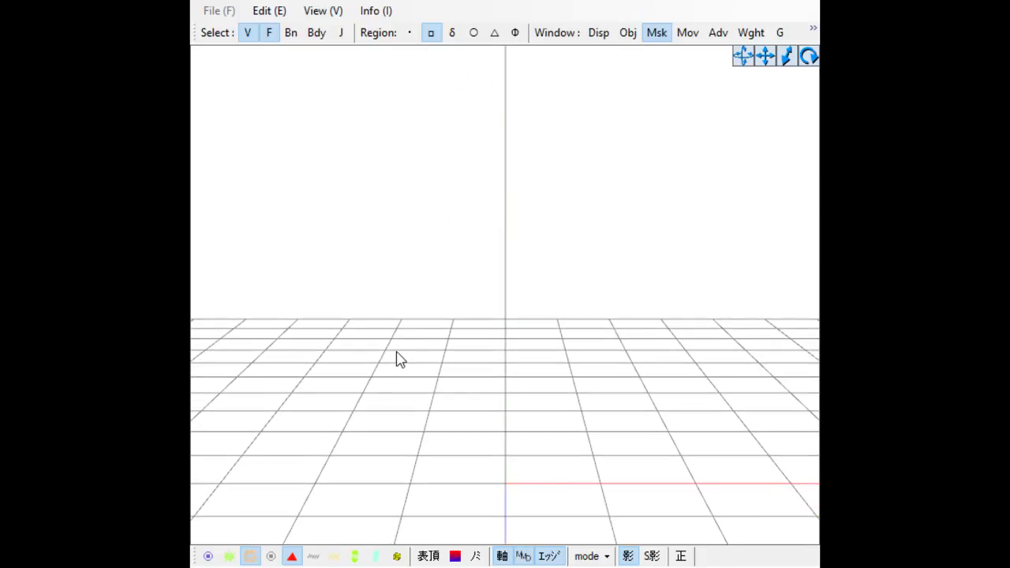
scroll(426, 371, down, 3)
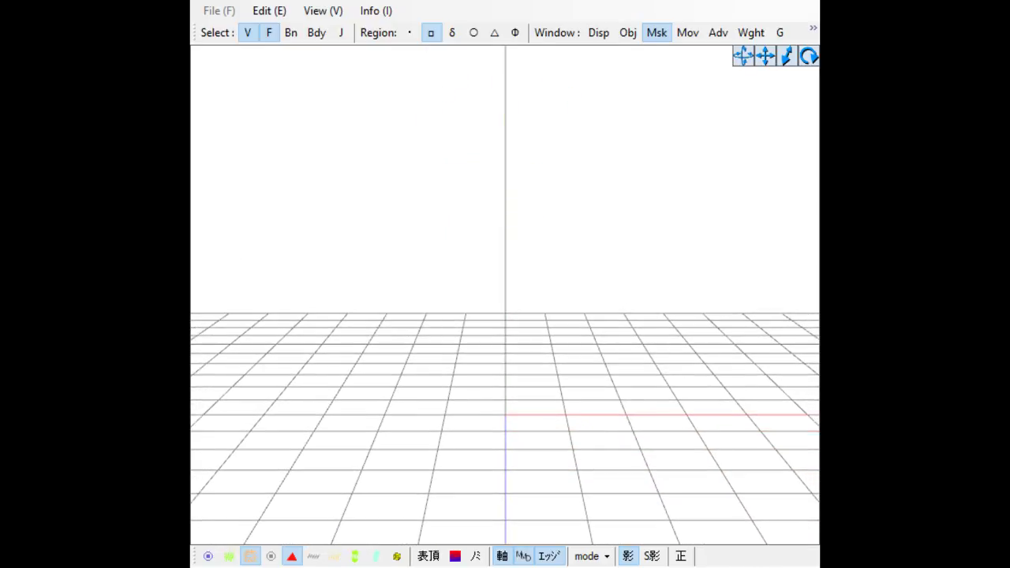
scroll(435, 311, down, 5)
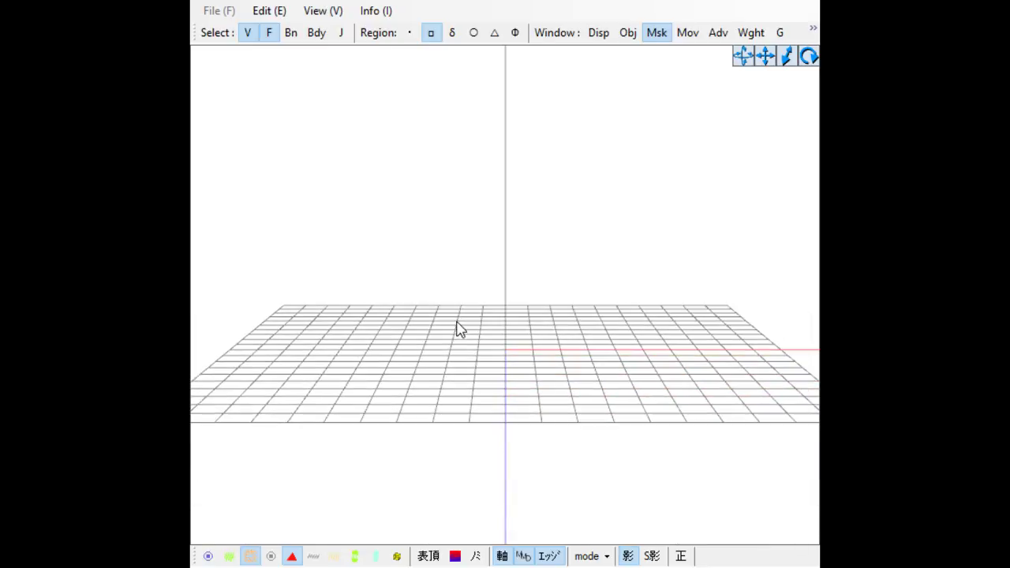
scroll(465, 330, down, 2)
scroll(467, 329, up, 4)
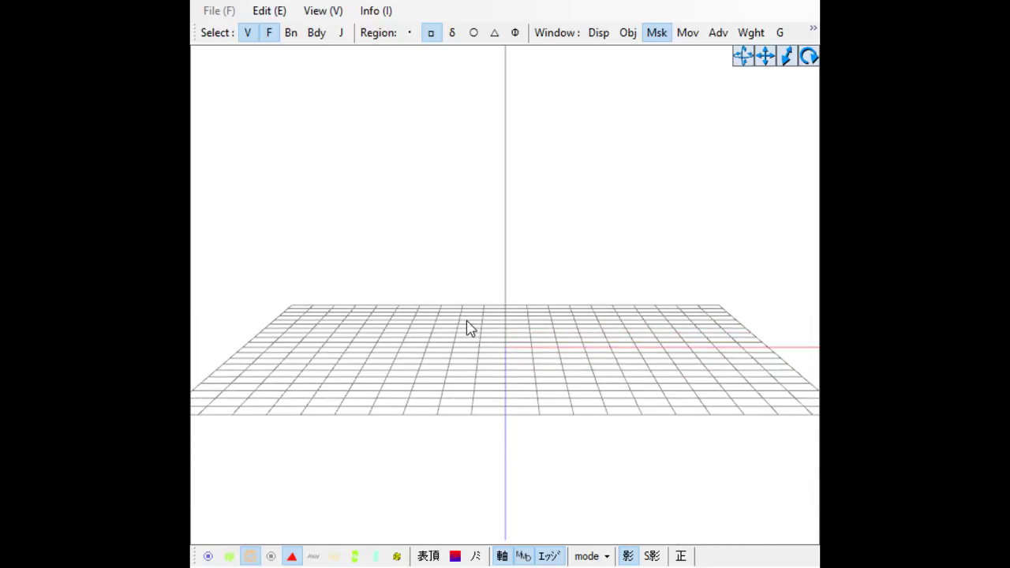
scroll(466, 328, up, 2)
scroll(467, 328, up, 2)
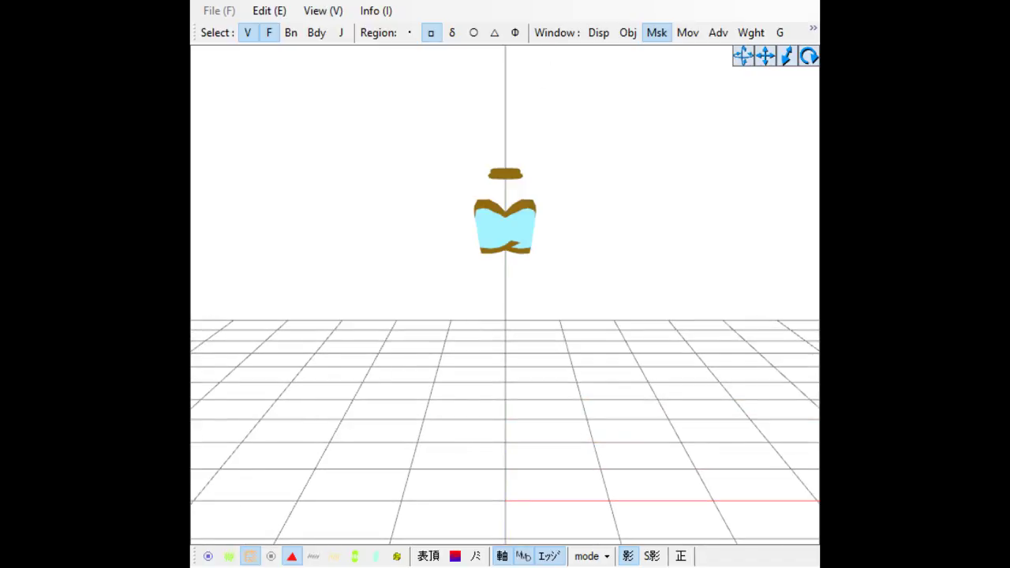
scroll(537, 263, up, 1)
scroll(538, 263, up, 3)
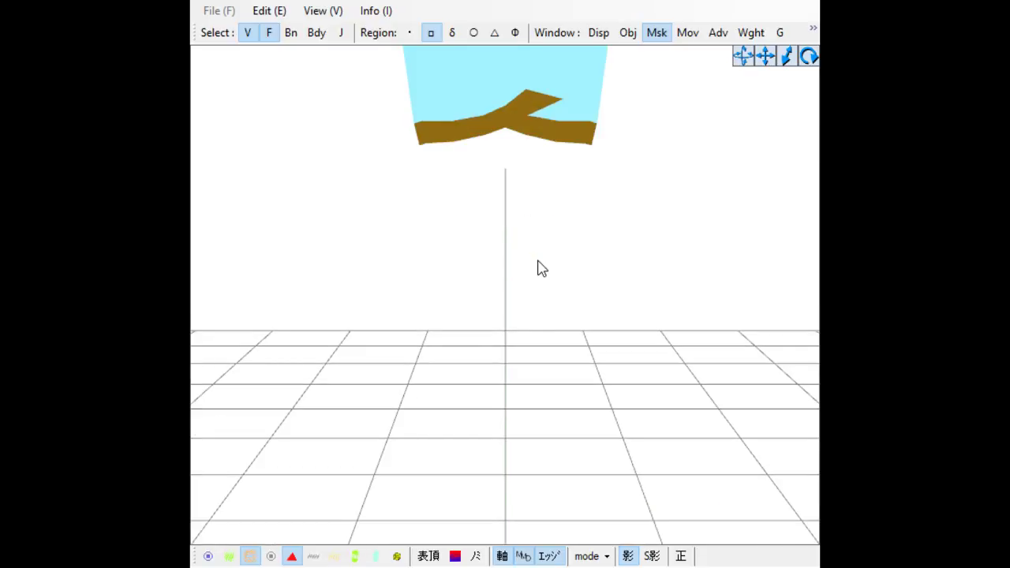
drag(761, 61, 704, 334)
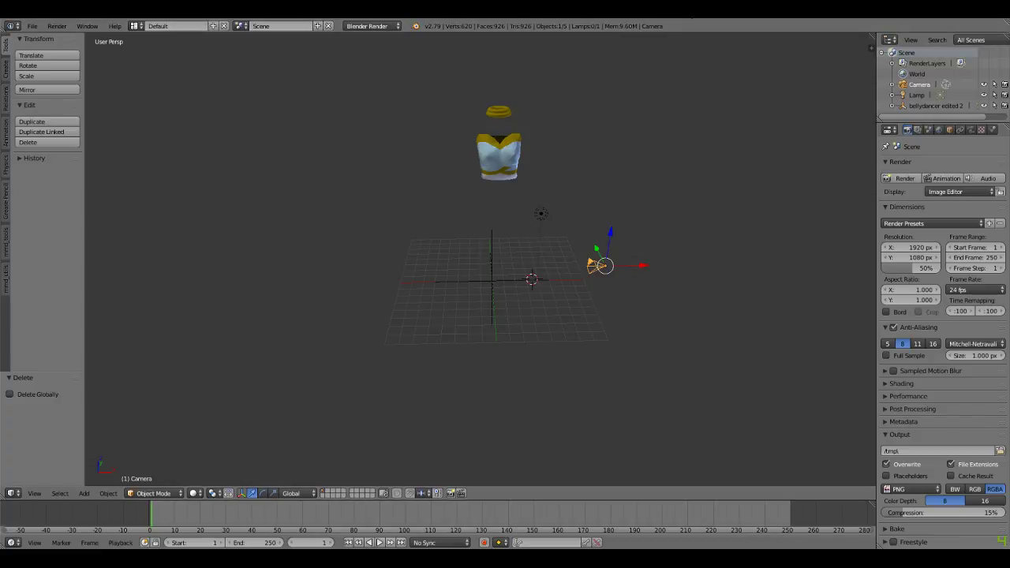
Step: Switch to Blender and examine the imported top and choker from the front and slightly above
scroll(533, 129, up, 8)
scroll(541, 127, down, 4)
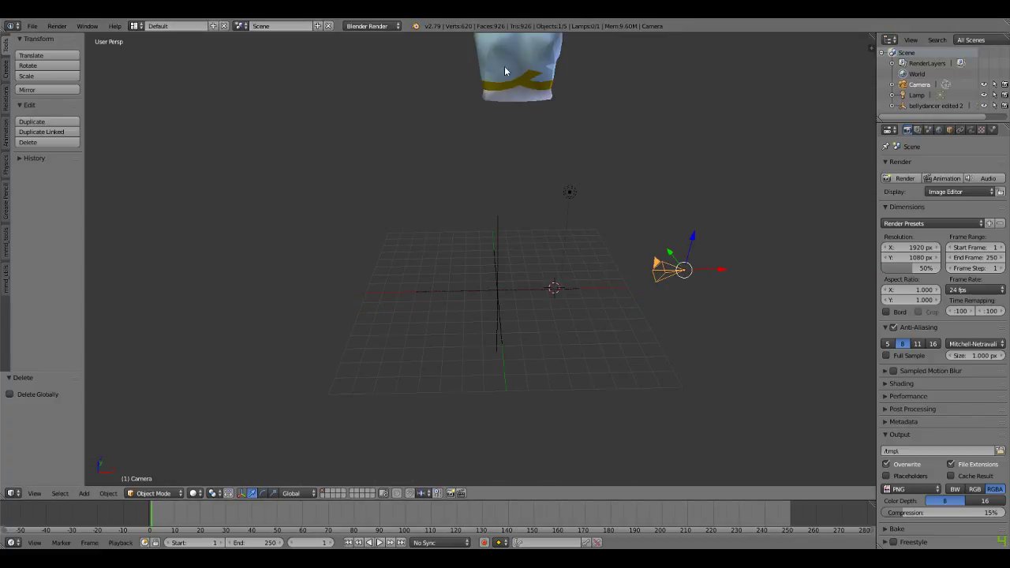
middle_drag(598, 103, 600, 120)
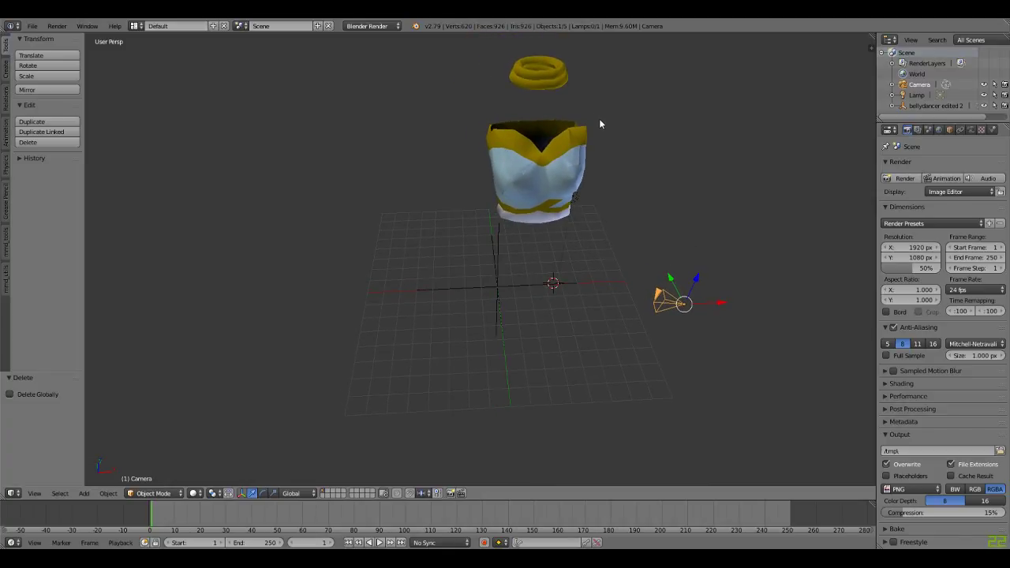
scroll(599, 119, up, 5)
scroll(580, 124, down, 2)
scroll(574, 133, down, 2)
middle_drag(615, 116, 624, 113)
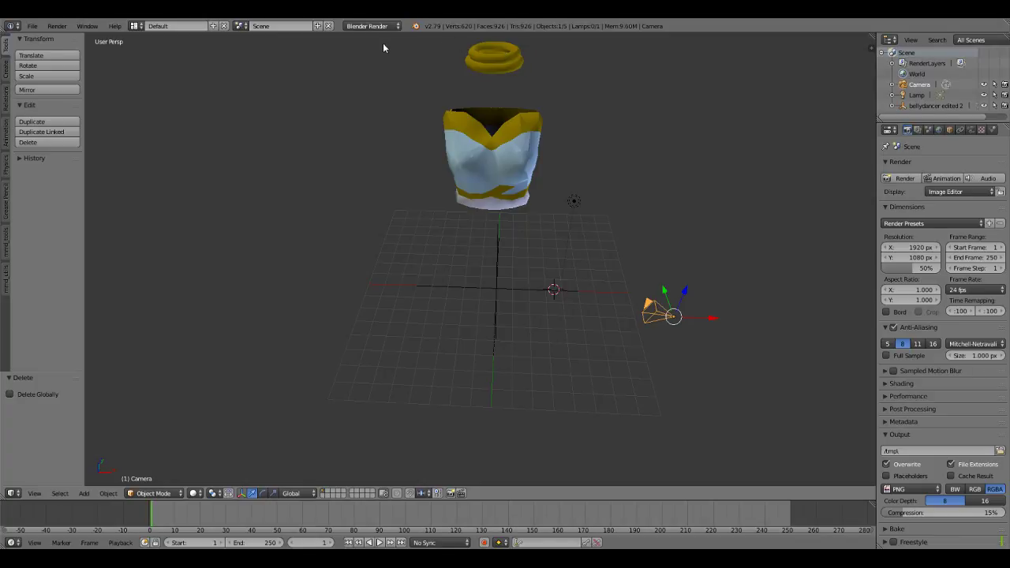
scroll(500, 49, up, 2)
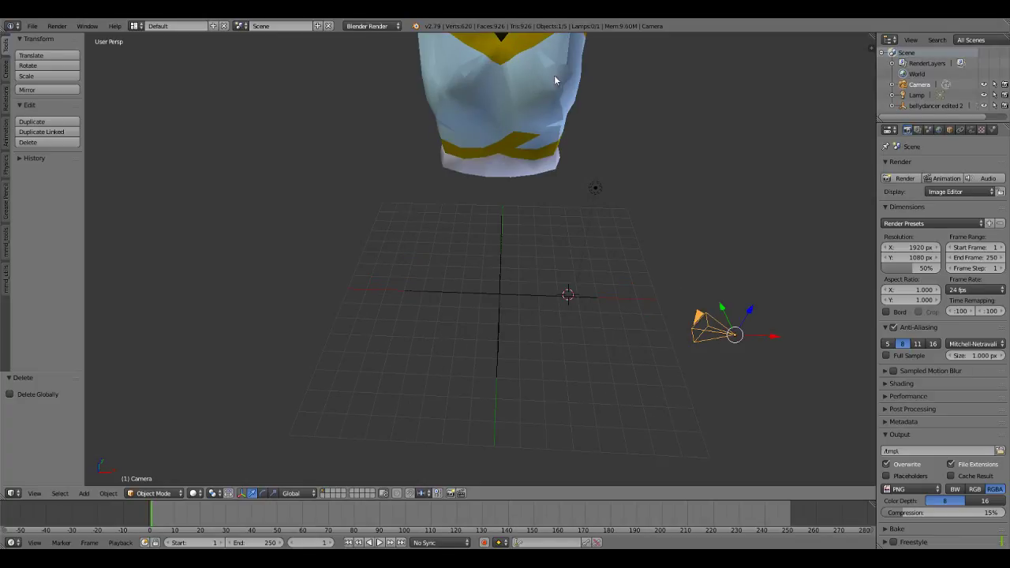
middle_drag(565, 71, 547, 150)
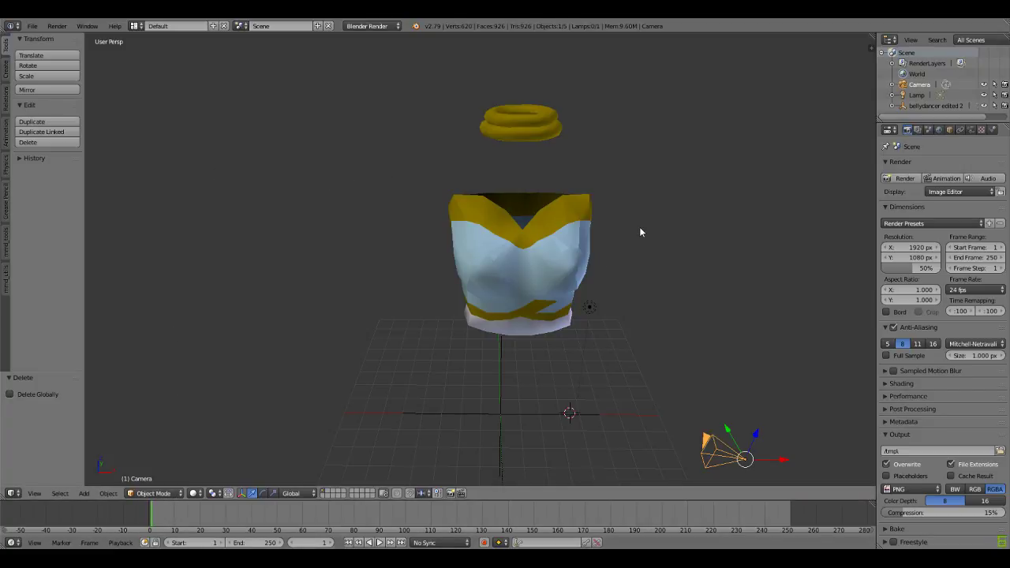
Step: Expand the "bellydancer edited 2" object in the scene hierarchy and select its armature "bellydancer edited 2_arm"
click(926, 106)
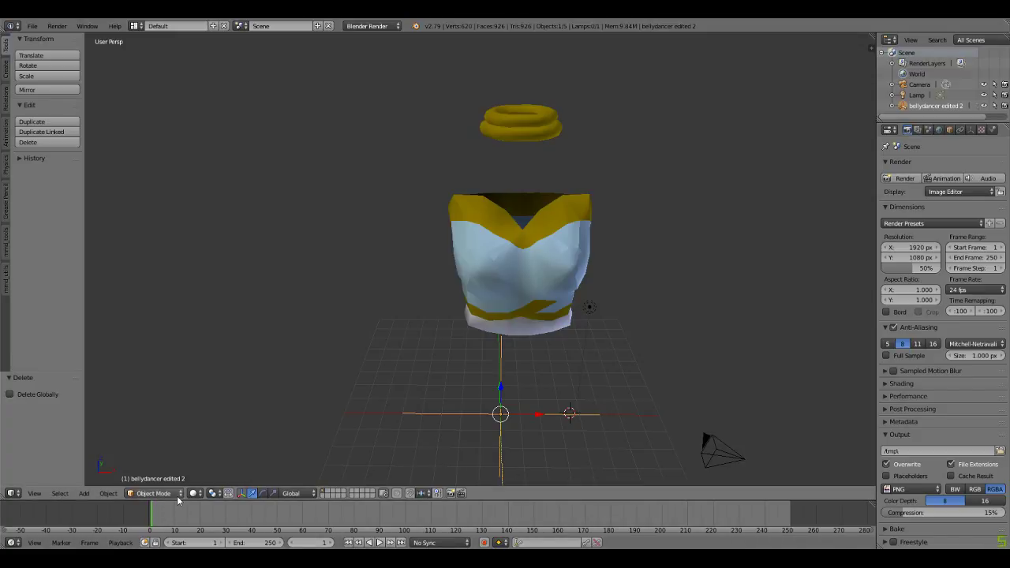
click(892, 106)
scroll(929, 107, down, 1)
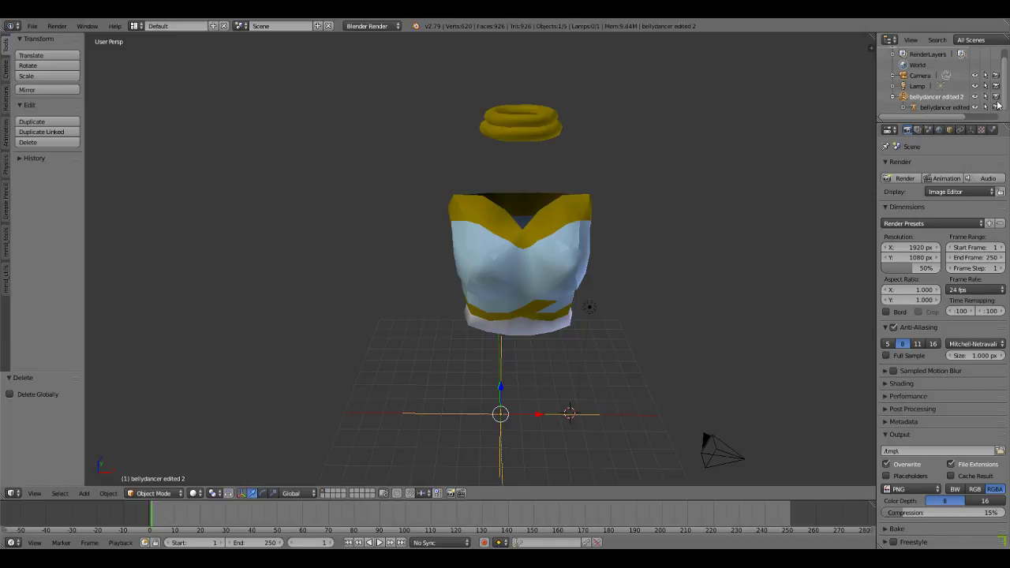
click(937, 108)
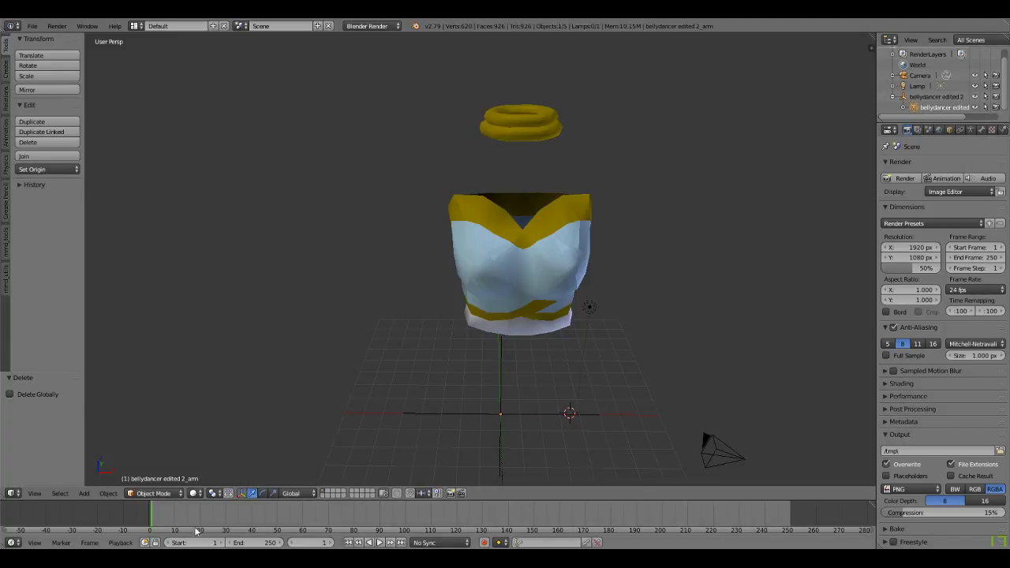
click(180, 494)
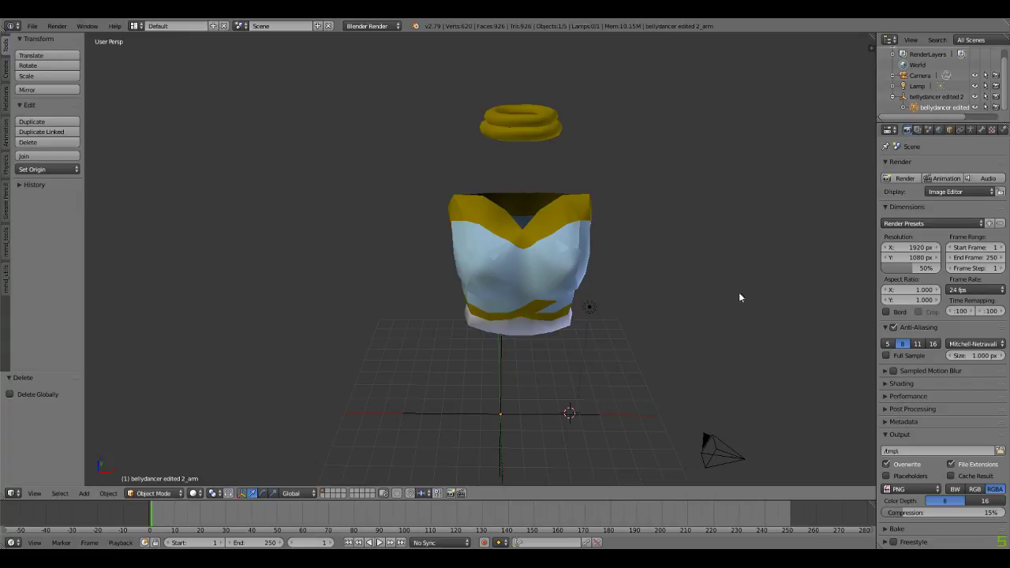
Step: Expand the armature and the mesh object beneath it in the scene hierarchy to reveal the mesh data, modifiers and vertex groups
click(904, 108)
scroll(912, 110, down, 1)
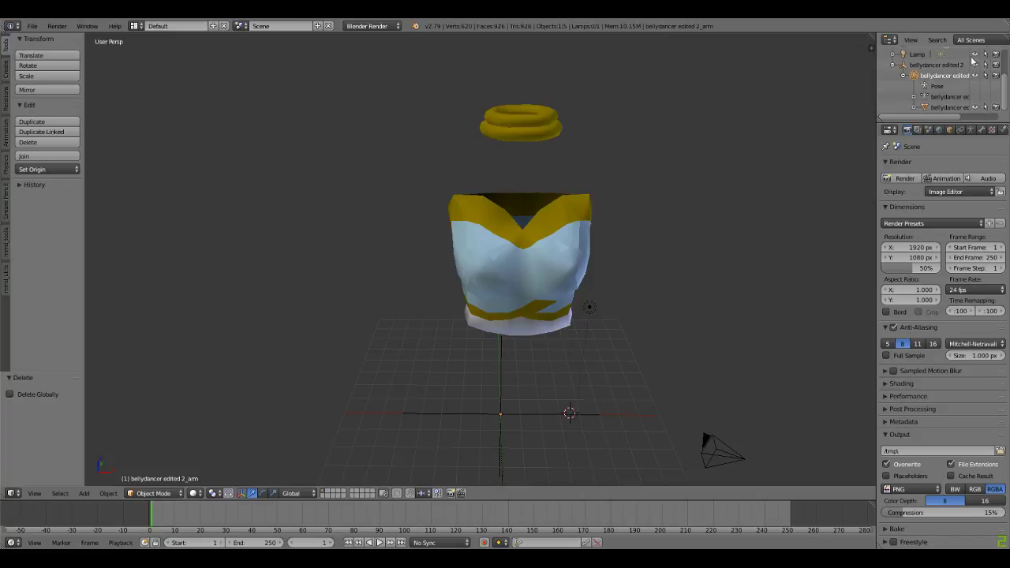
mouse_move(952, 114)
mouse_down()
mouse_move(988, 123)
mouse_move(920, 117)
mouse_move(932, 116)
mouse_up()
click(914, 108)
scroll(942, 88, down, 2)
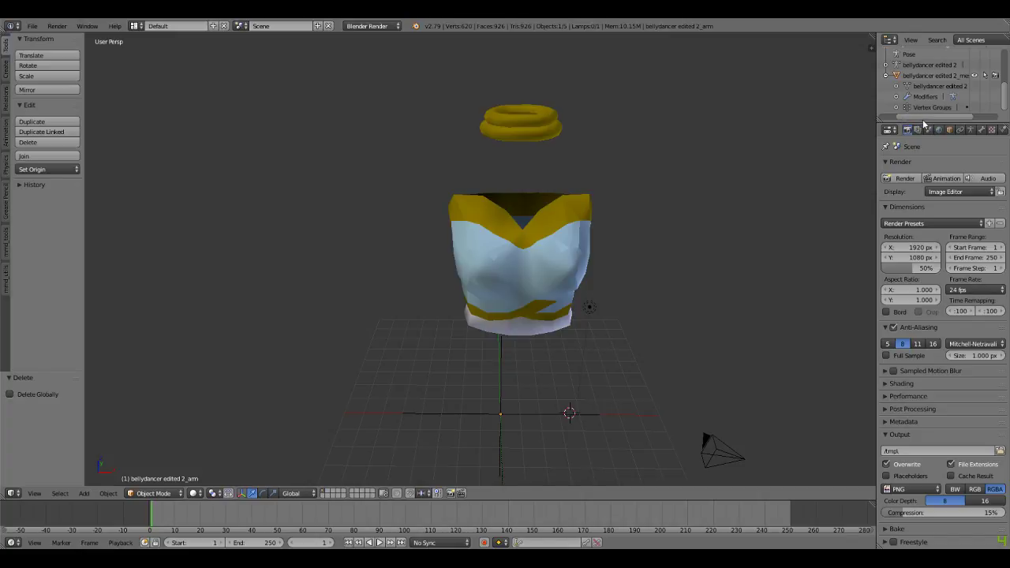
drag(926, 118, 875, 121)
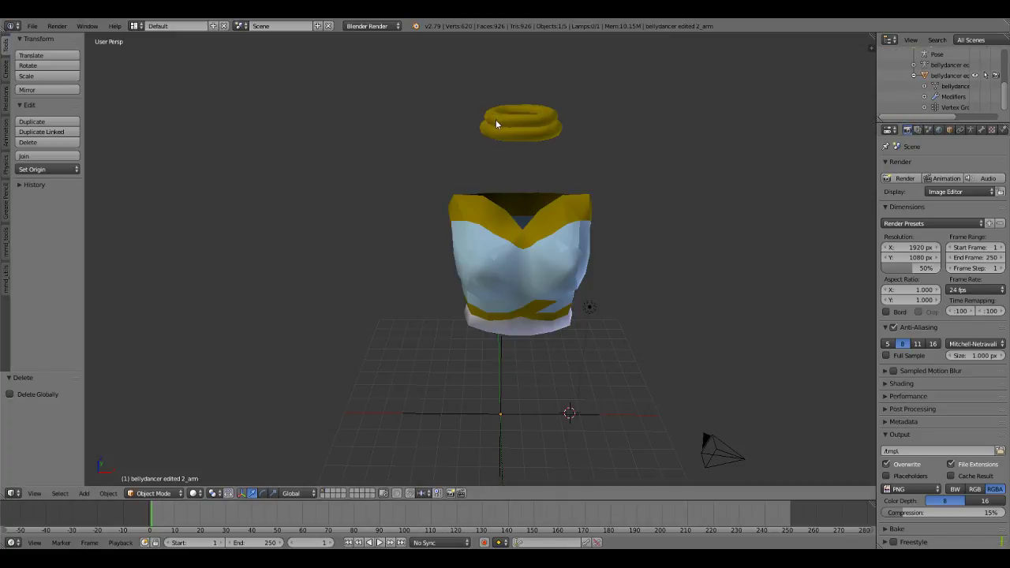
Step: Put the "bellydancer edited 2_arm" armature into Edit Mode and set the viewport shading to Texture
click(146, 493)
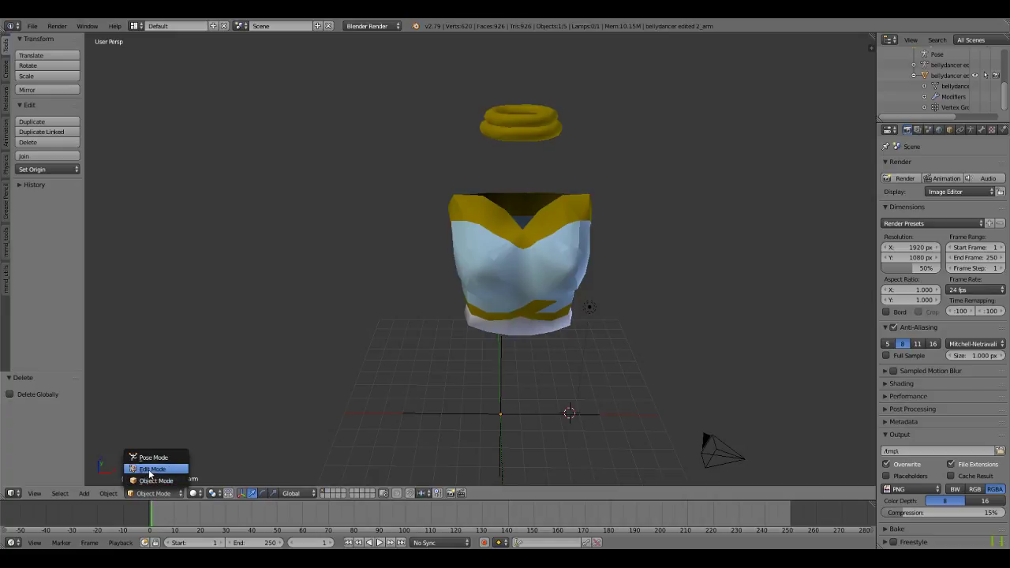
click(152, 469)
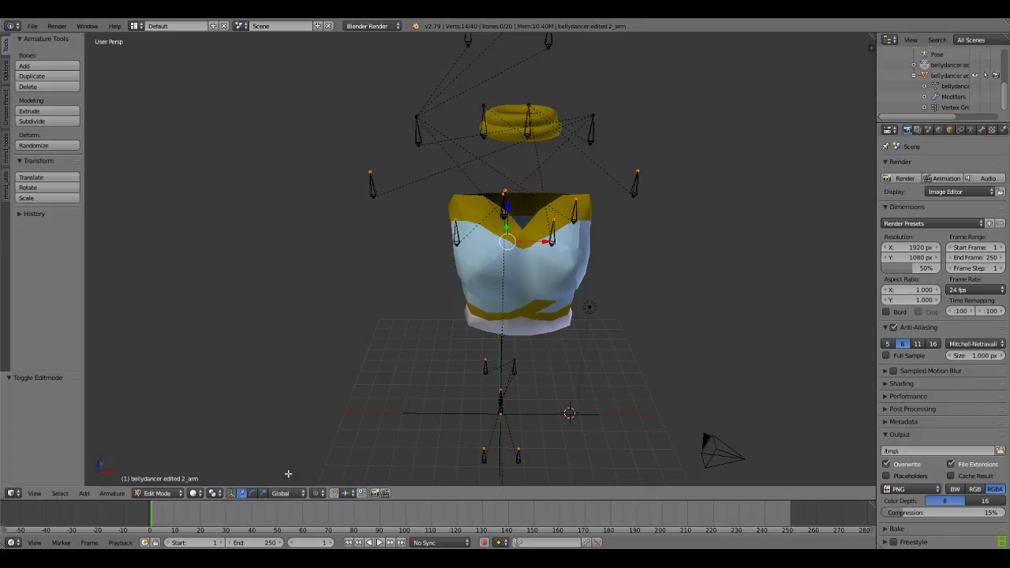
click(192, 495)
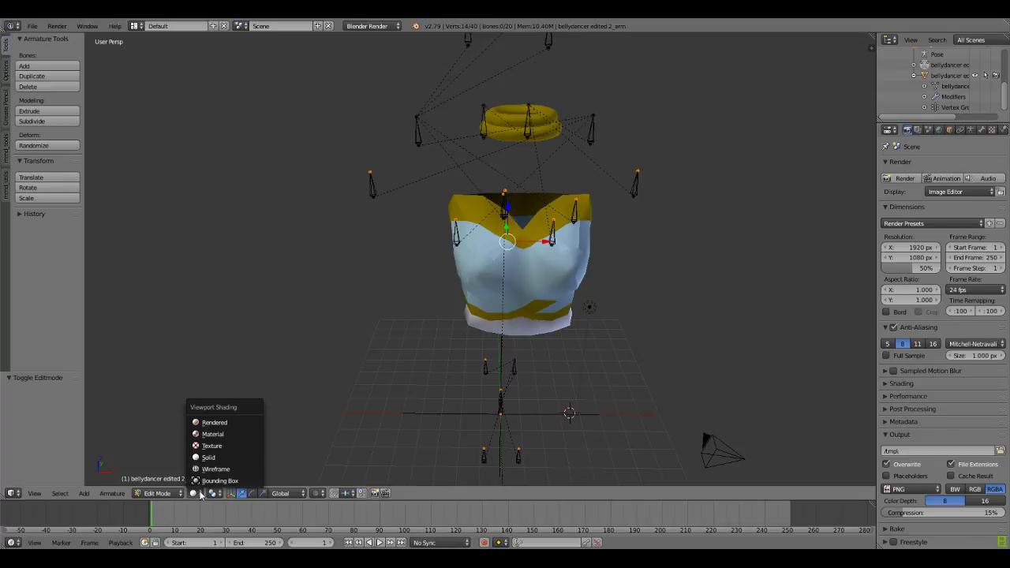
click(195, 447)
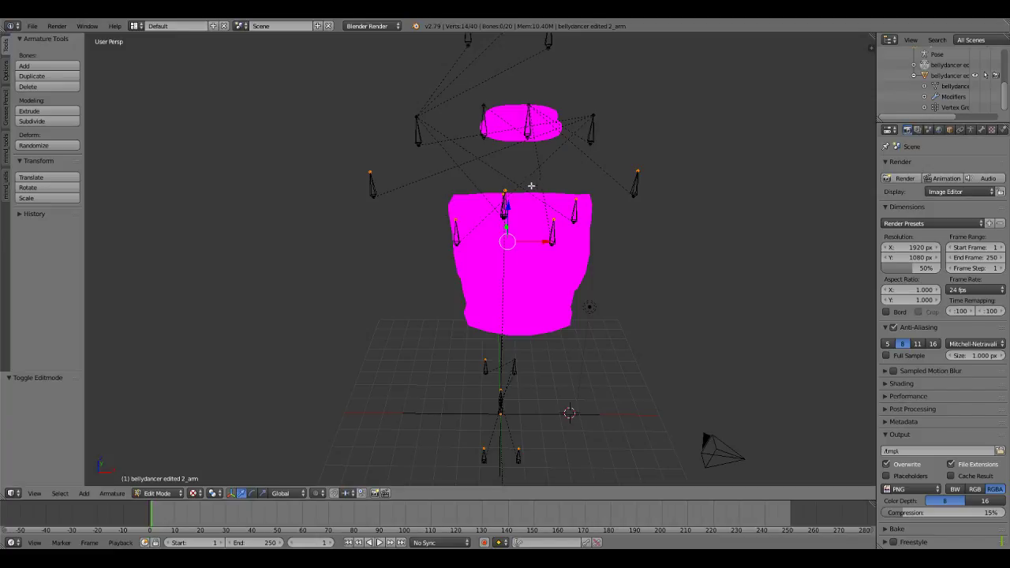
Step: Examine the armature's bones, the top and the choker from the front and from the side
middle_drag(260, 199, 474, 191)
middle_drag(420, 193, 605, 165)
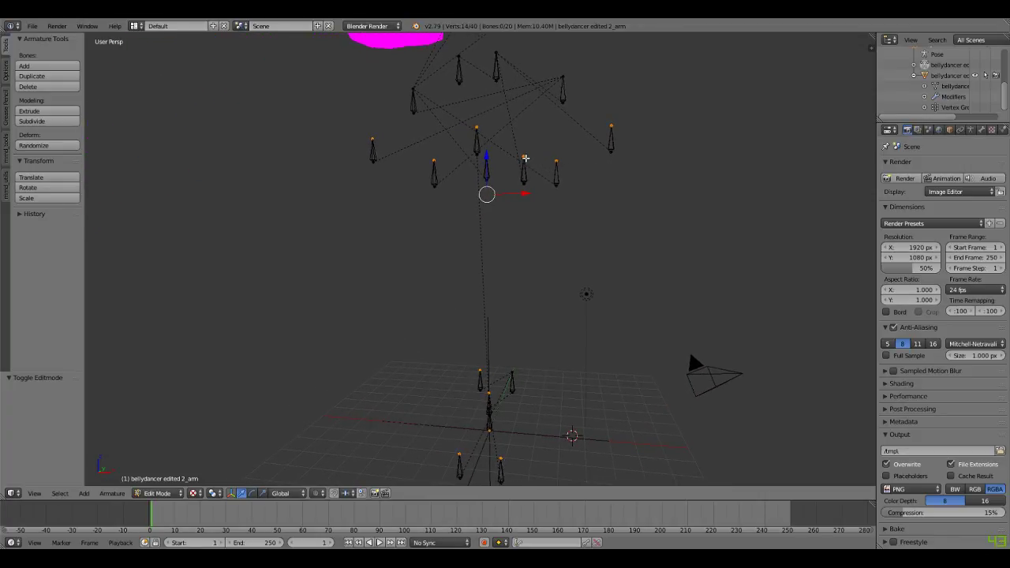
middle_drag(544, 182, 570, 225)
middle_drag(345, 212, 364, 169)
ctrl+scroll(368, 171, down, 13)
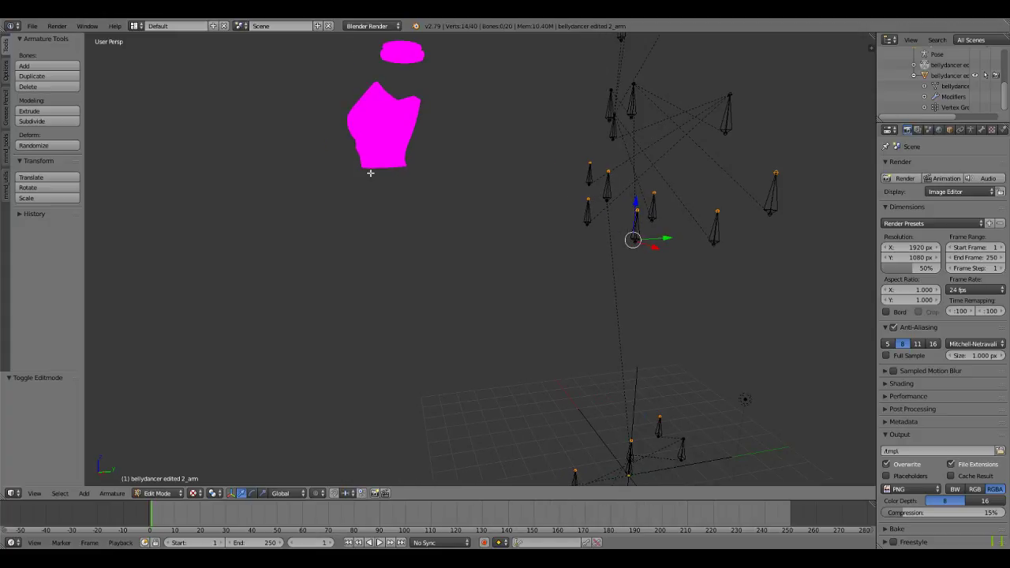
shift+scroll(379, 171, up, 7)
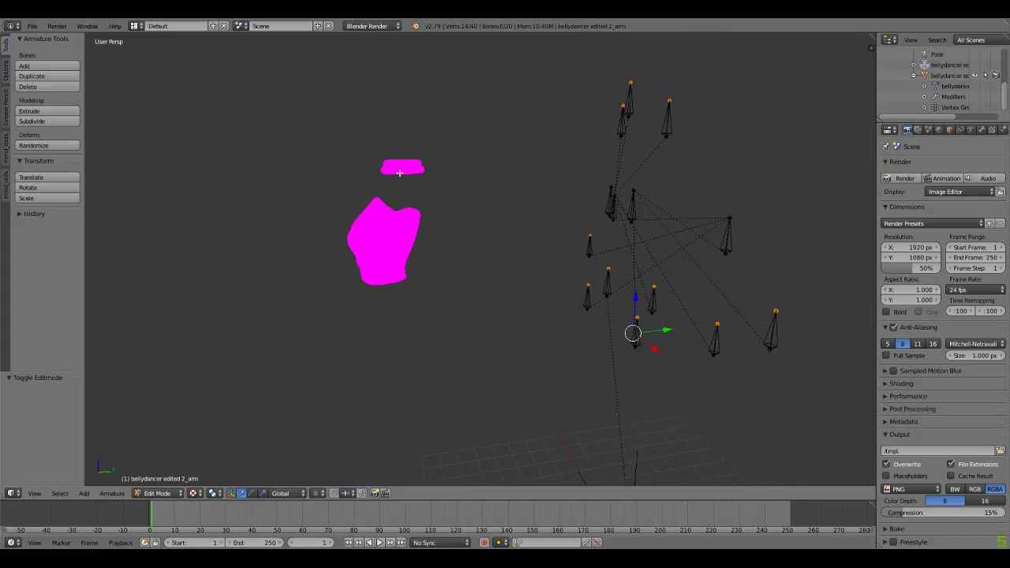
click(366, 143)
key(g)
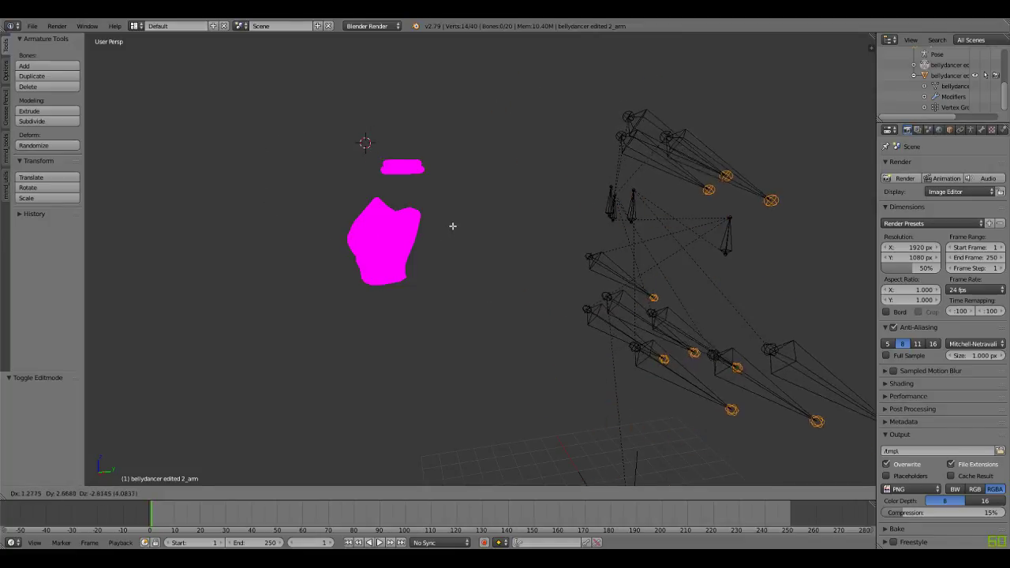
key(Escape)
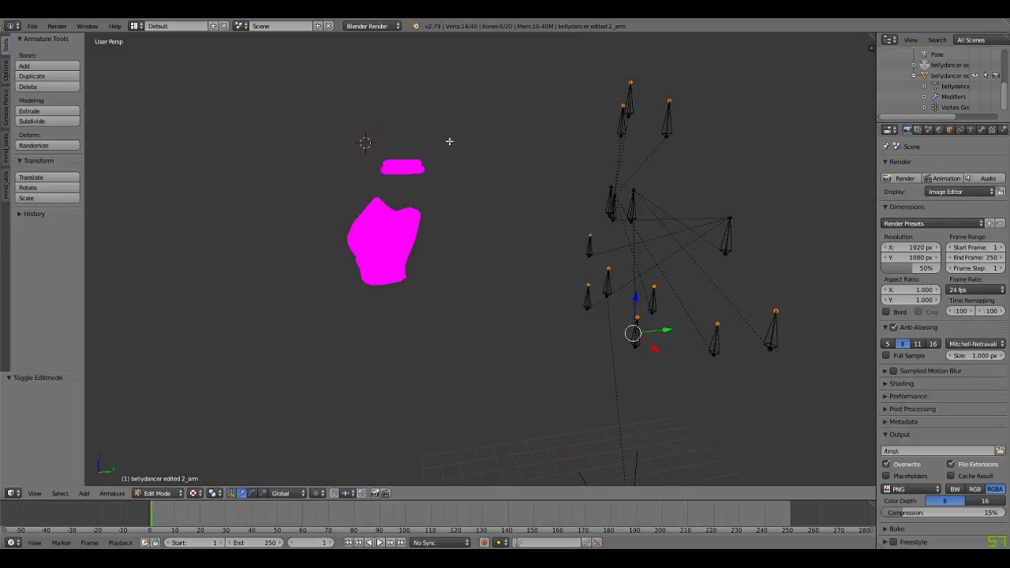
Step: Set the viewport shading to Solid
mouse_move(363, 137)
ctrl+mouse_down()
mouse_move(374, 162)
mouse_move(429, 178)
mouse_move(450, 157)
ctrl+mouse_up()
scroll(345, 192, up, 6)
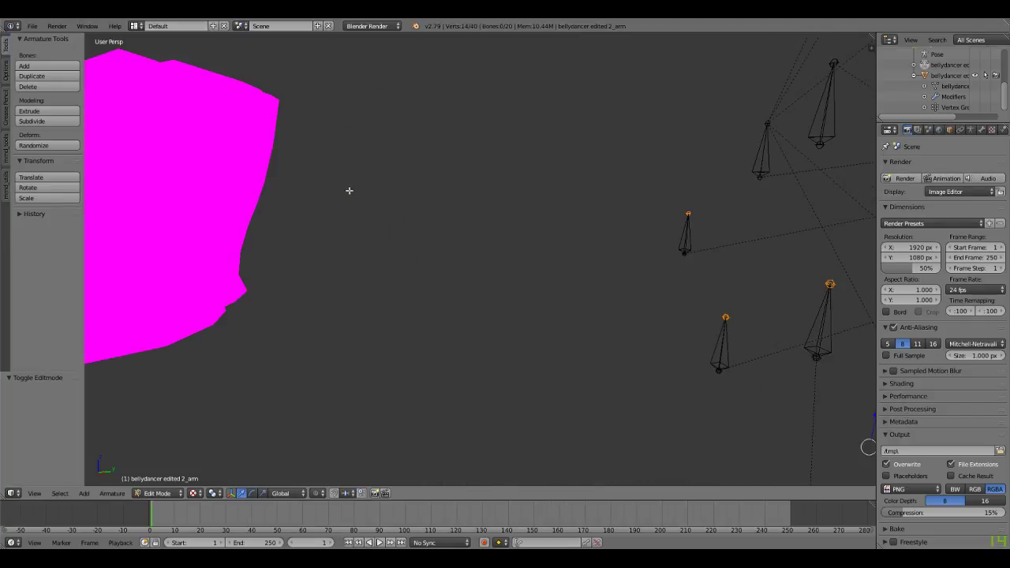
scroll(352, 192, down, 3)
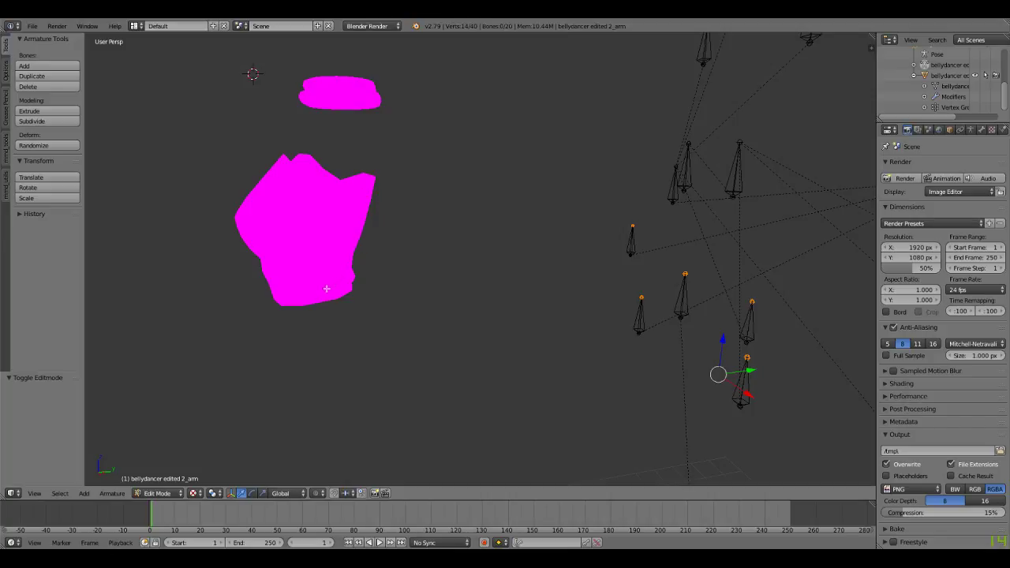
click(162, 495)
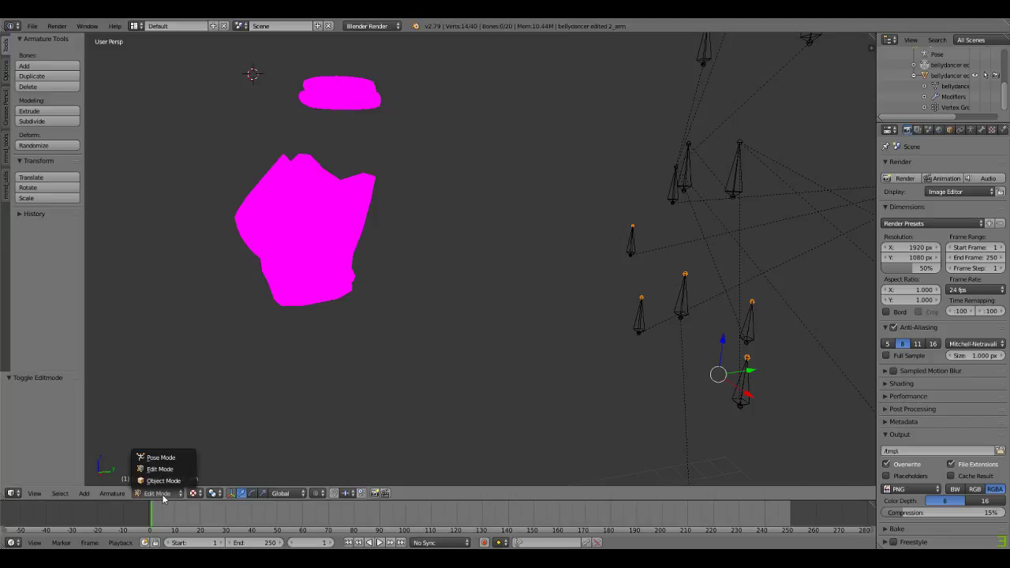
click(195, 494)
click(197, 494)
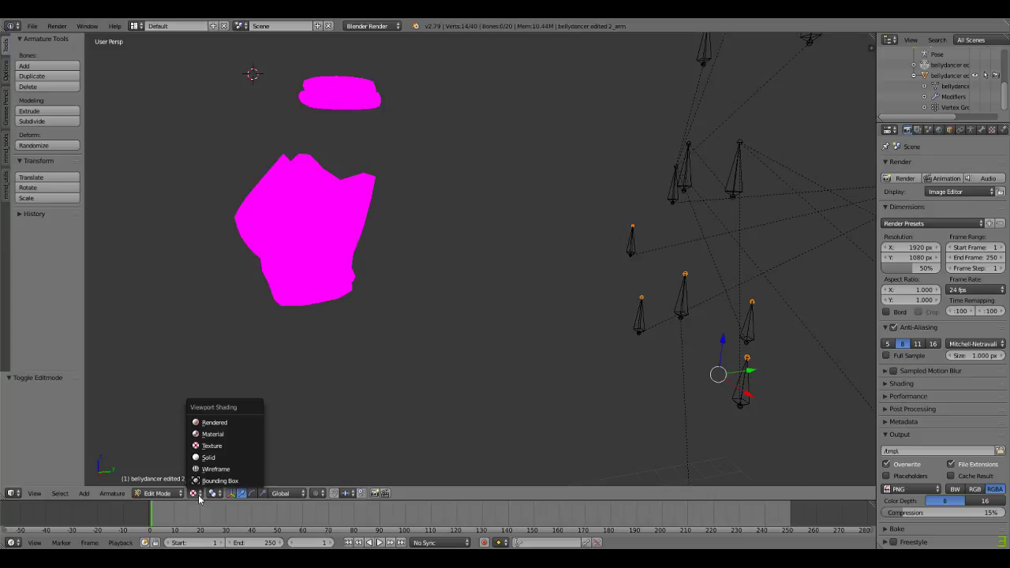
click(225, 458)
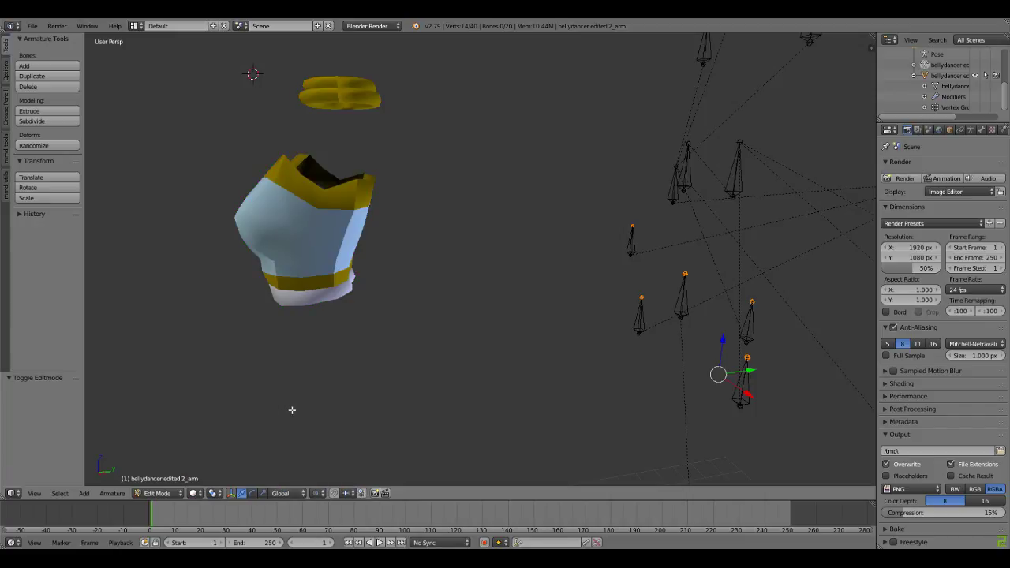
Step: Set the snap element to Face
click(302, 494)
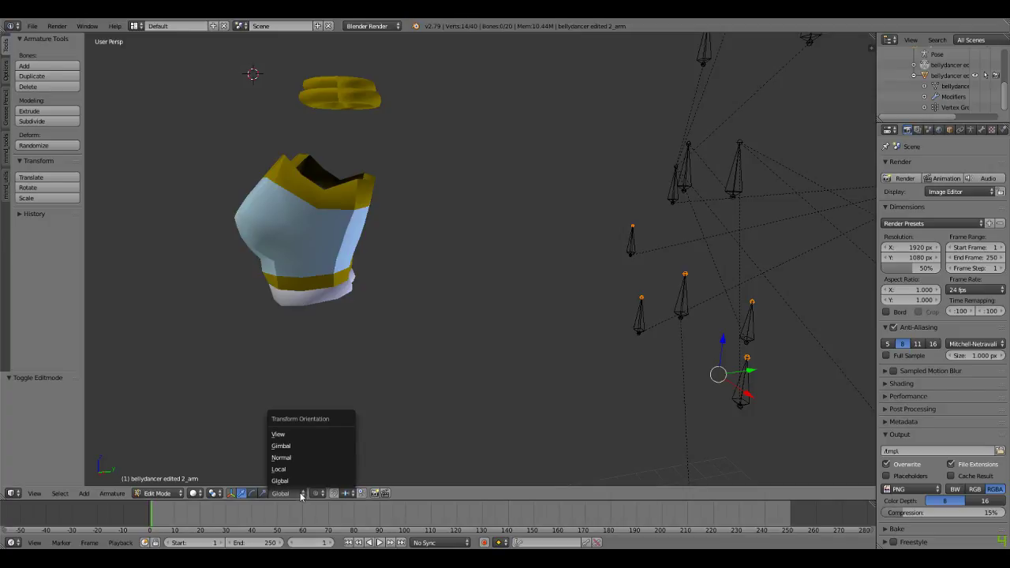
click(319, 495)
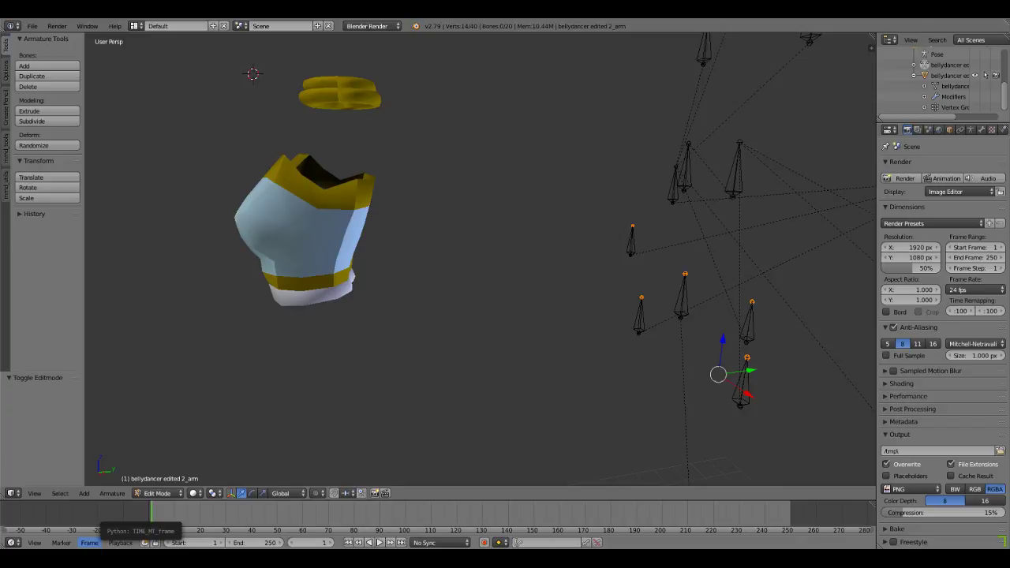
click(351, 494)
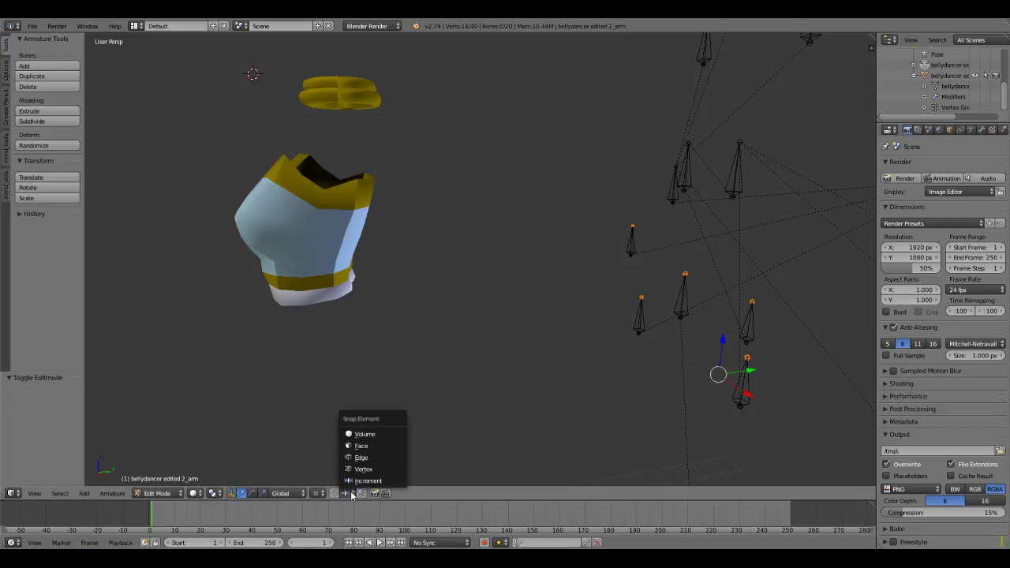
click(386, 448)
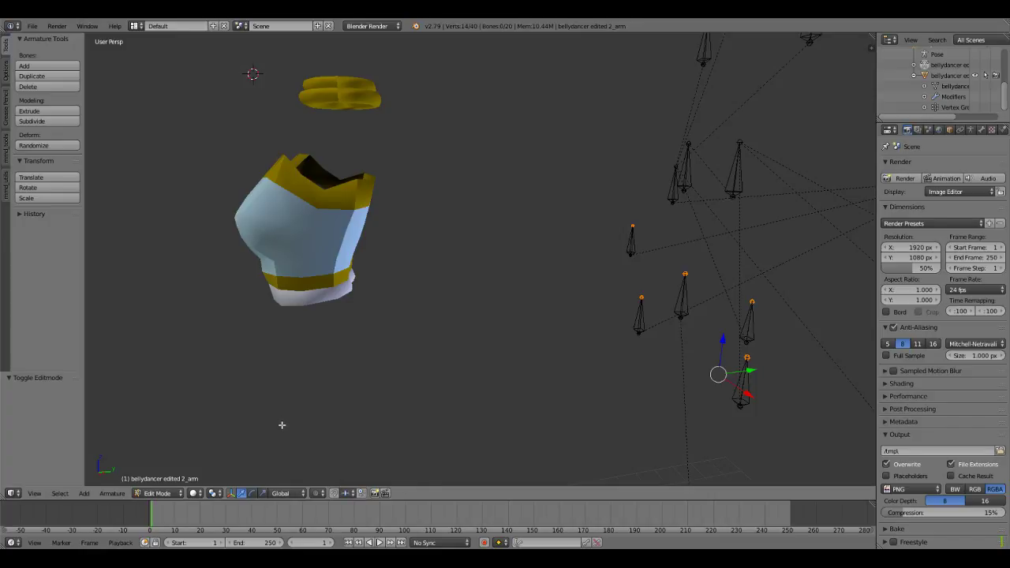
click(352, 495)
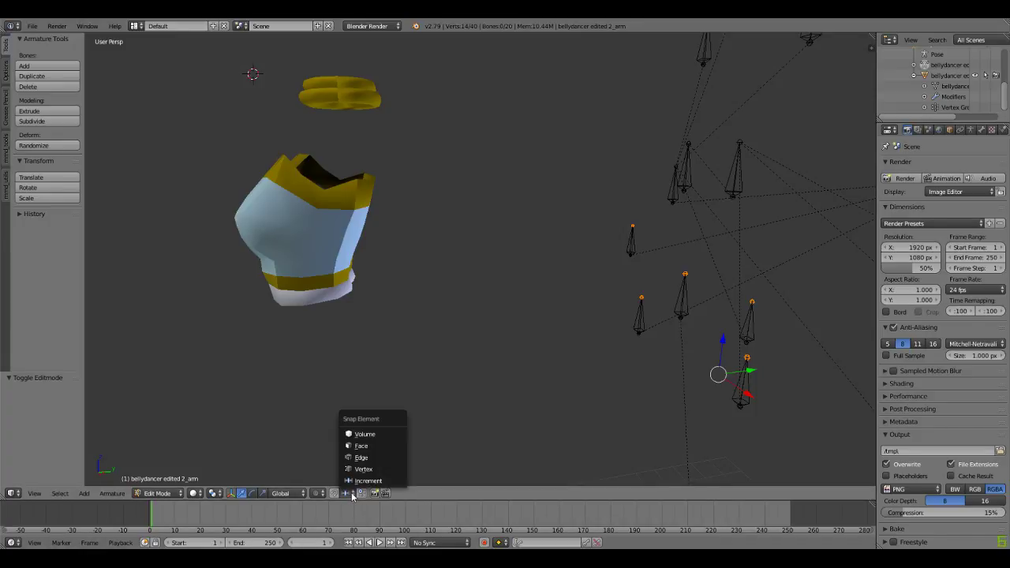
click(363, 447)
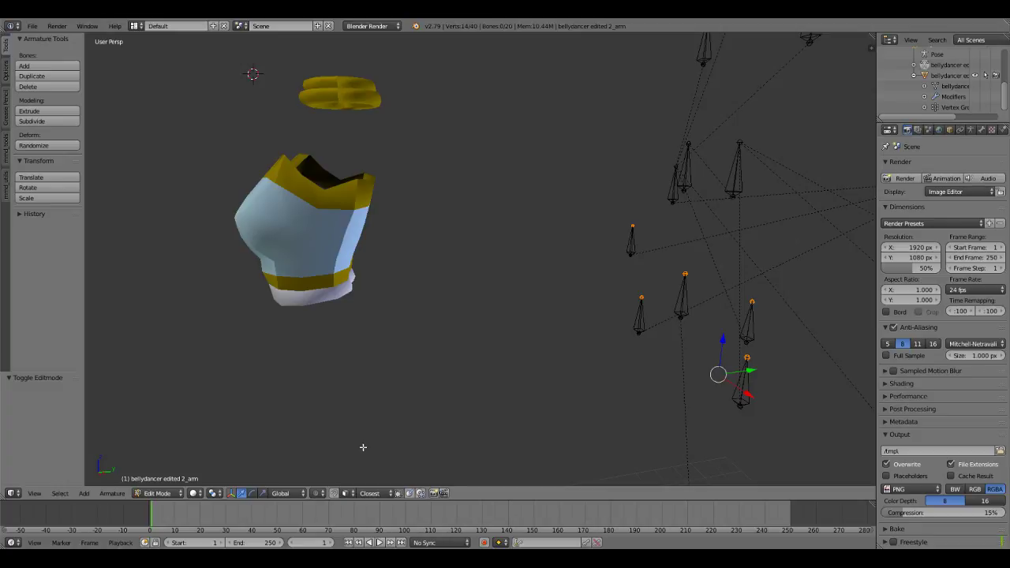
click(352, 495)
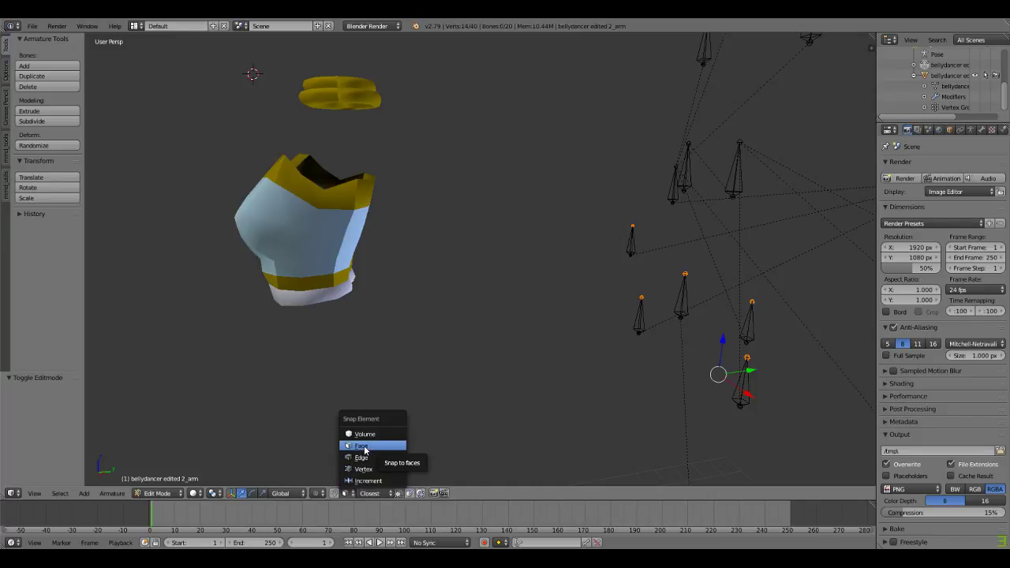
click(388, 494)
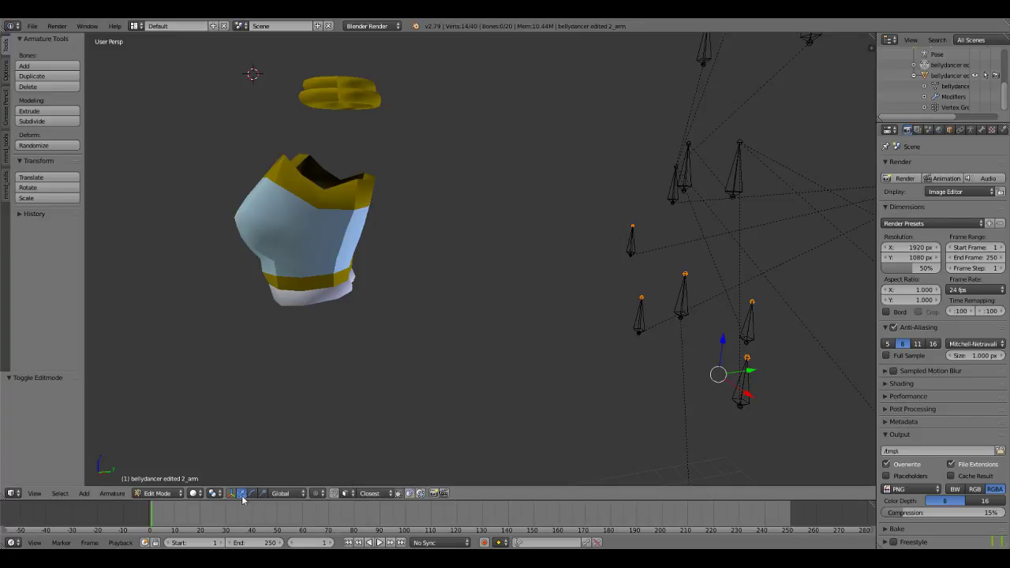
click(218, 494)
click(193, 494)
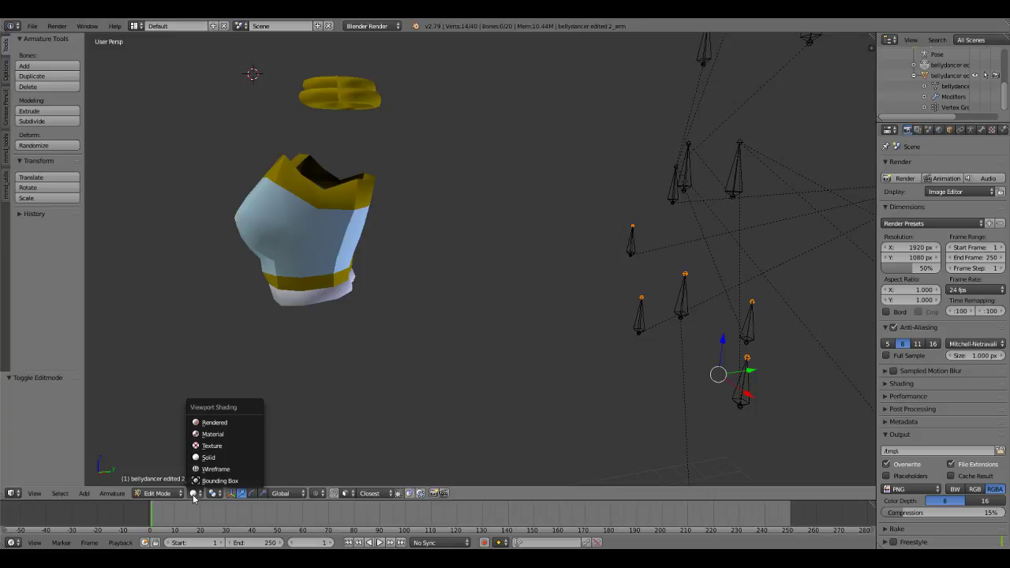
click(168, 495)
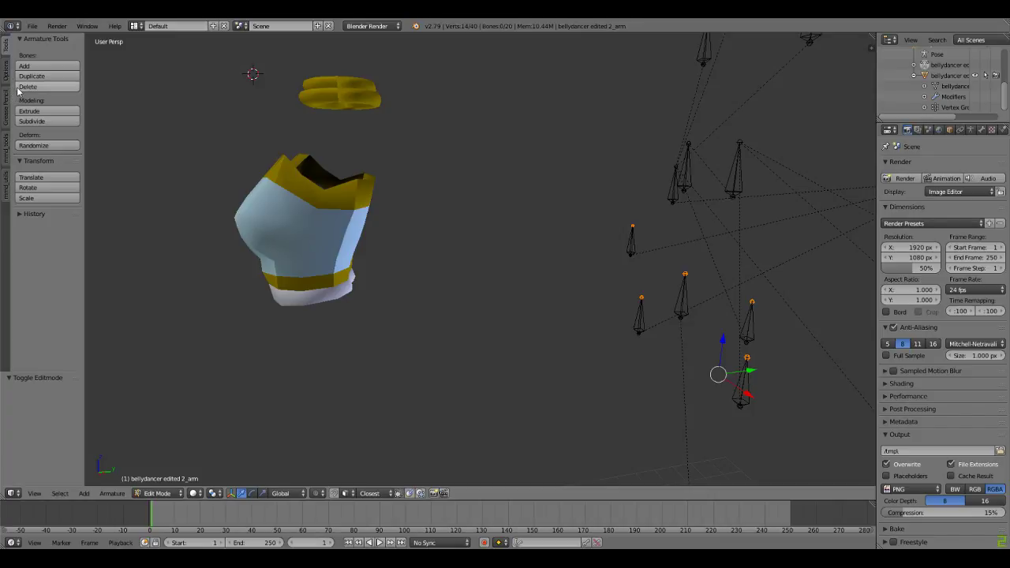
Step: Look through the armature options, Grease Pencil and mmd_tools settings, and bring up the mmd_utils material and mesh sorters
click(7, 75)
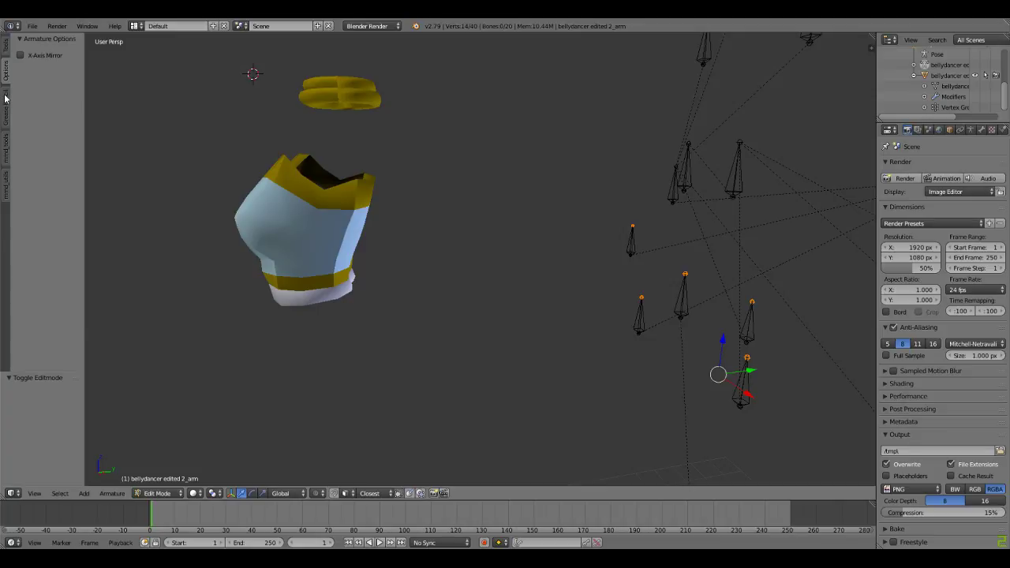
click(5, 97)
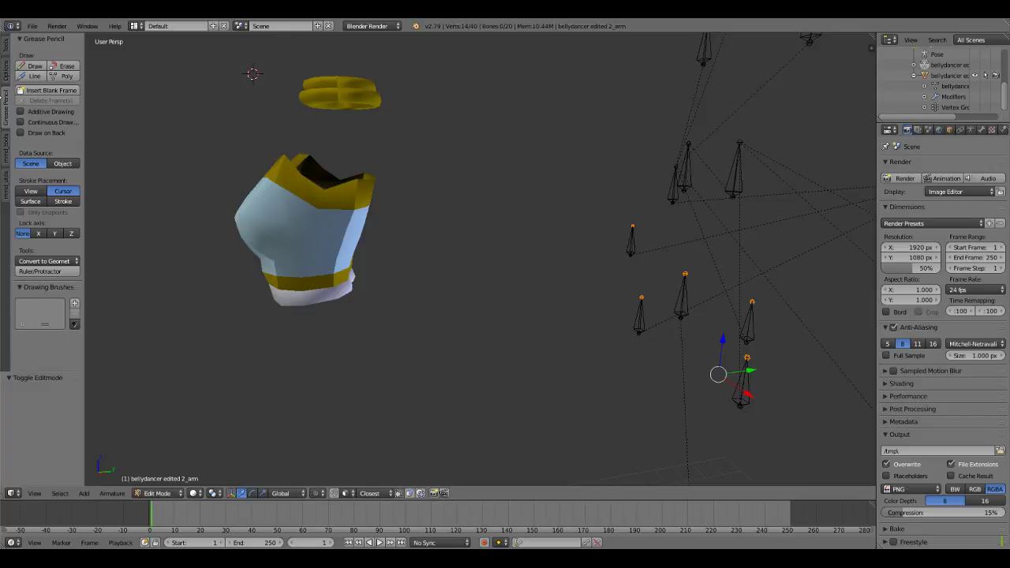
click(5, 149)
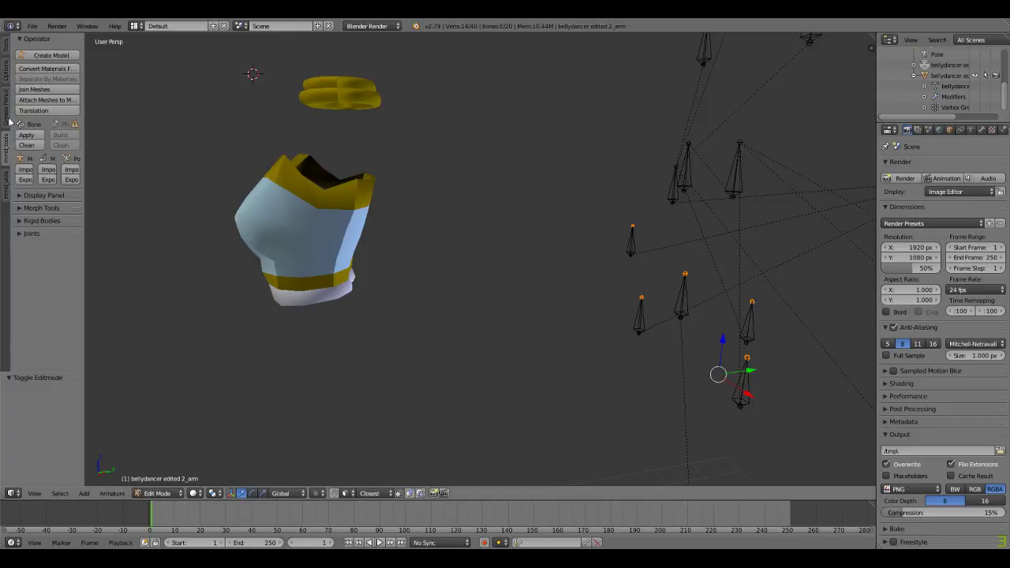
click(6, 120)
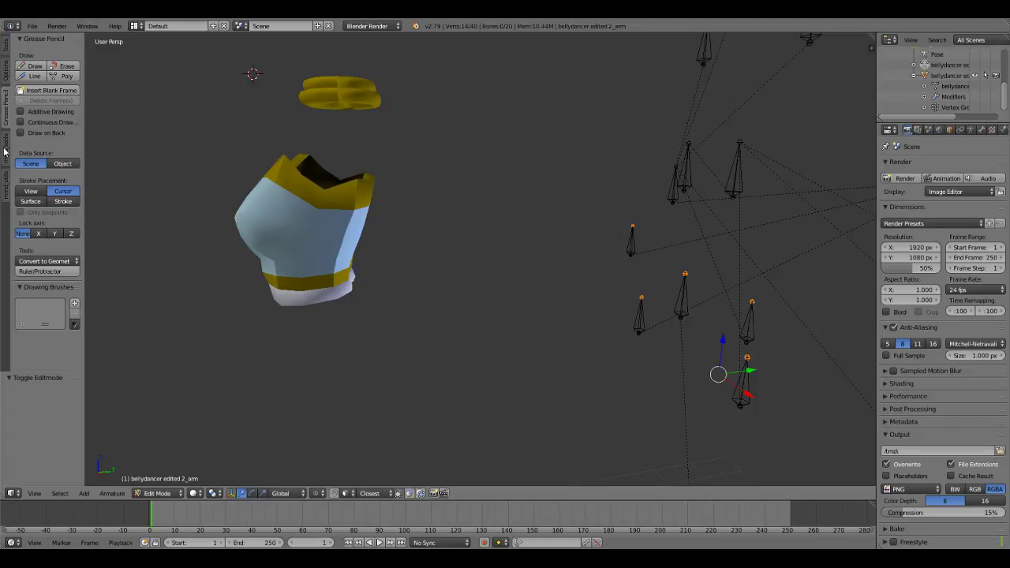
click(4, 150)
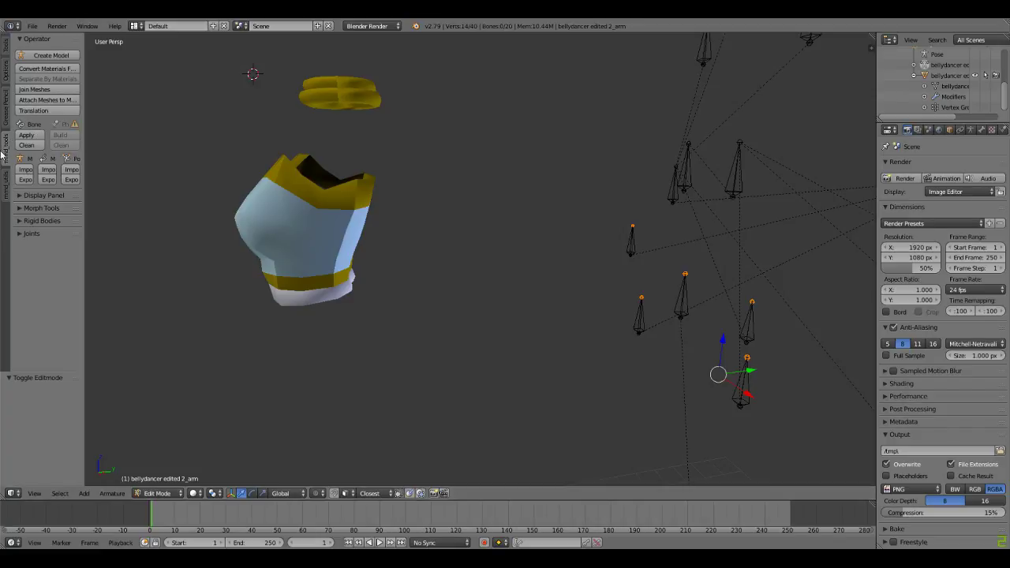
click(5, 194)
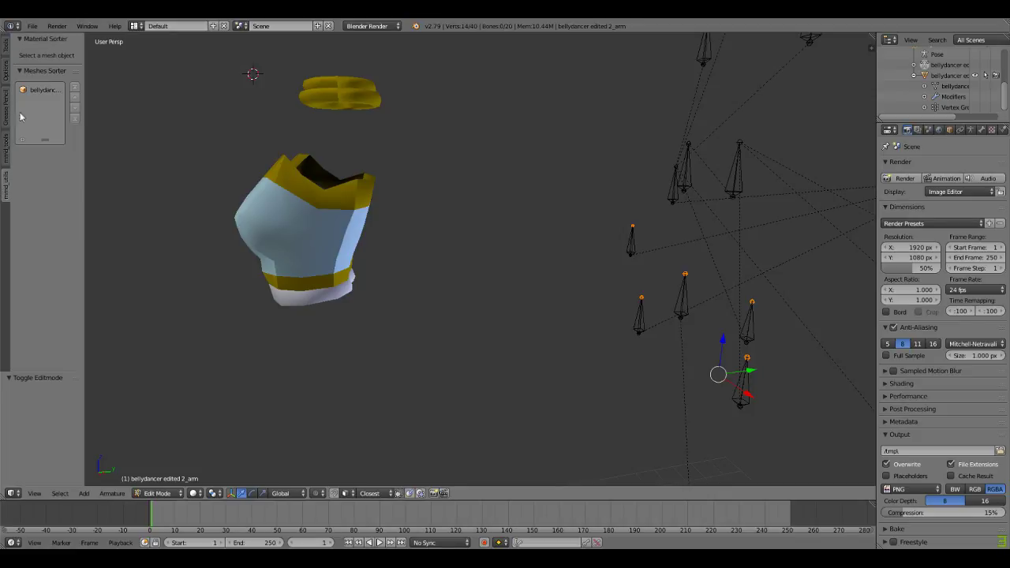
Step: Select the clothing mesh in the Meshes Sorter and reorder its materials in the Material Sorter to 05, 00, 01
click(43, 94)
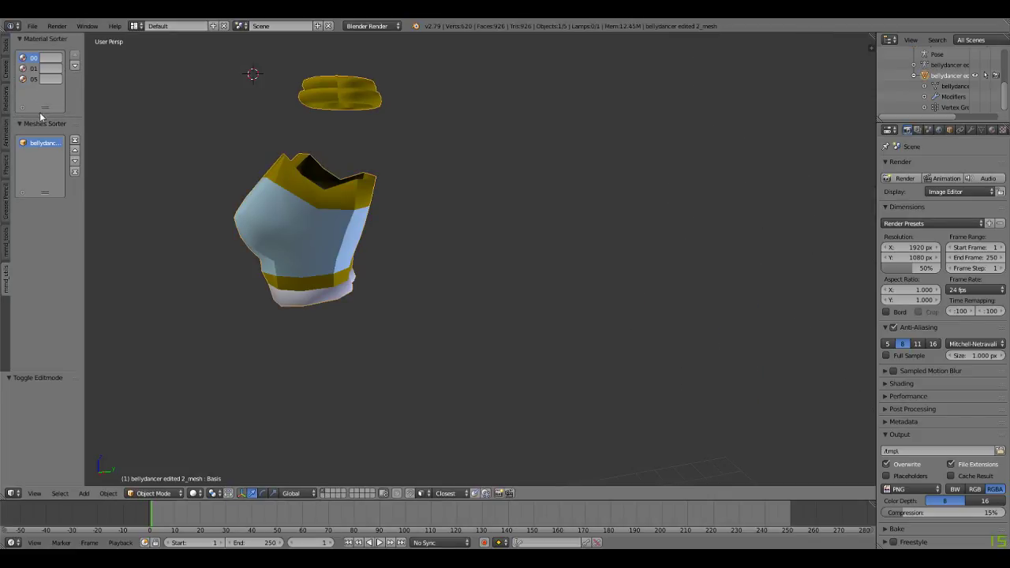
click(75, 67)
click(75, 67)
click(32, 57)
click(75, 67)
click(75, 67)
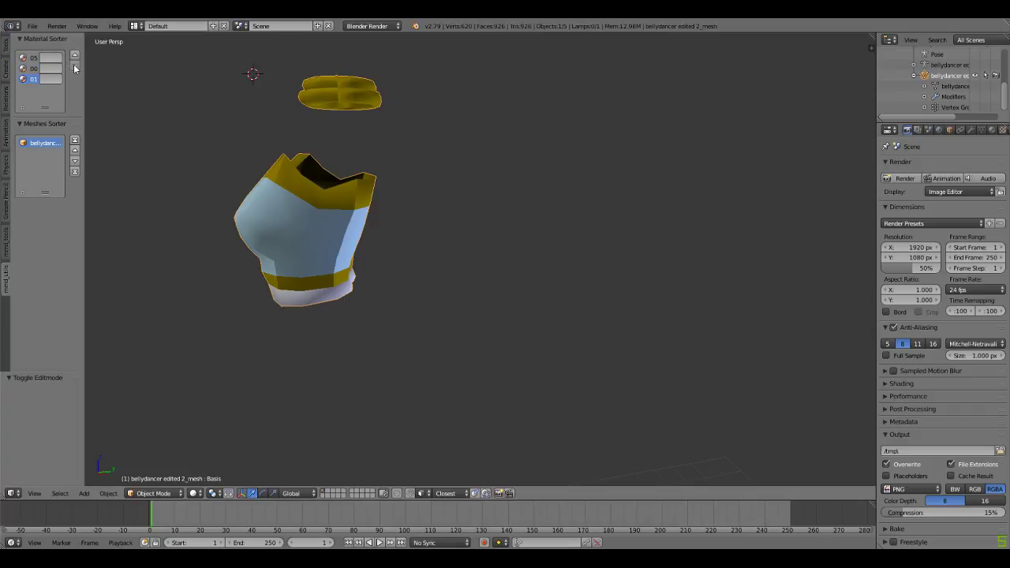
Step: Check the names of materials 00 and 05 in the Material Sorter
double_click(34, 69)
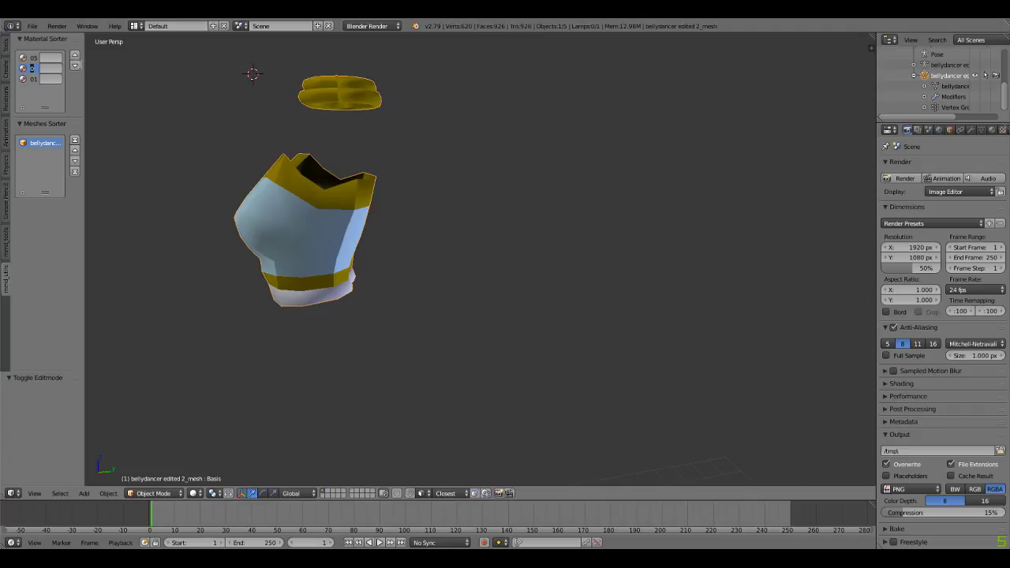
key(Return)
double_click(33, 57)
key(Return)
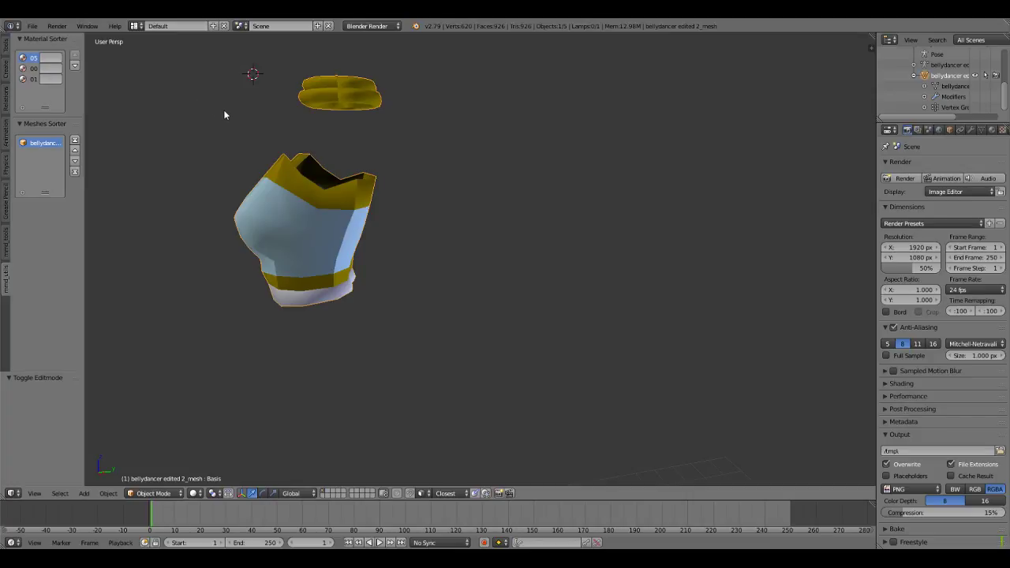
Step: Look through the Post Processing and Freestyle sections of the render settings
click(887, 435)
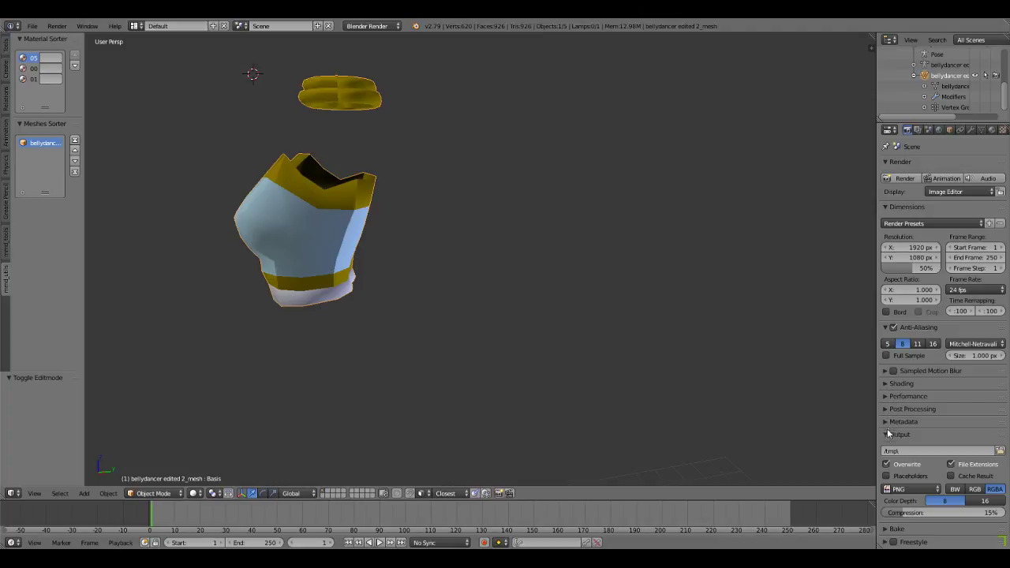
click(897, 410)
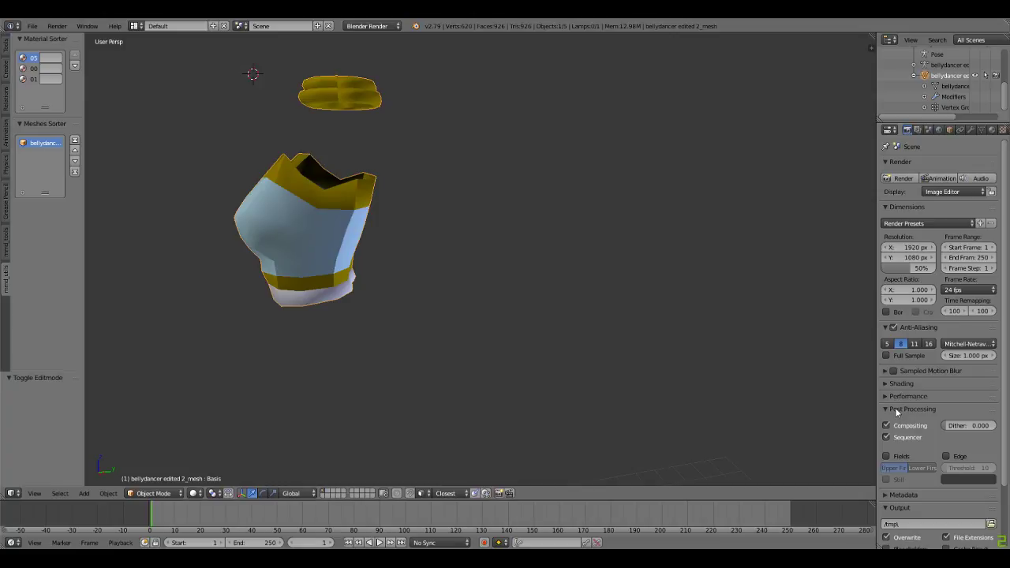
click(896, 410)
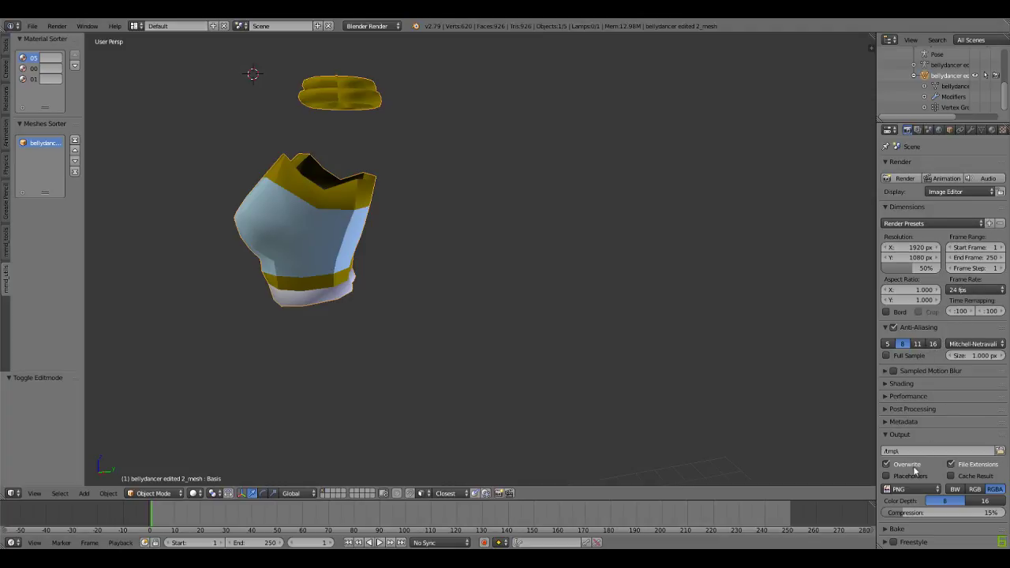
click(885, 544)
scroll(908, 529, down, 1)
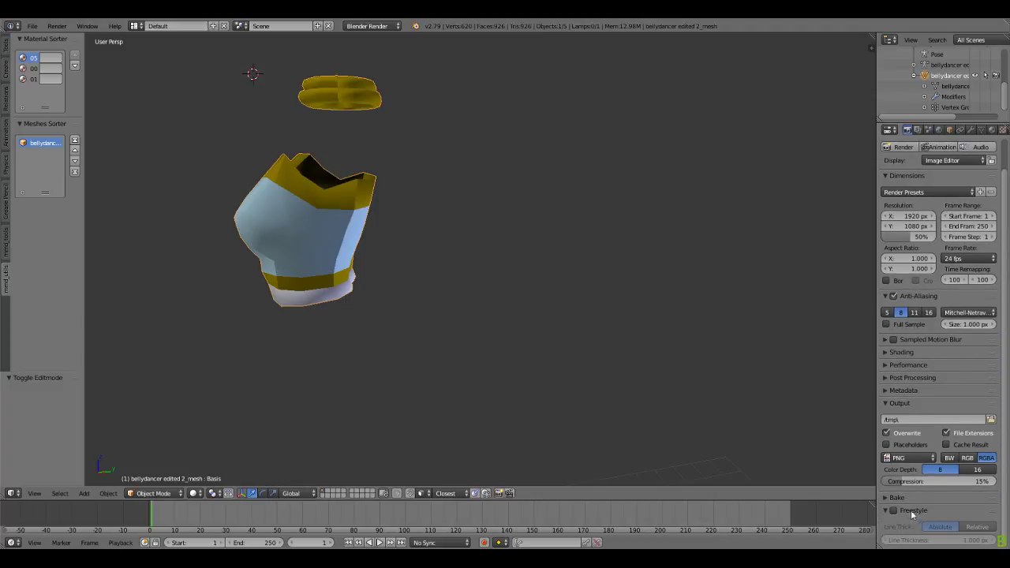
click(887, 510)
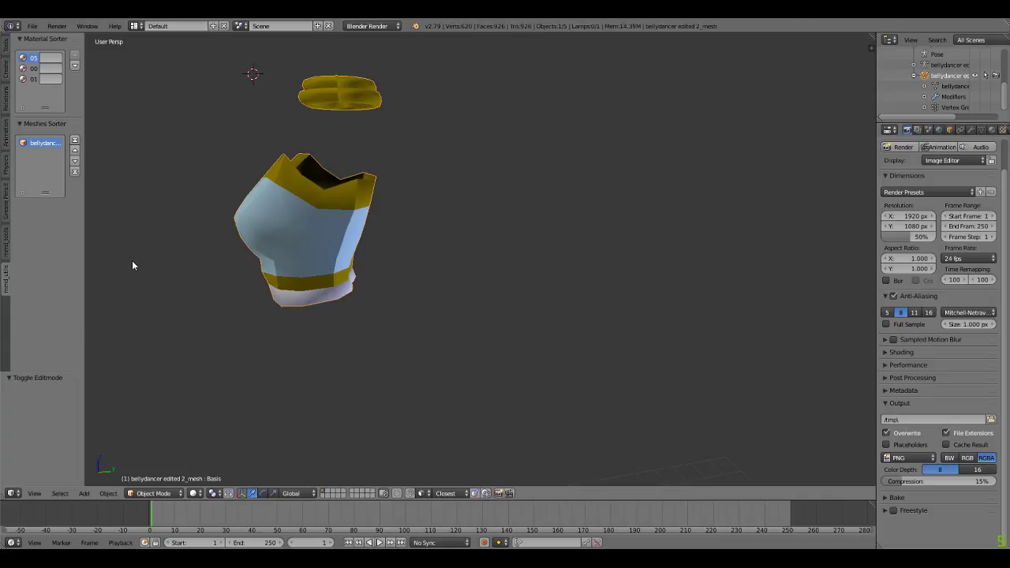
Step: Try deleting the clothing mesh, and undo the deletion
click(7, 52)
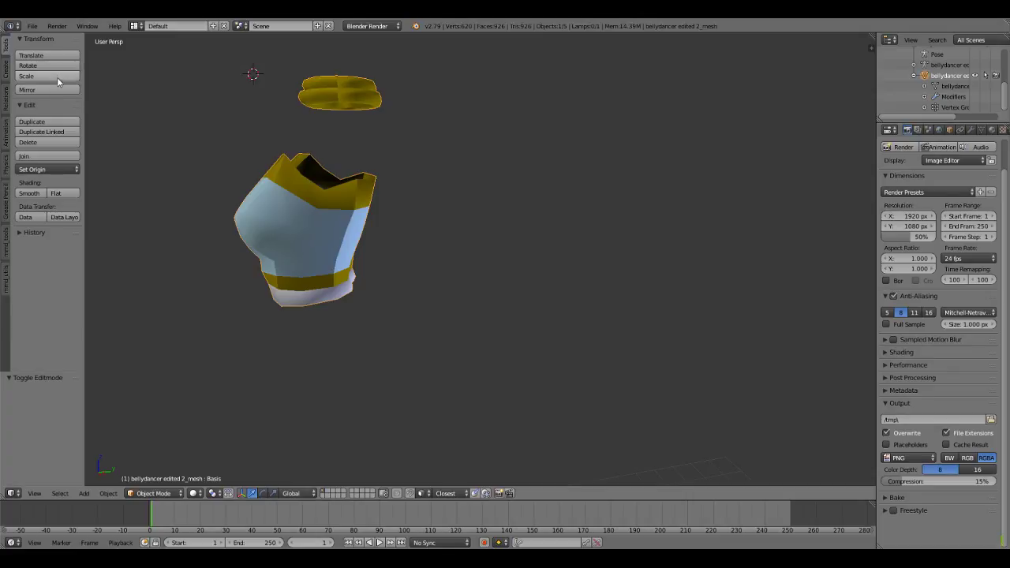
click(49, 144)
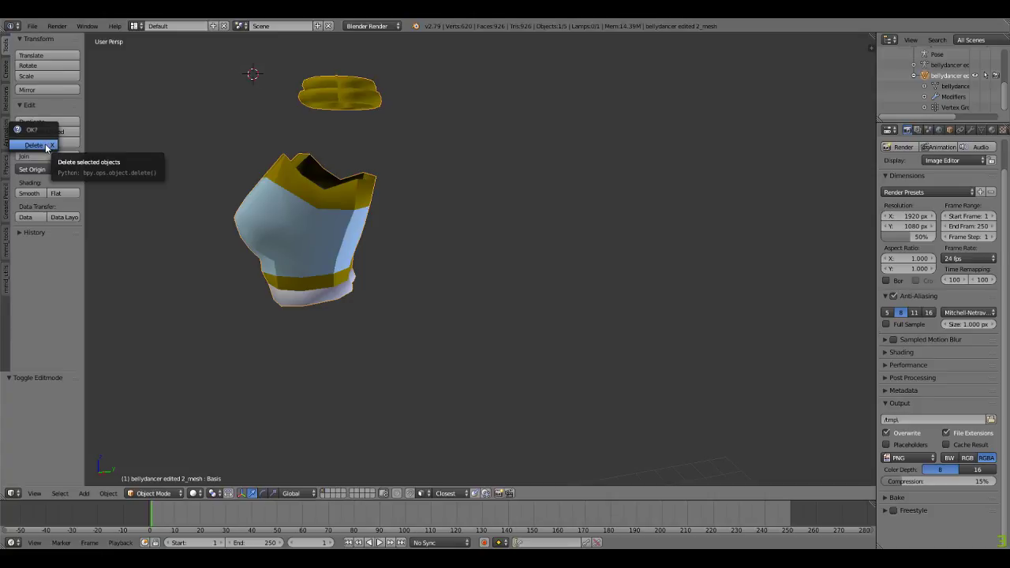
click(47, 147)
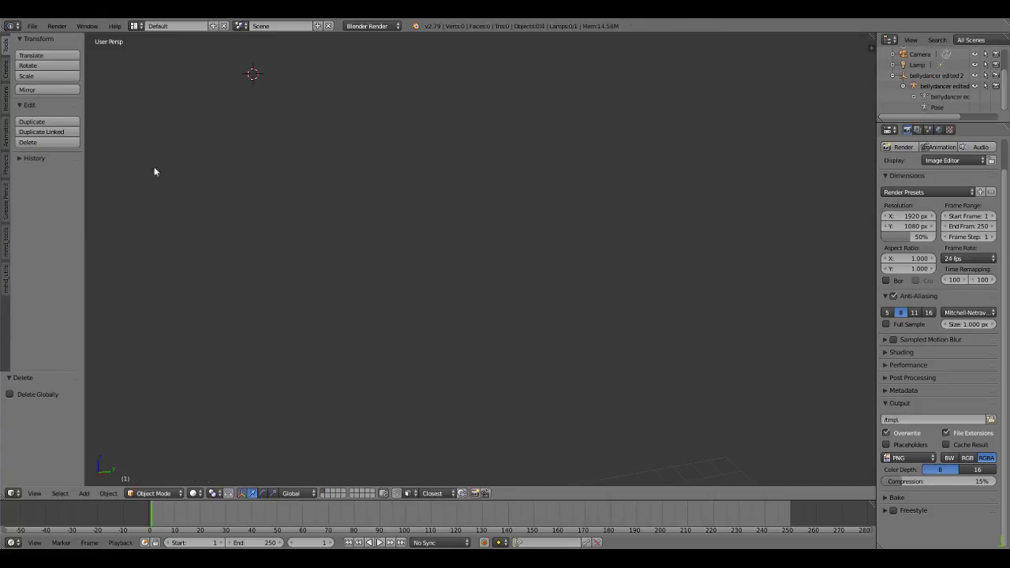
key(ctrl+z)
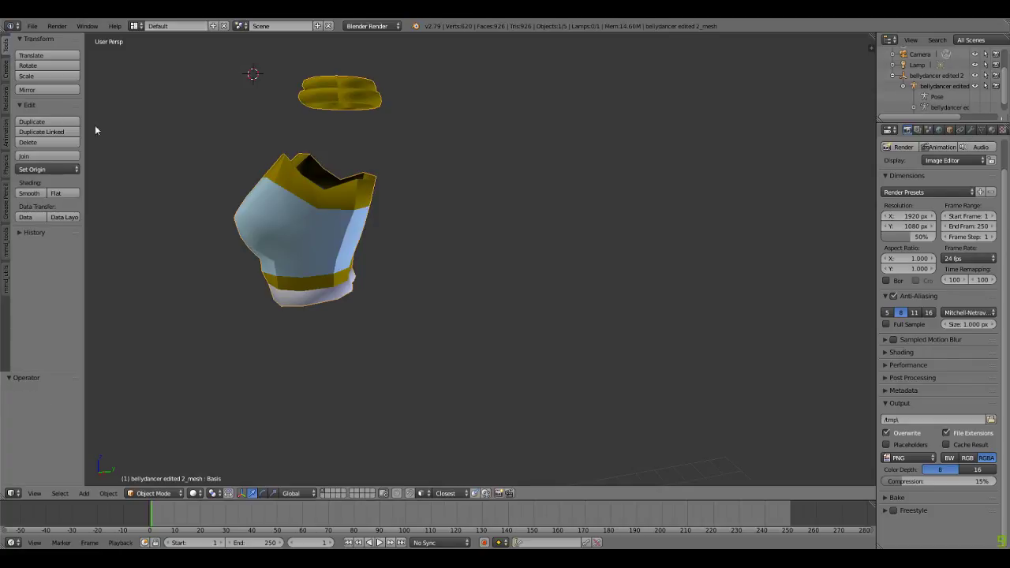
Step: Try to join the clothing mesh, and look through the Set Origin, history and Add Primitive tools
click(47, 159)
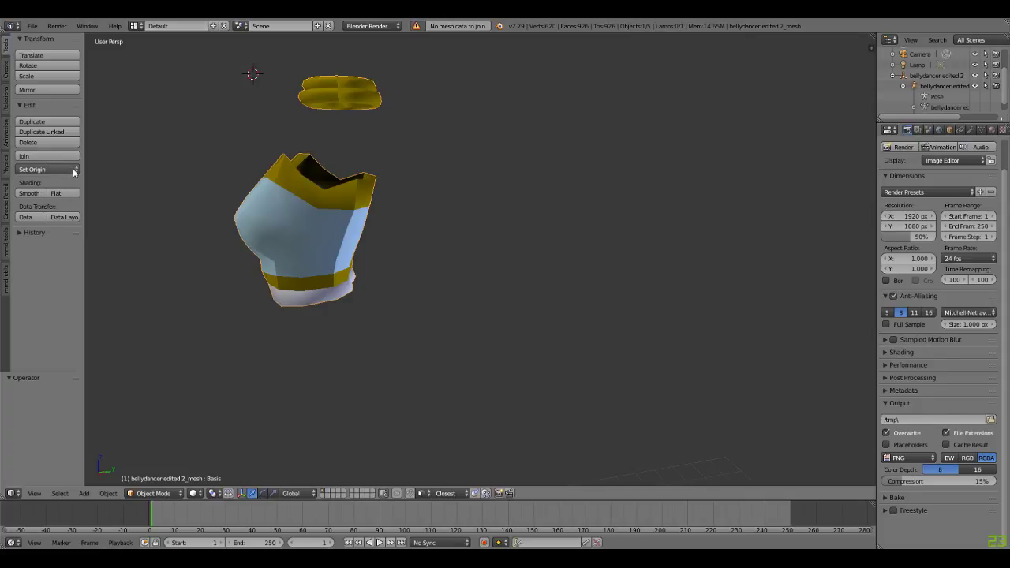
click(74, 170)
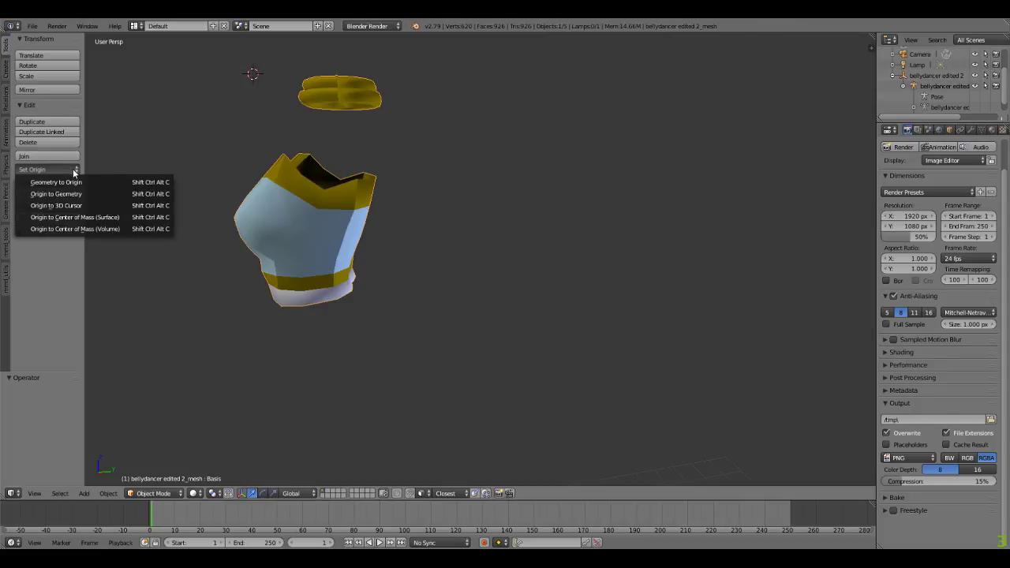
click(118, 144)
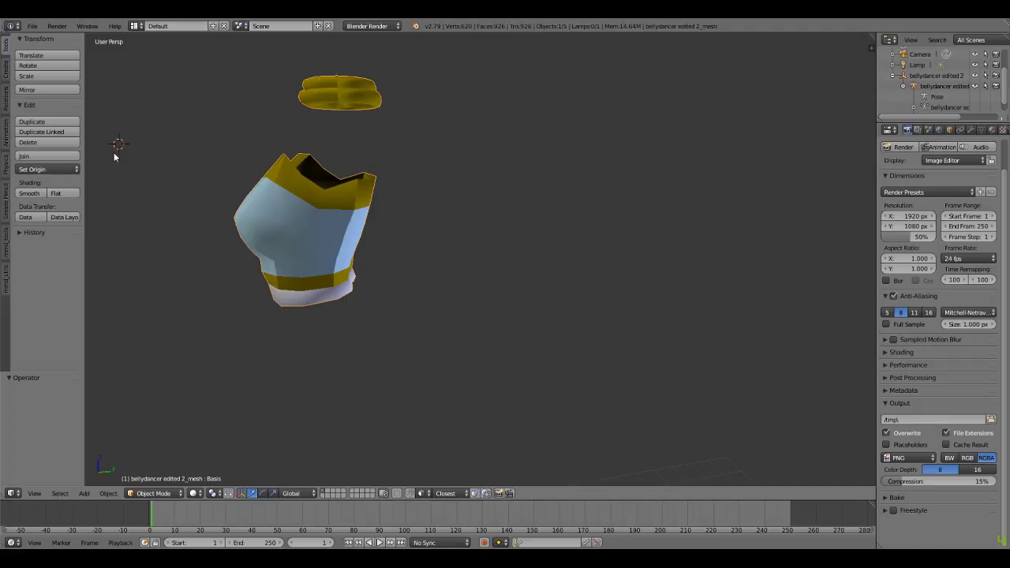
click(32, 234)
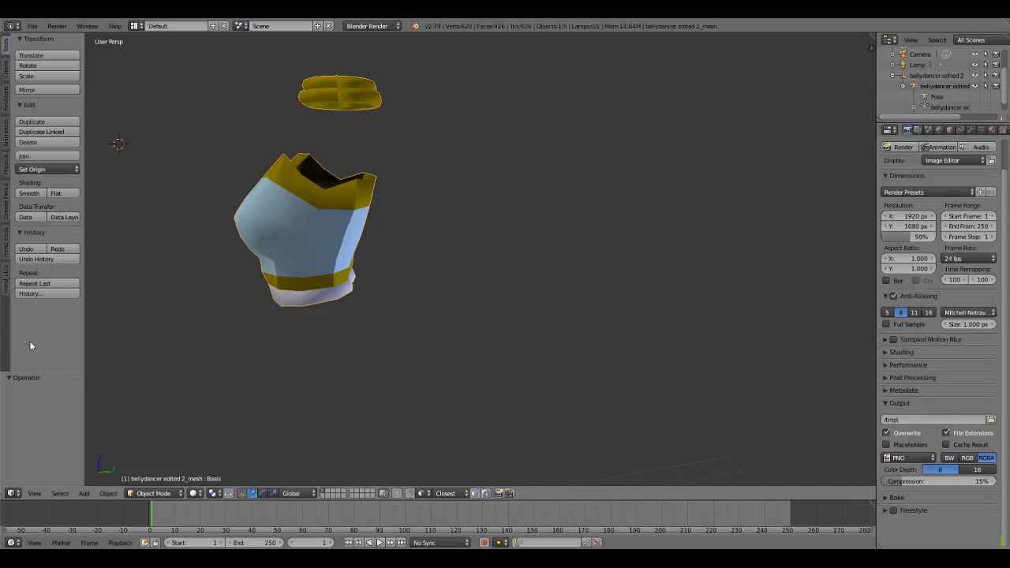
click(5, 71)
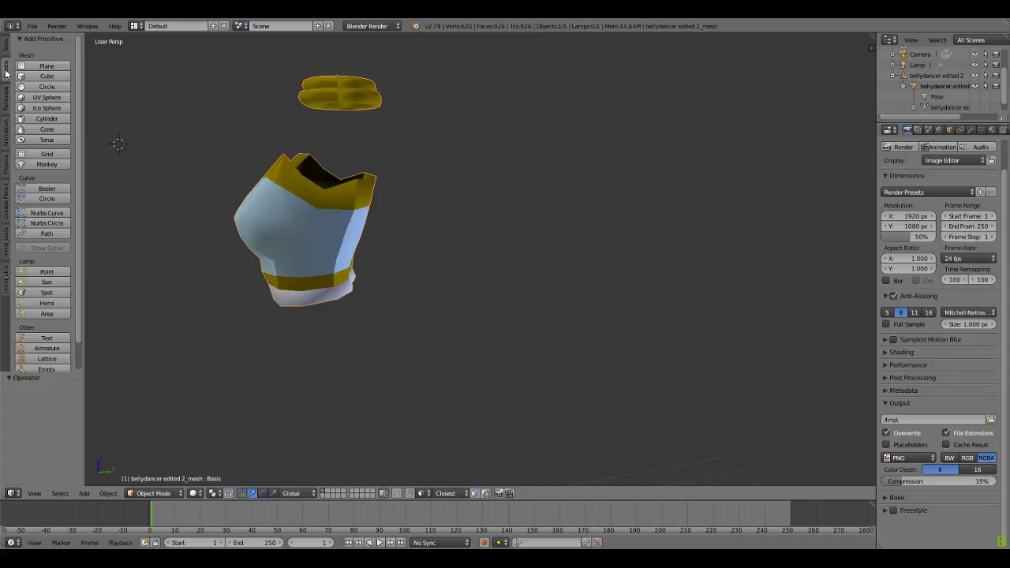
scroll(45, 118, down, 2)
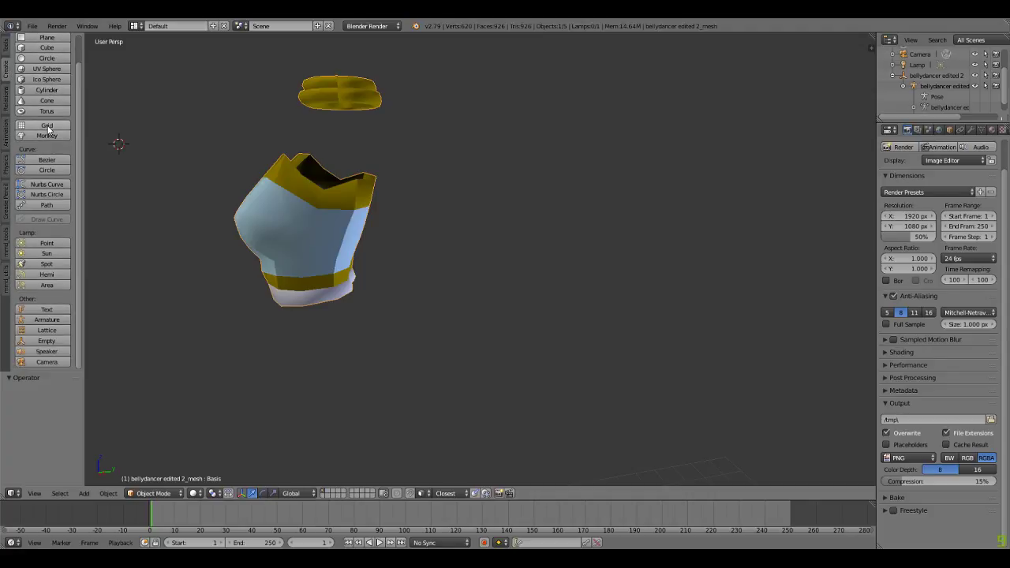
Step: Put the clothing mesh into a new group and collapse the bellydancer edited 2 hierarchy in the Outliner
click(5, 96)
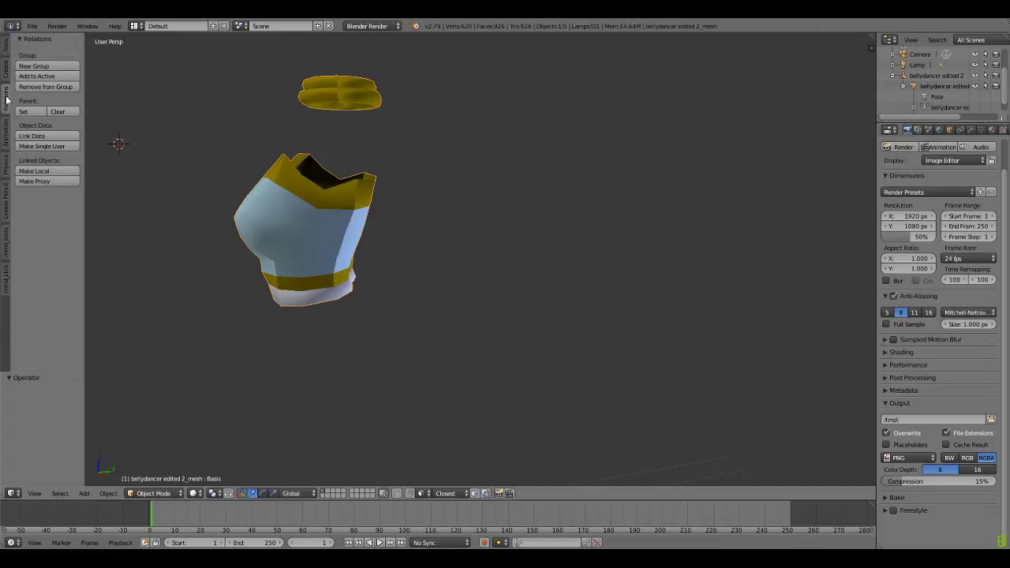
click(66, 69)
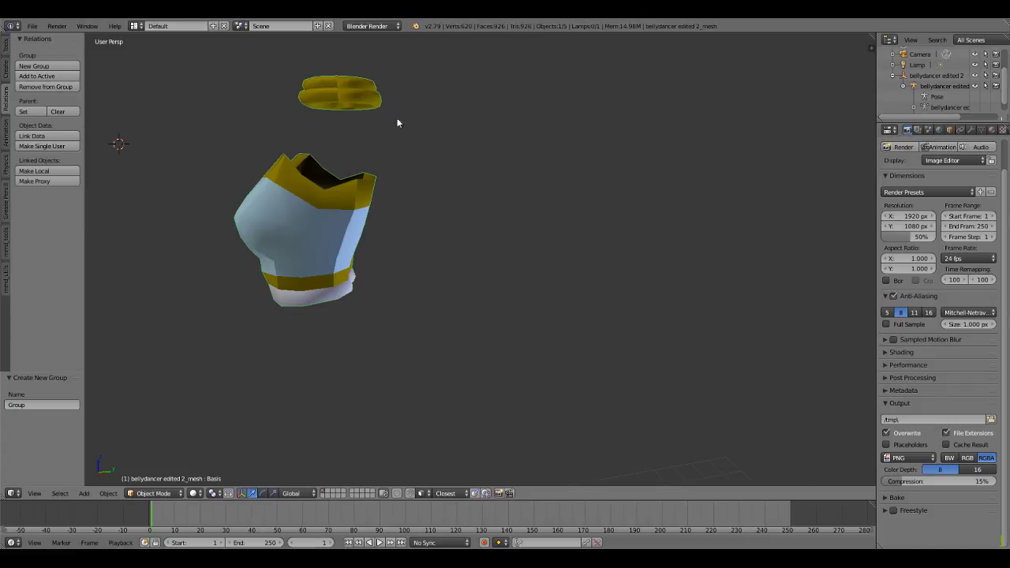
click(894, 76)
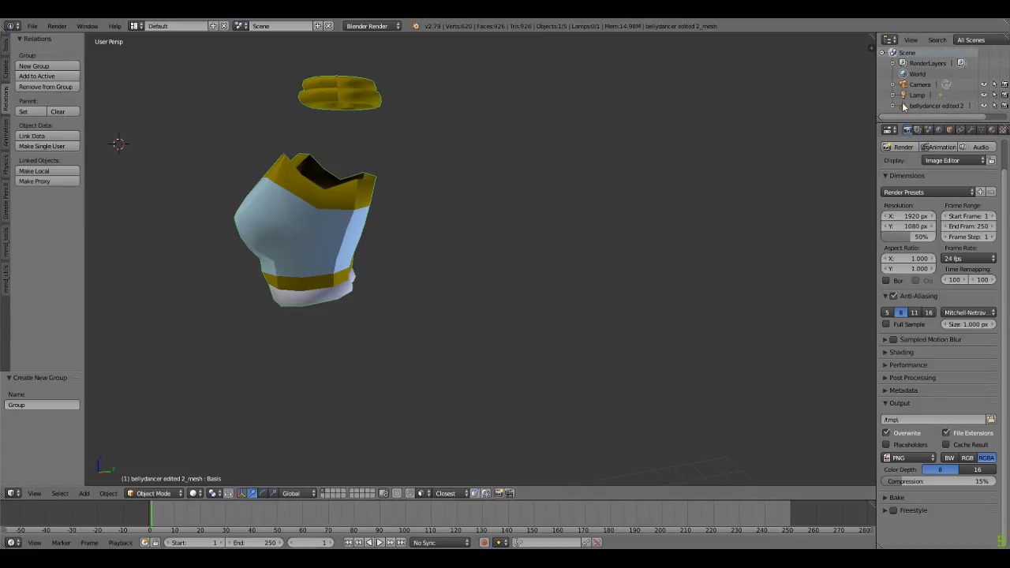
click(893, 106)
scroll(893, 107, down, 2)
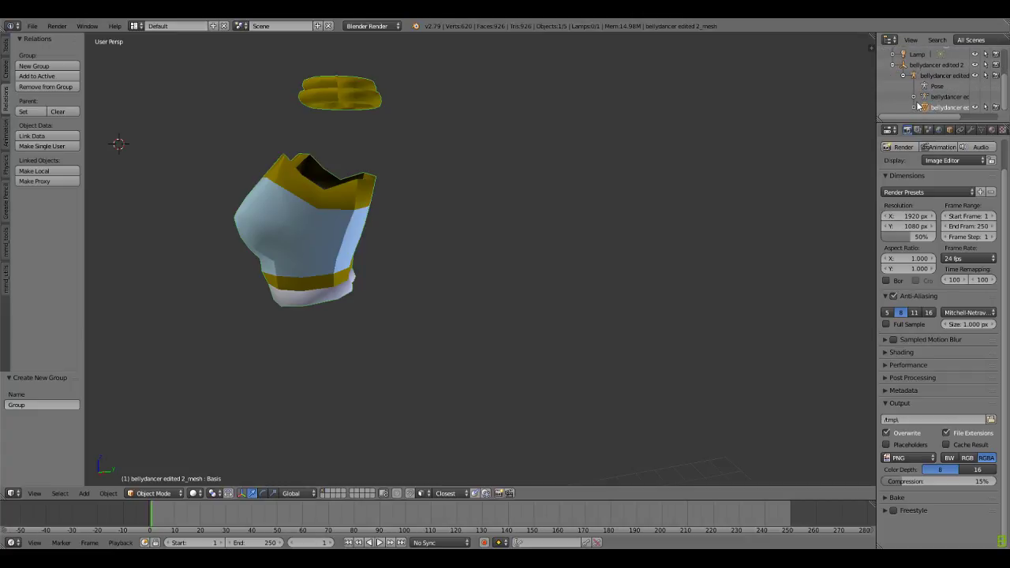
click(905, 77)
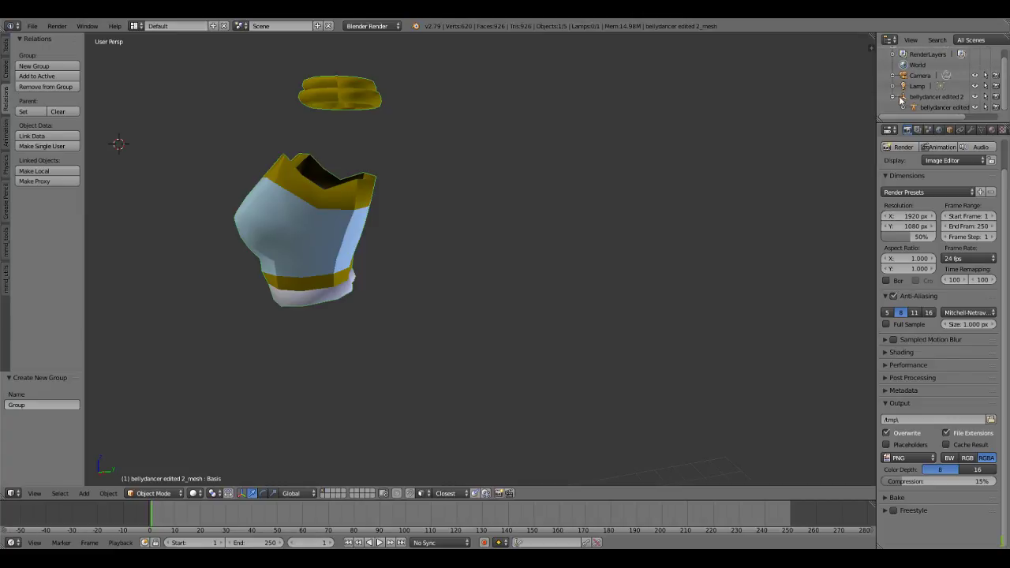
click(894, 97)
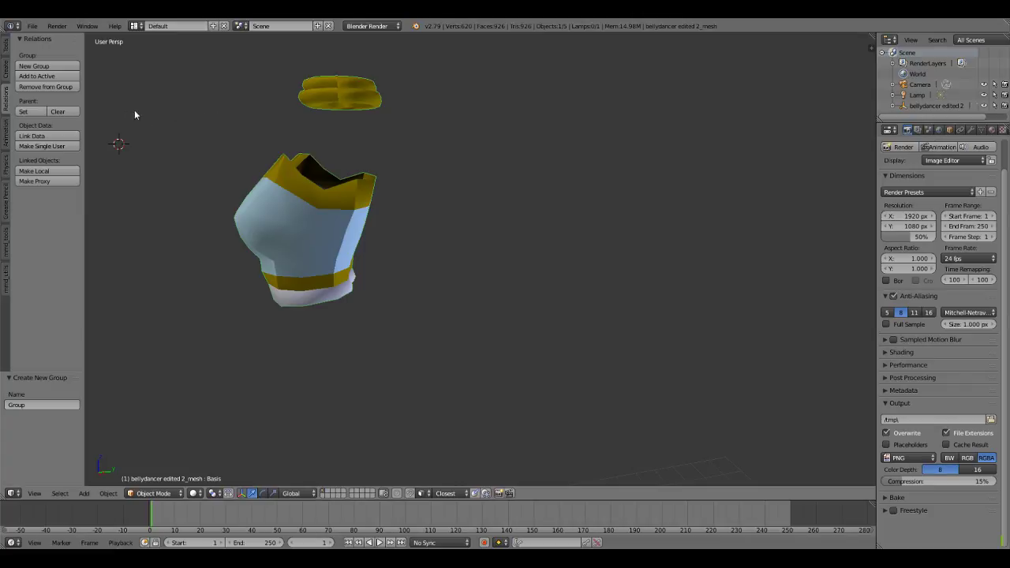
Step: Try to lasso-select only the choker and delete it, and undo the deletion
click(7, 136)
click(5, 178)
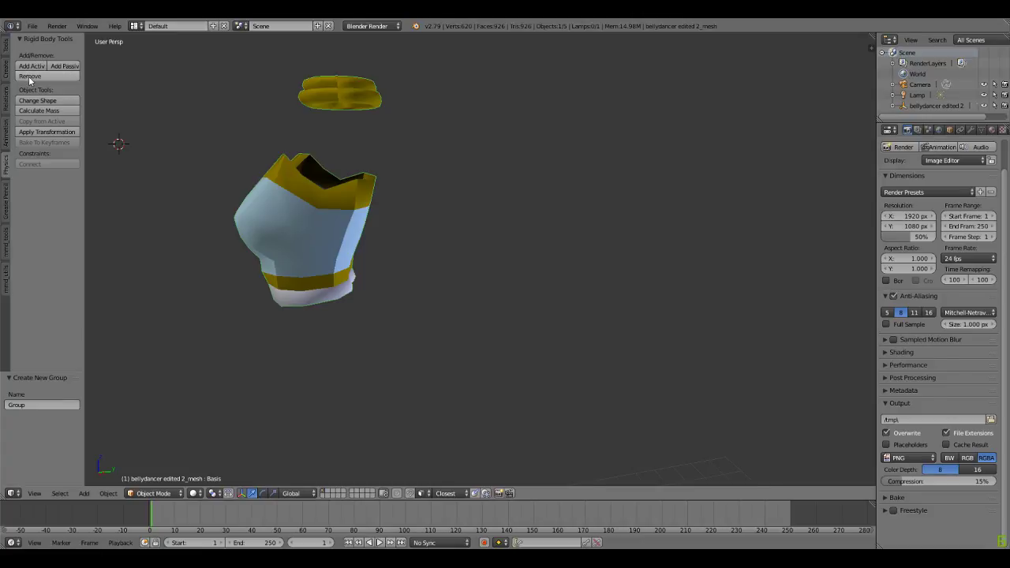
click(254, 77)
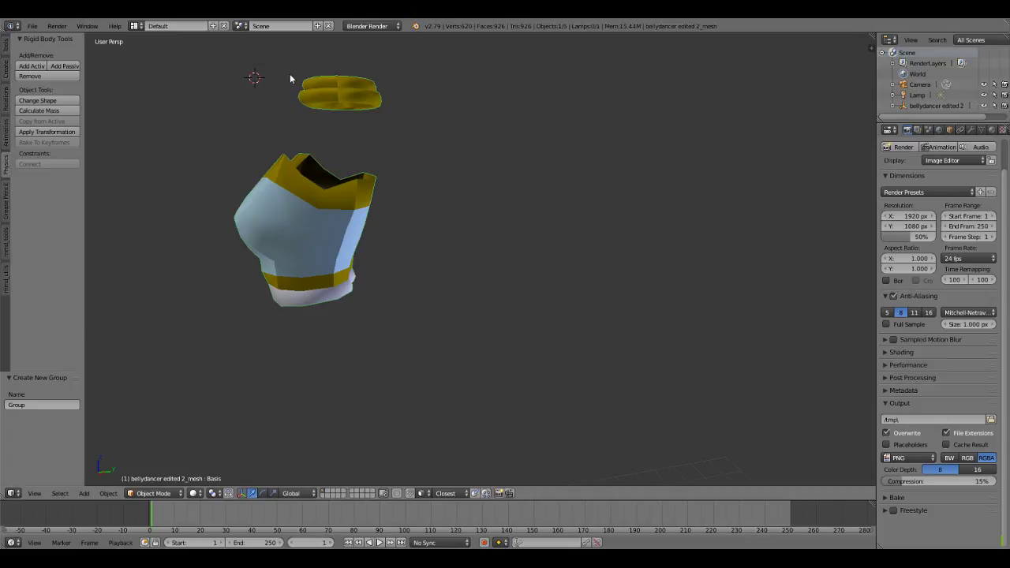
mouse_move(286, 55)
ctrl+mouse_down()
mouse_move(316, 119)
mouse_move(426, 69)
mouse_move(412, 73)
ctrl+mouse_up()
click(331, 86)
key(x)
click(314, 86)
key(ctrl+z)
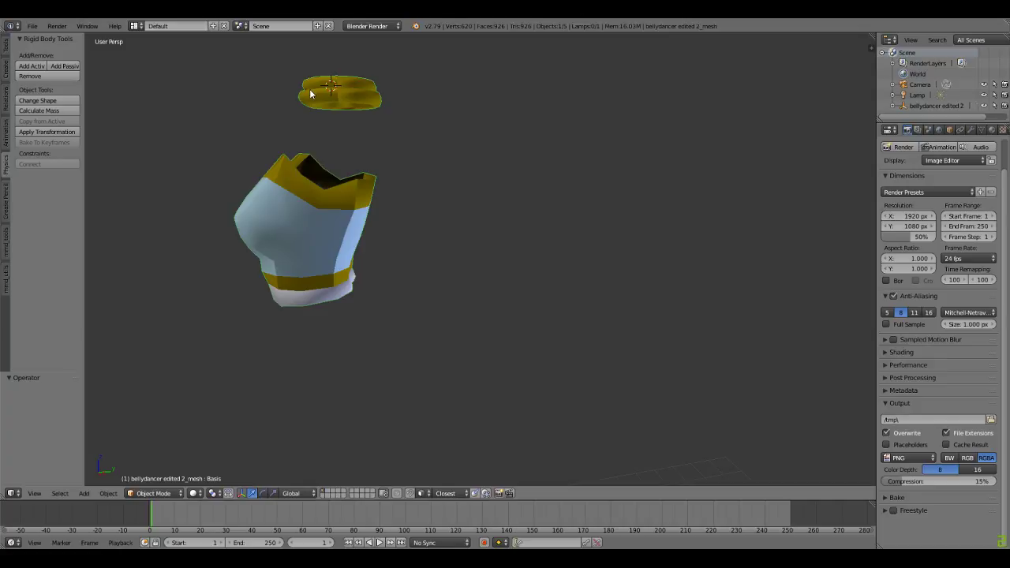
click(151, 127)
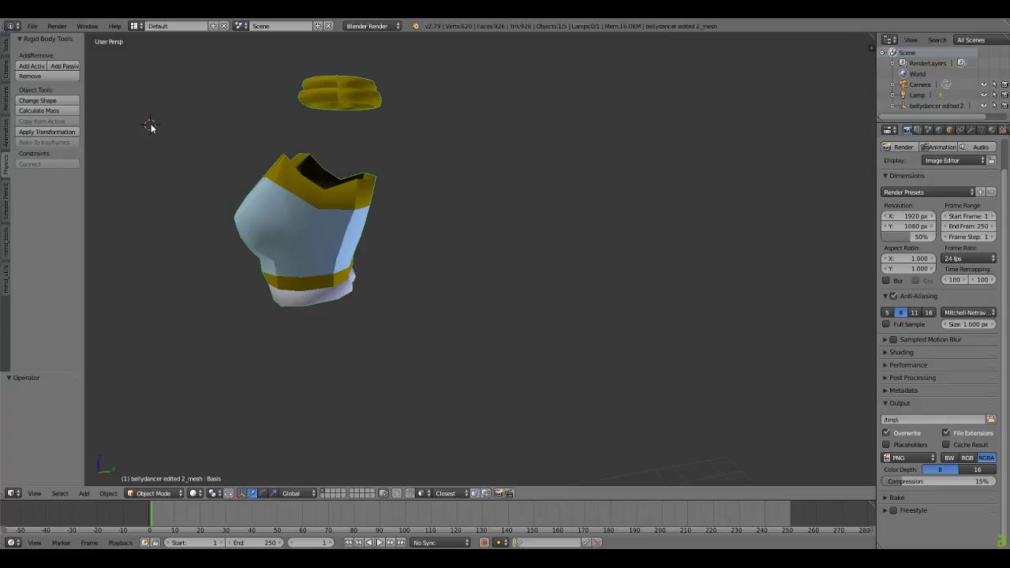
Step: Separate the clothing mesh by materials with mmd_tools, and look at the rigid body and joint sections
click(71, 101)
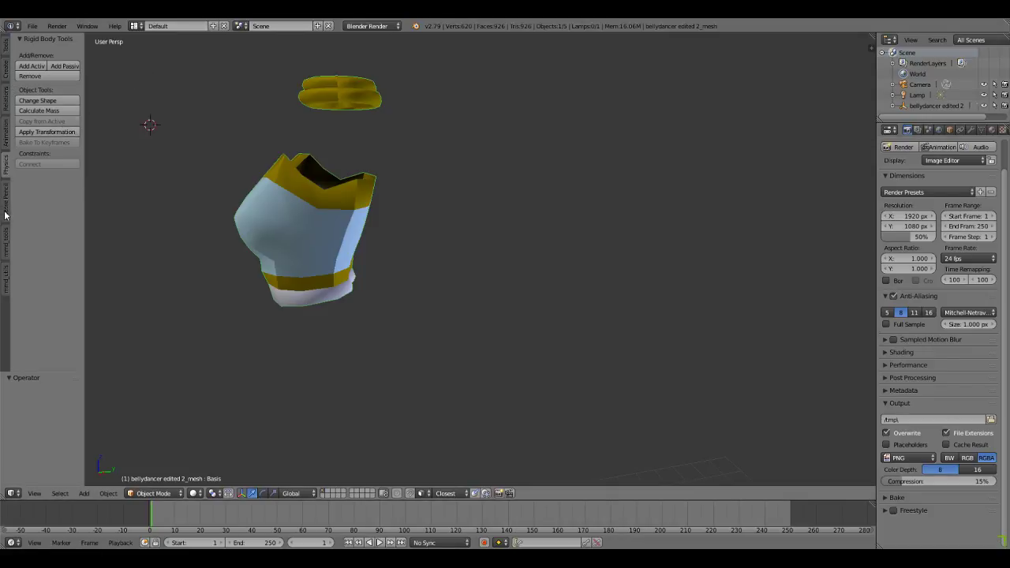
click(5, 250)
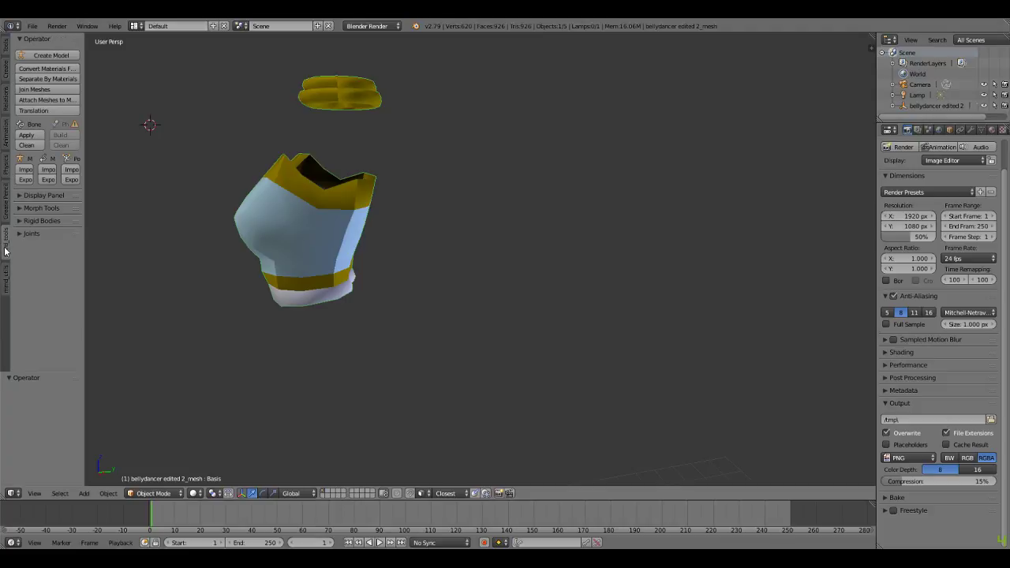
click(62, 81)
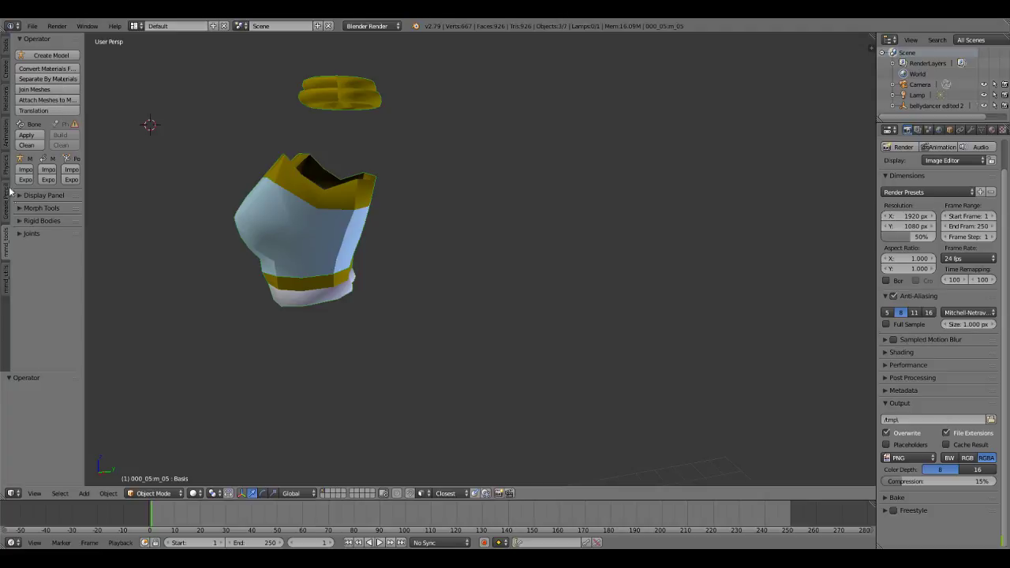
click(39, 222)
click(27, 234)
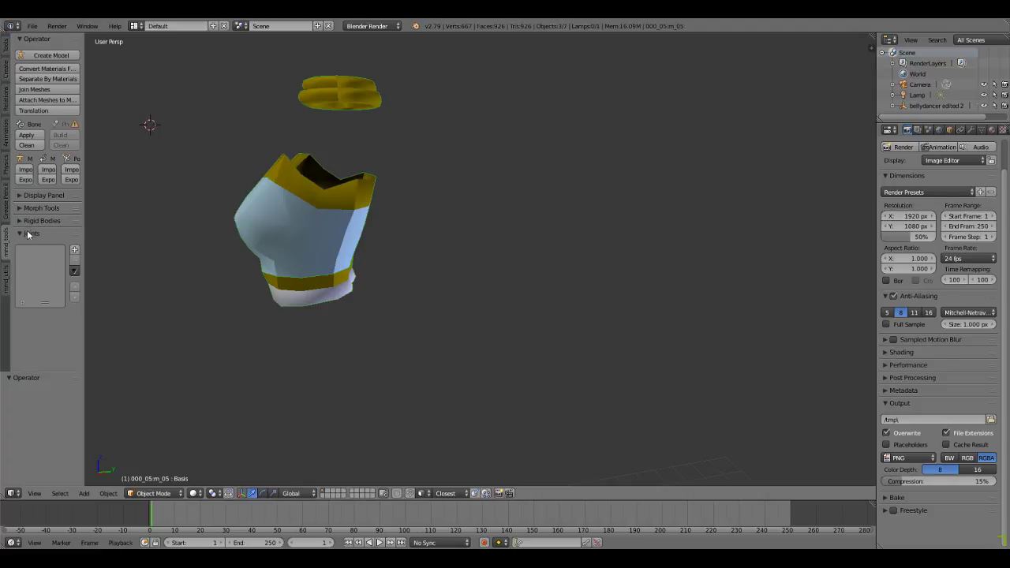
click(27, 235)
Step: Try to lasso-select the choker, and select the choker and top in the viewport to check how they are separated
click(275, 68)
mouse_move(281, 70)
ctrl+mouse_down()
mouse_move(414, 76)
mouse_move(400, 62)
ctrl+mouse_up()
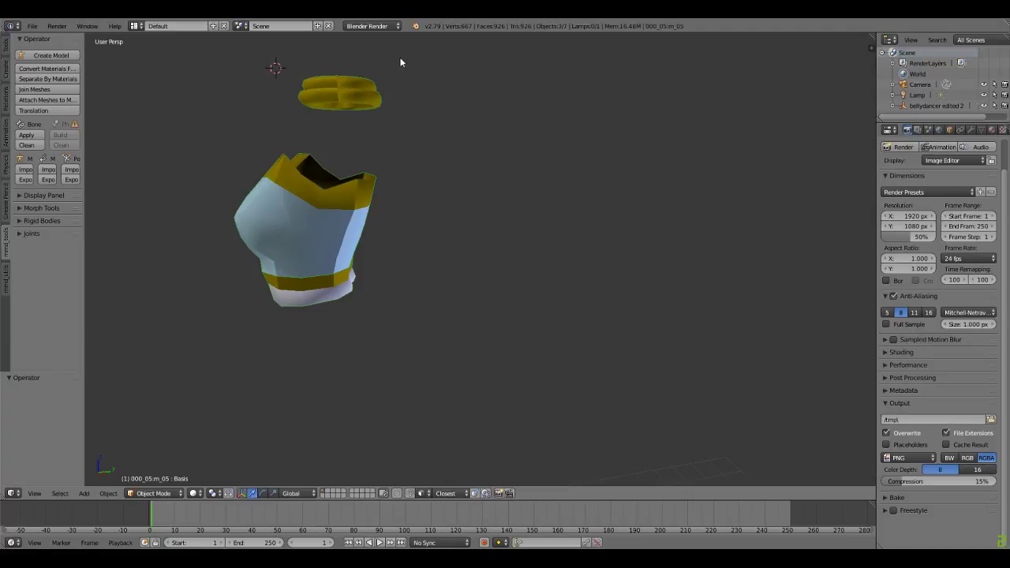
click(363, 121)
right_click(334, 97)
click(281, 100)
right_click(283, 188)
right_click(339, 105)
click(498, 135)
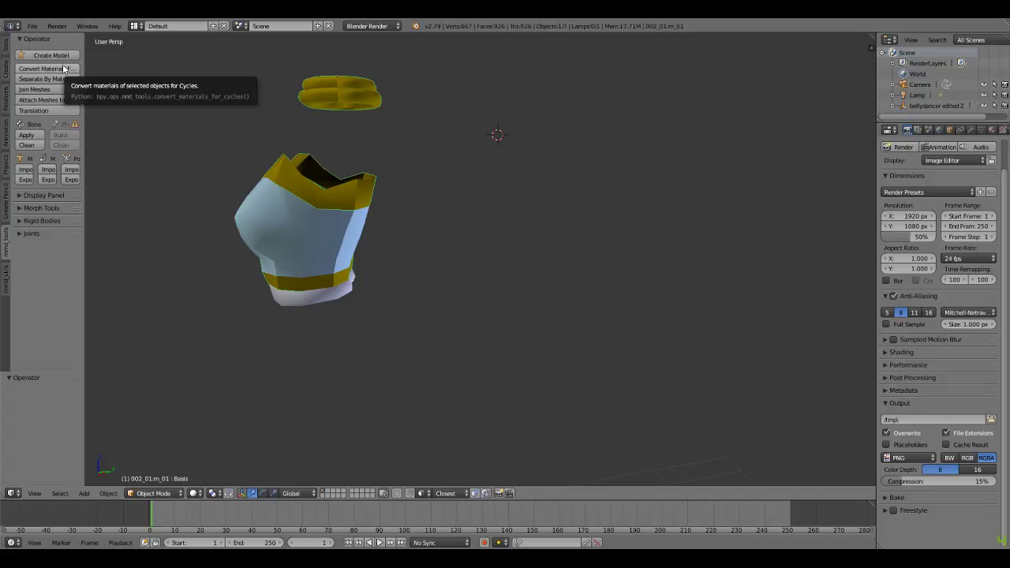
Step: Bring up the mmd_utils sorters and select the 000_05 mesh in the Meshes Sorter
click(6, 280)
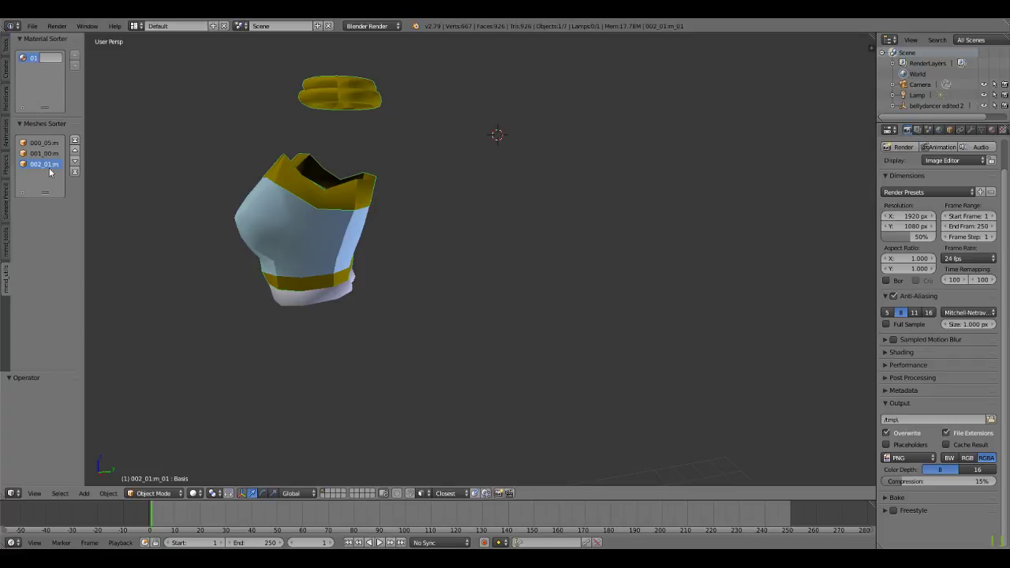
click(51, 145)
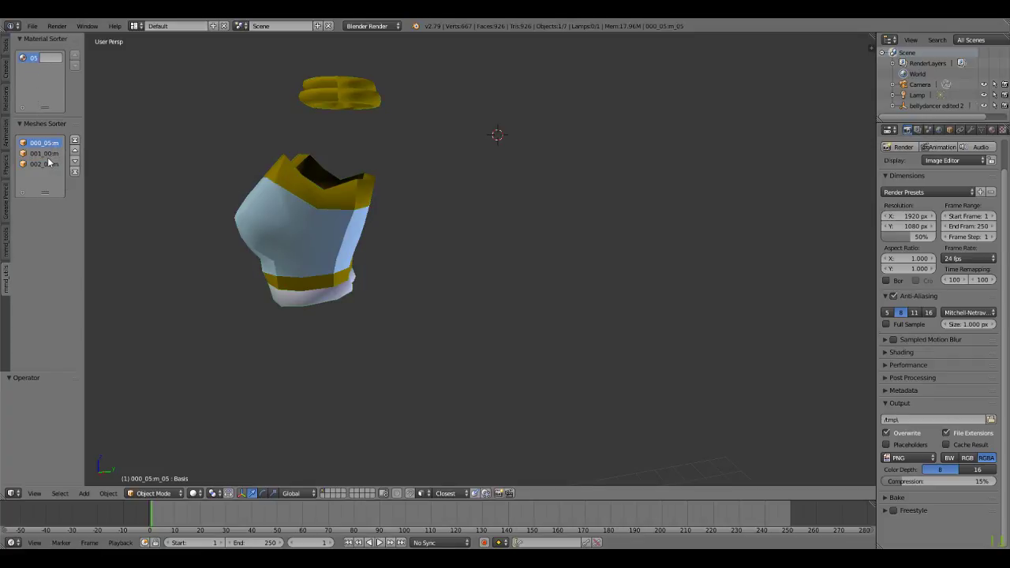
Step: Go through the 001_00 and 002_01 meshes in the Meshes Sorter and look at the context options of 002_01
click(49, 154)
click(49, 165)
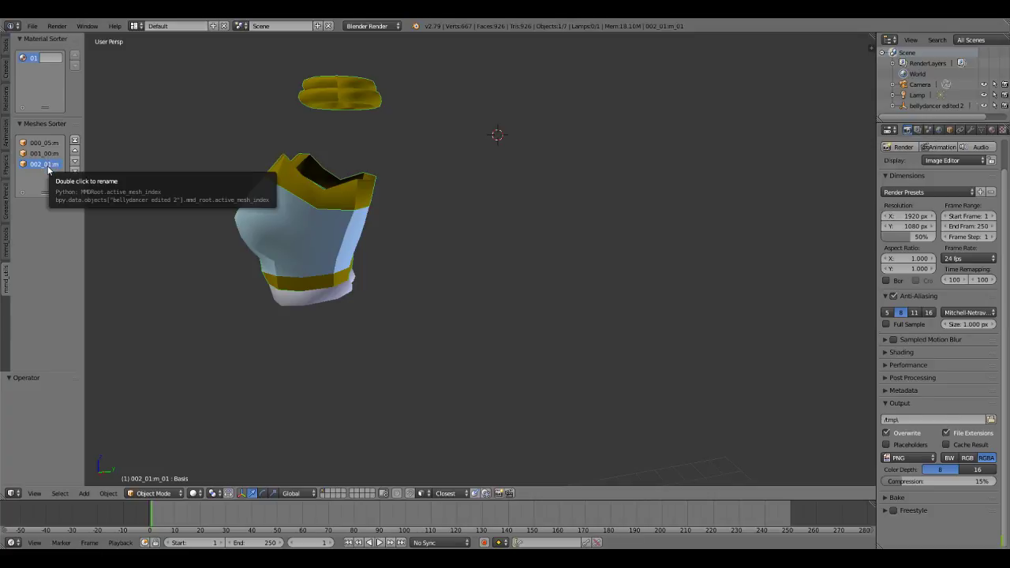
right_click(48, 168)
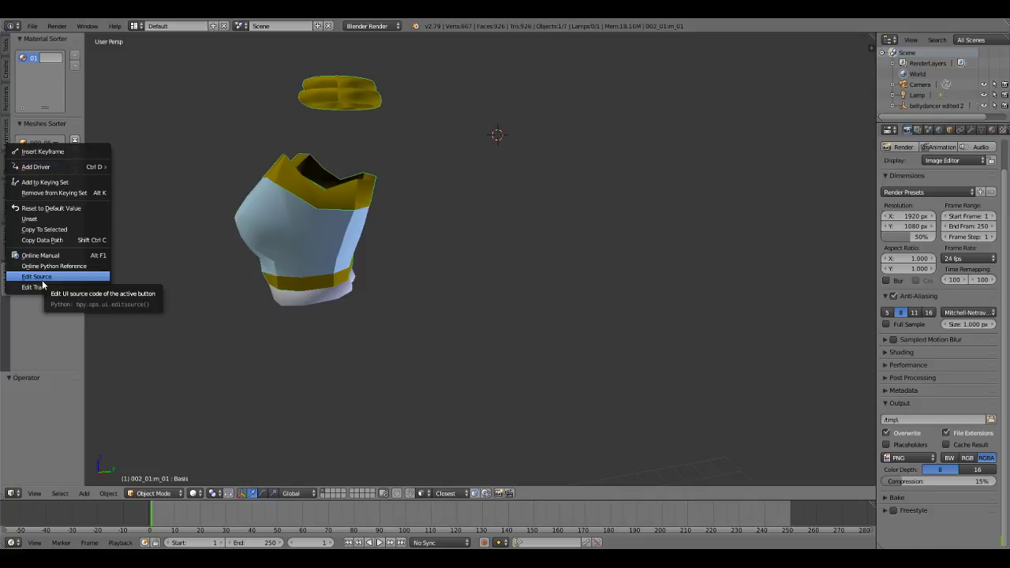
click(41, 305)
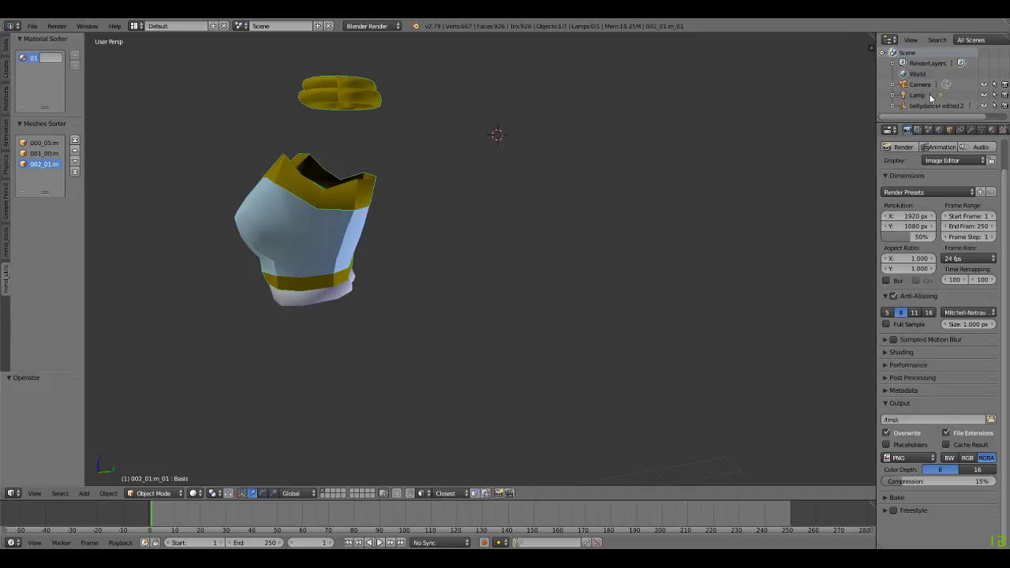
Step: Expand the bellydancer edited 2 hierarchy in the Outliner and select its 000_05, 001_00 and 002_01 meshes in turn, ending on 002_01
click(893, 105)
scroll(961, 96, down, 1)
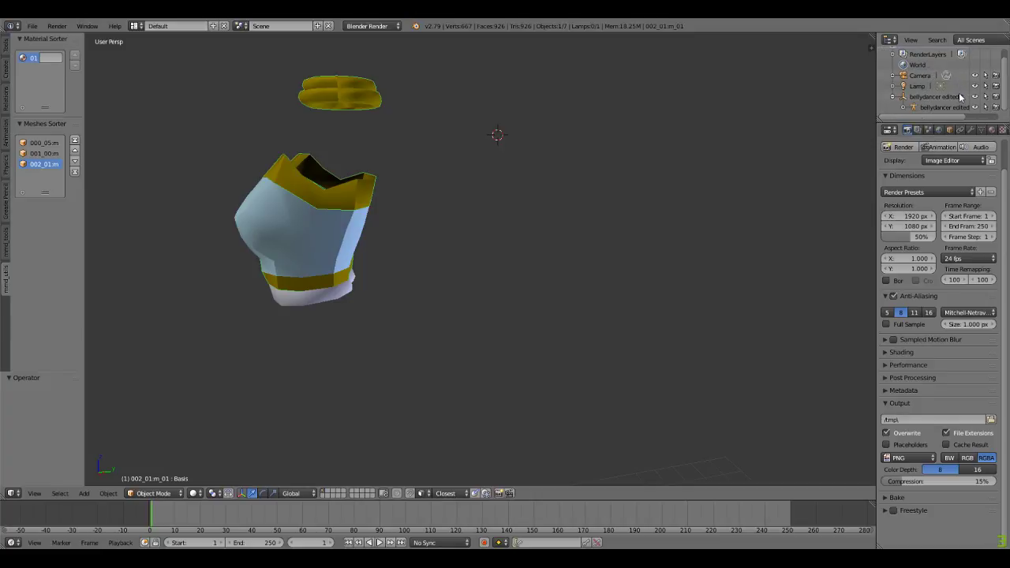
click(904, 109)
scroll(932, 103, down, 3)
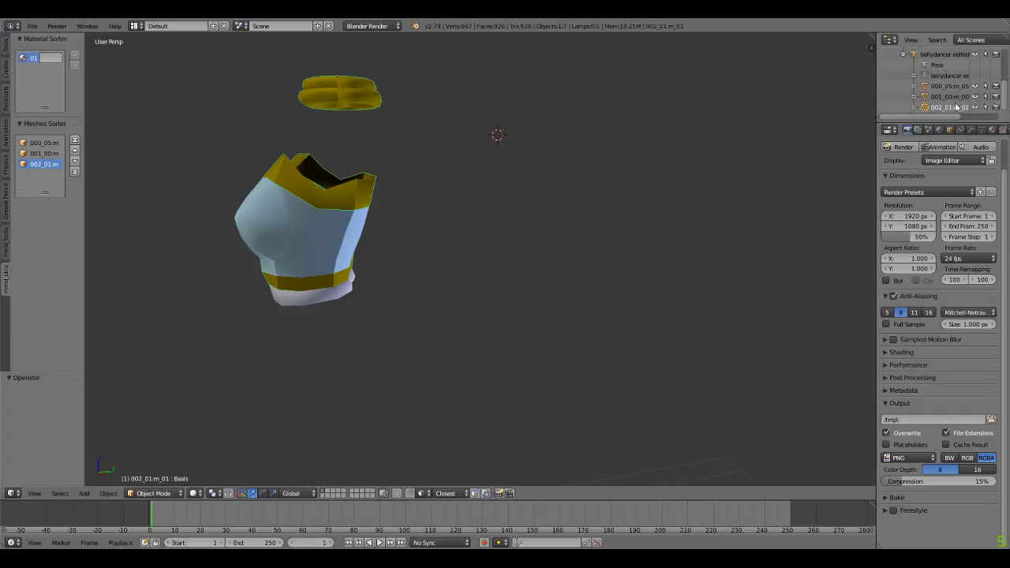
click(942, 86)
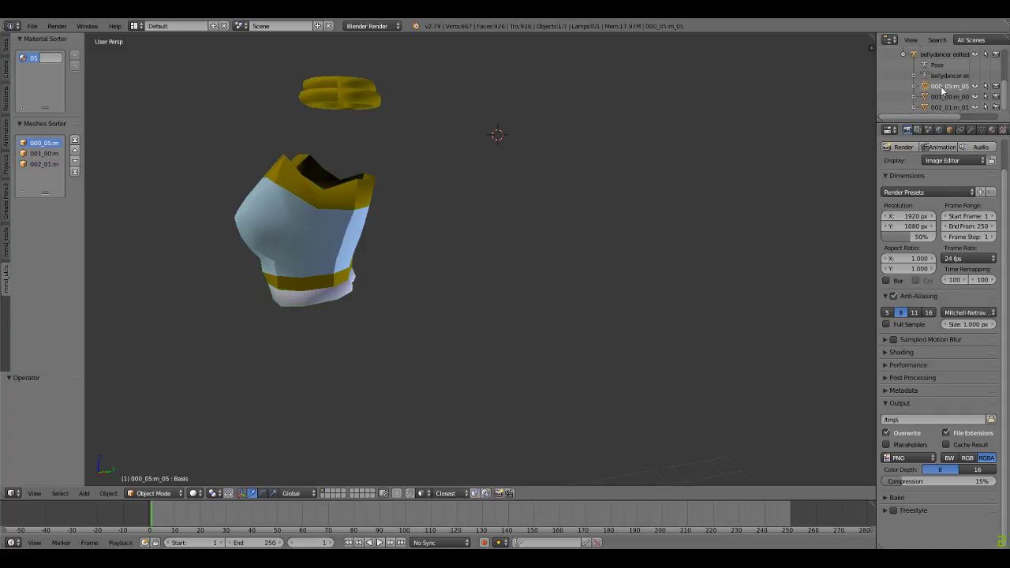
click(940, 95)
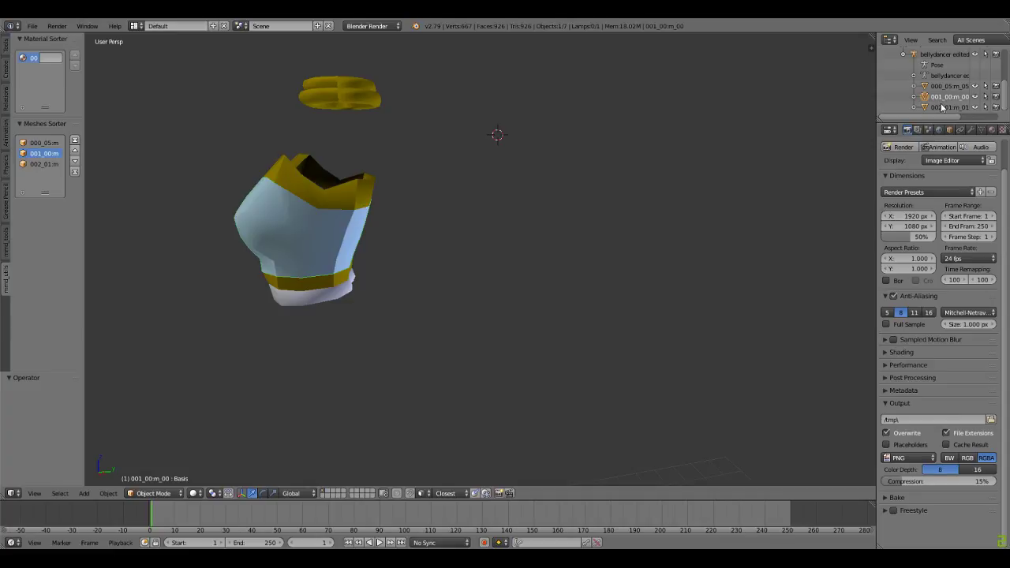
click(941, 107)
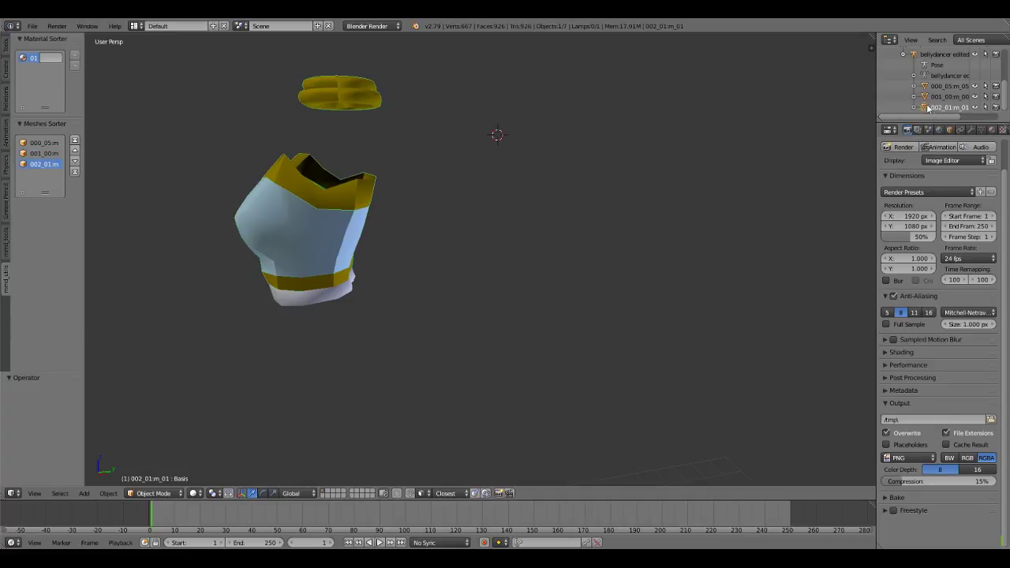
Step: Put the 002_01 mesh into Edit Mode through its mesh data in the Outliner and try to lasso-select only the choker
scroll(956, 96, down, 2)
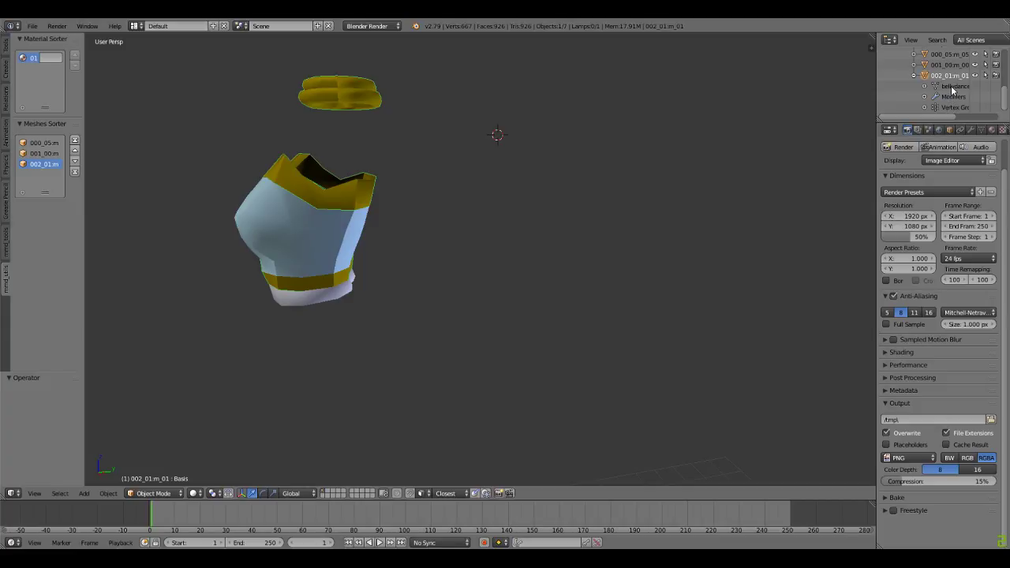
click(949, 87)
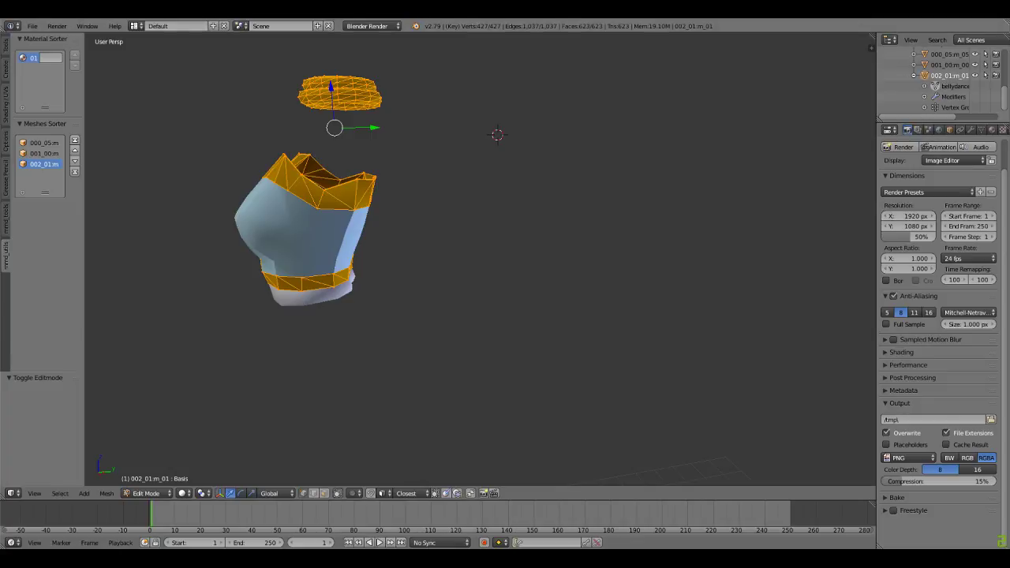
click(421, 116)
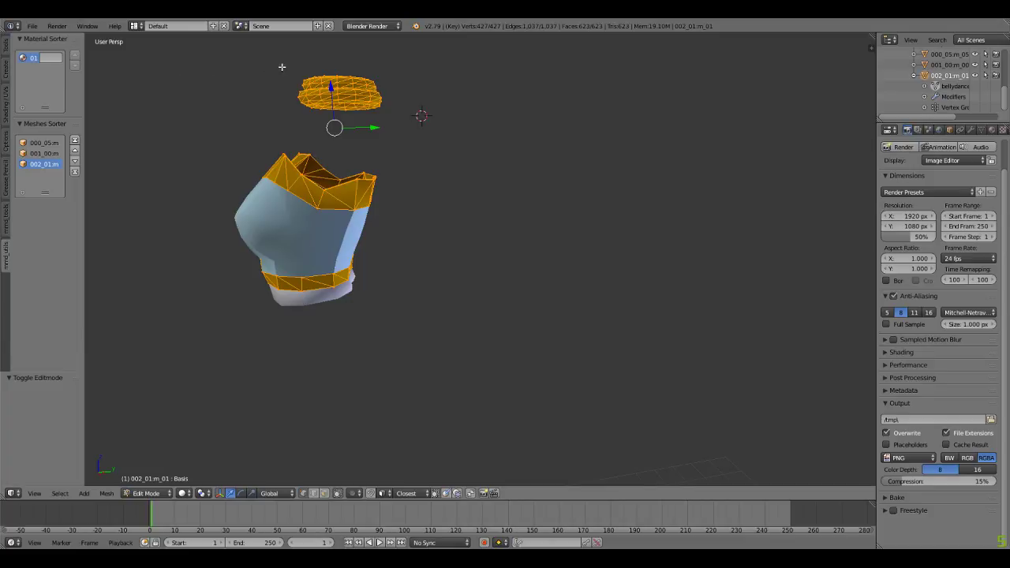
mouse_move(289, 60)
ctrl+mouse_down()
mouse_move(305, 113)
mouse_move(417, 101)
mouse_move(413, 74)
ctrl+mouse_up()
click(8, 47)
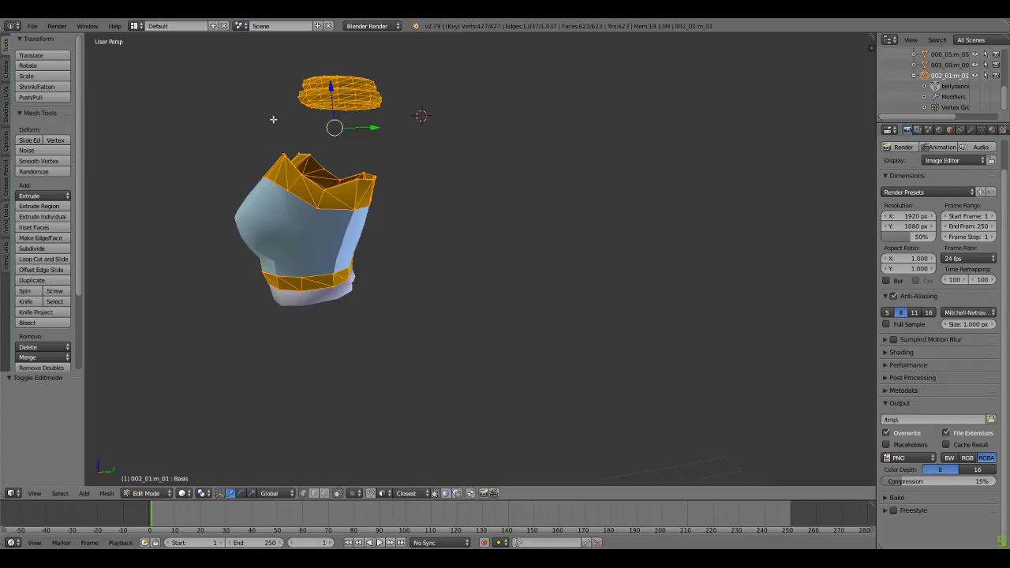
mouse_move(275, 66)
ctrl+mouse_down()
mouse_move(362, 129)
mouse_move(417, 60)
mouse_move(394, 55)
ctrl+mouse_up()
click(336, 105)
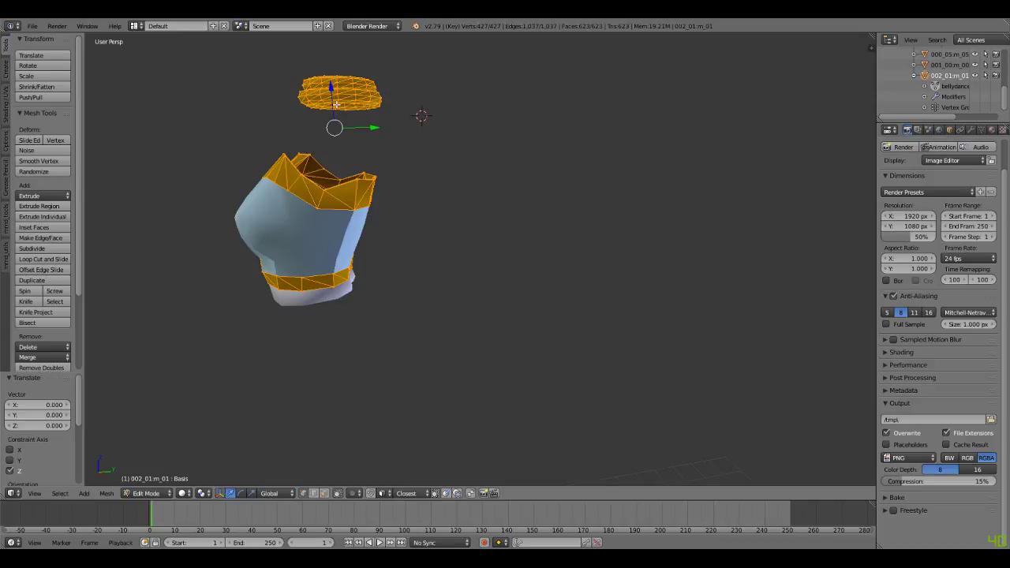
Step: Reduce the selection to a single choker vertex, lasso-select the choker and delete the selected faces
right_click(376, 90)
click(196, 92)
mouse_move(295, 68)
ctrl+mouse_down()
mouse_move(335, 126)
mouse_move(424, 73)
mouse_move(392, 63)
ctrl+mouse_up()
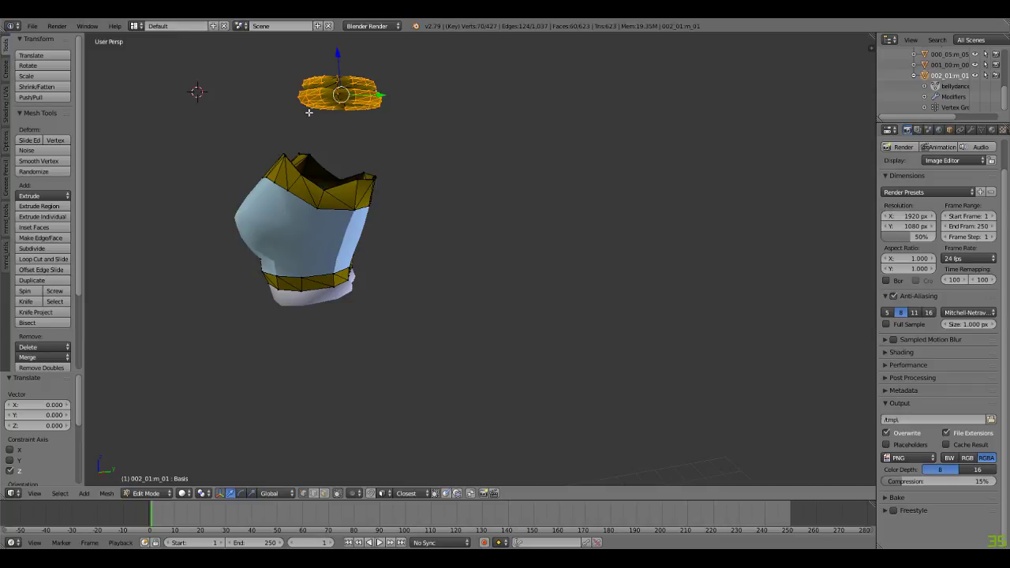
key(x)
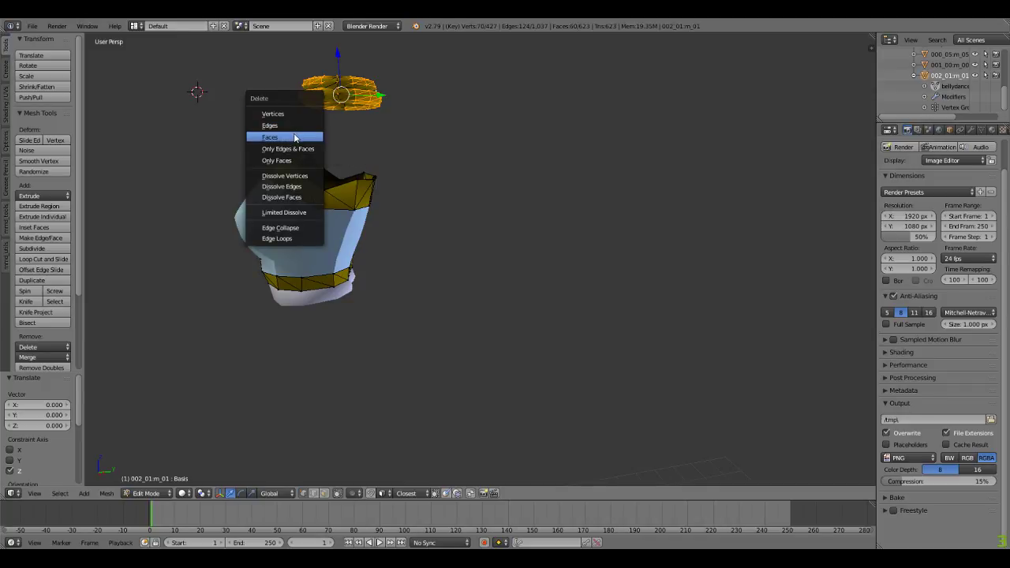
click(293, 137)
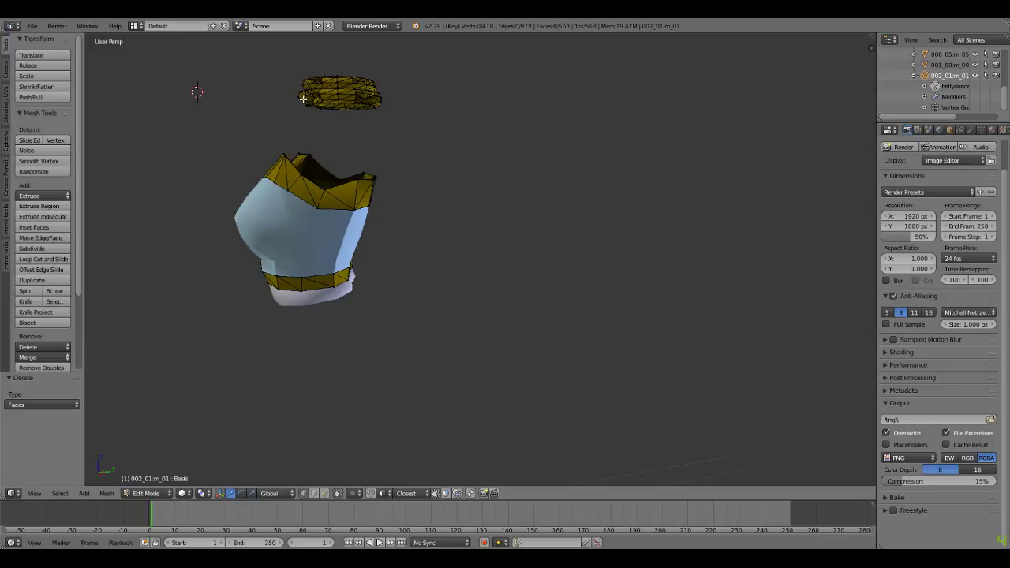
click(284, 72)
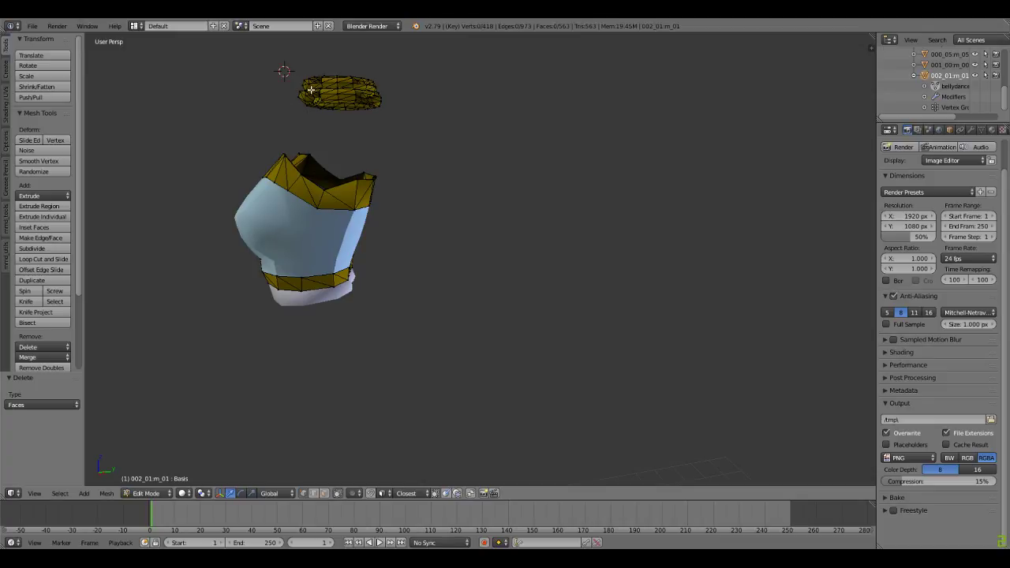
Step: Switch the 002_01 mesh between Object Mode and Edit Mode to check what is left of the choker
click(963, 91)
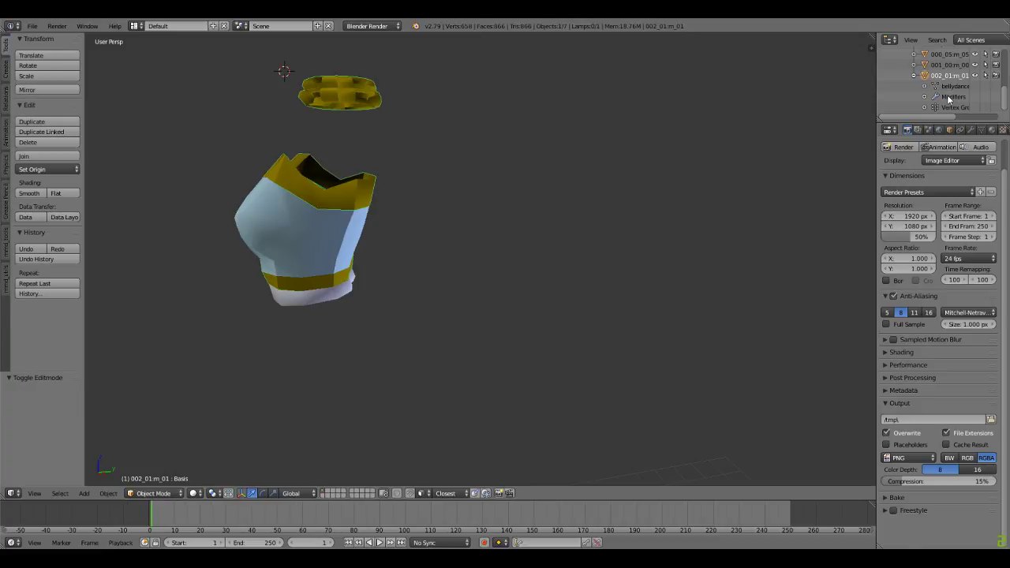
click(954, 88)
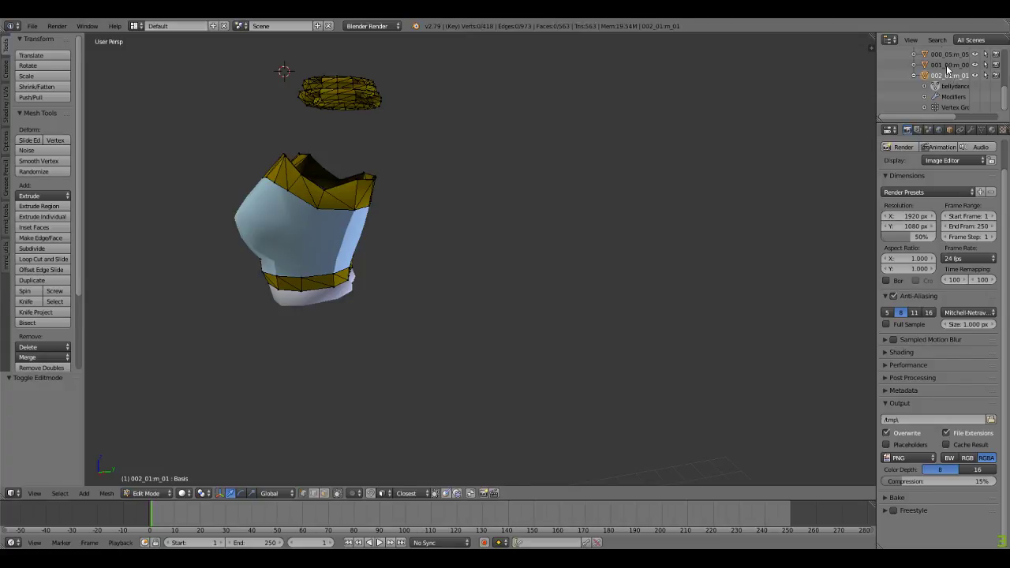
click(950, 75)
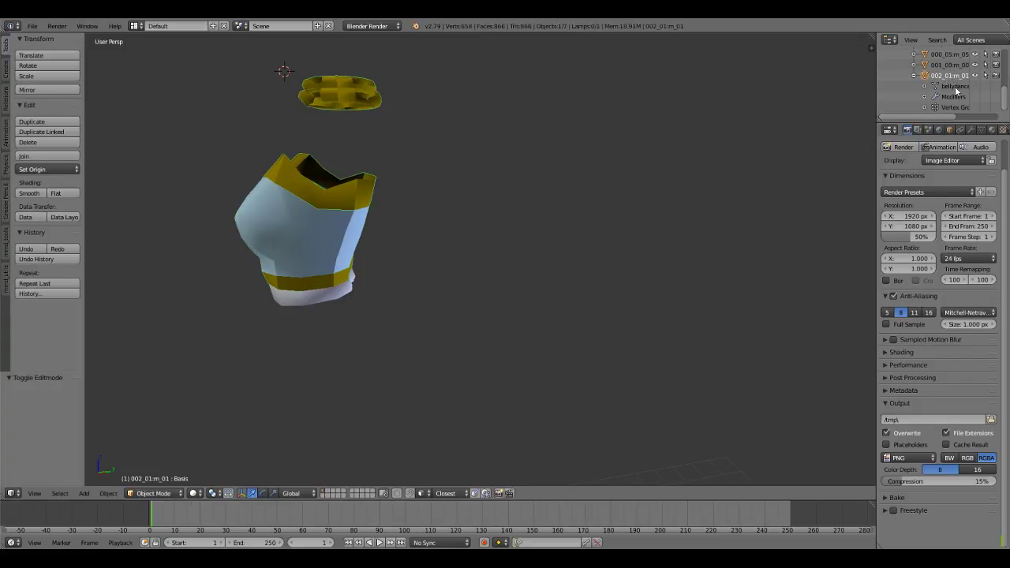
click(956, 89)
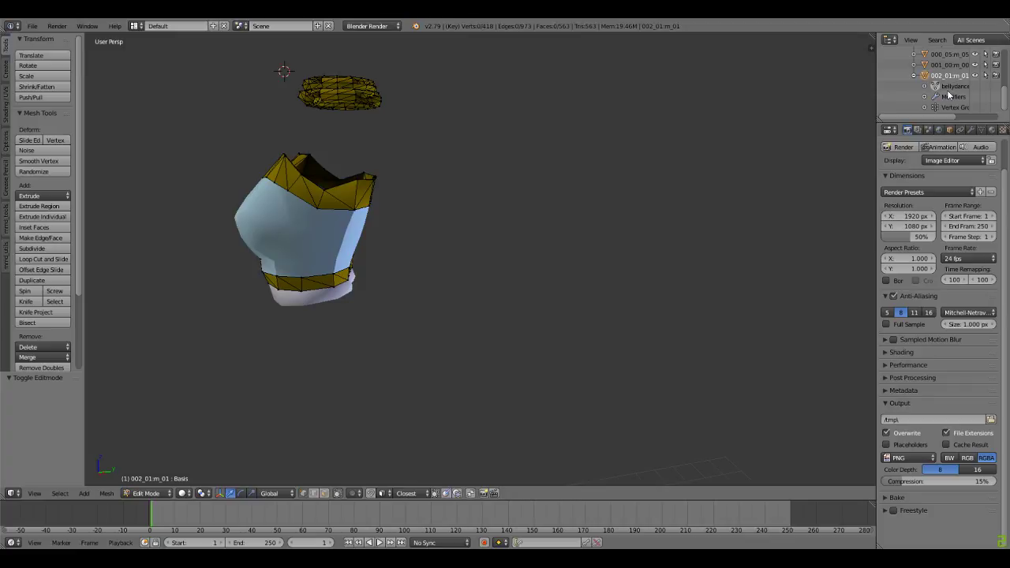
Step: Expand the mesh data of 002_01 in the Outliner down to the galaxy.spa image and look at the image's data operations
click(926, 86)
scroll(956, 108, down, 1)
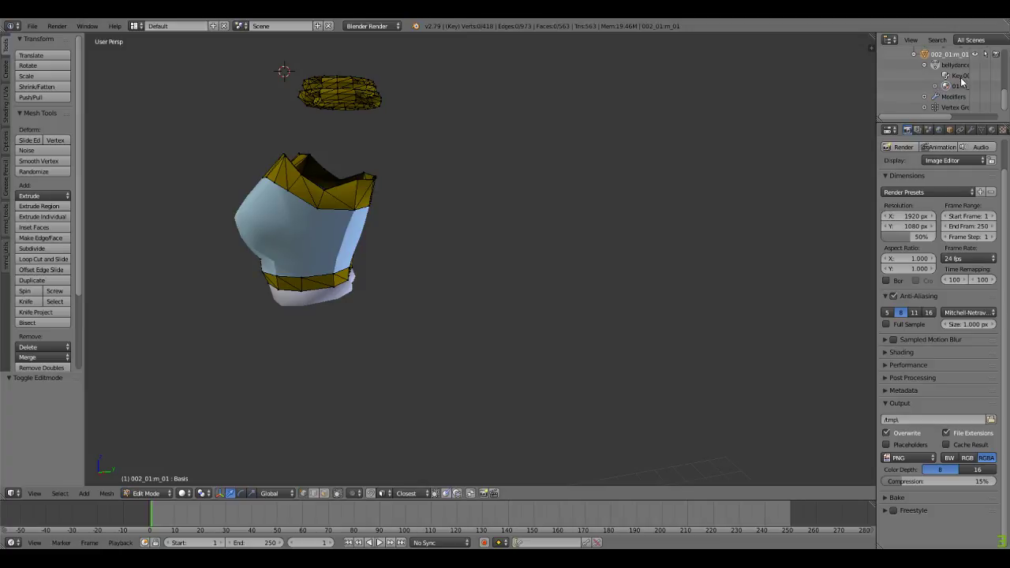
click(935, 88)
click(945, 97)
drag(932, 118, 966, 123)
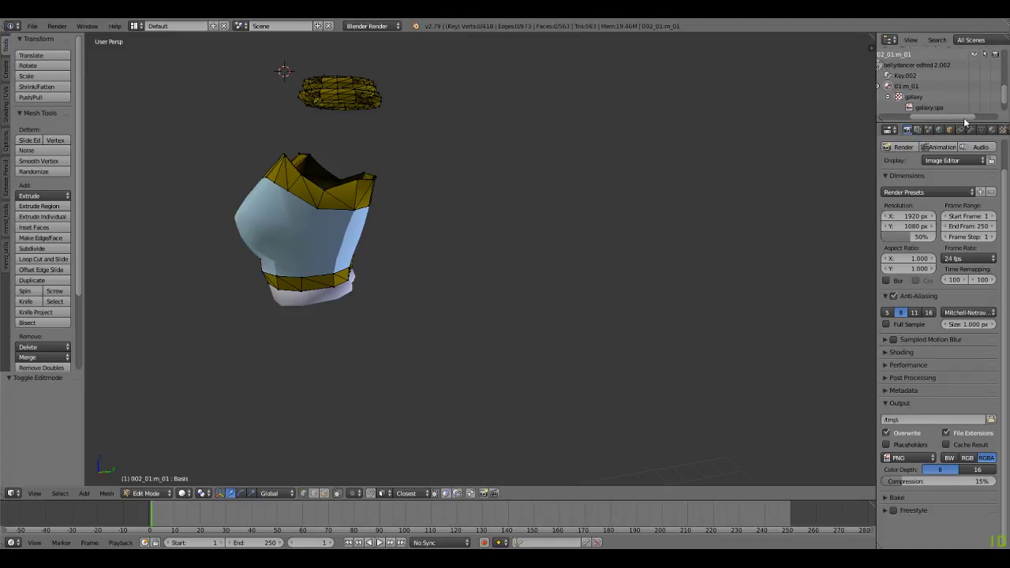
scroll(934, 107, down, 2)
scroll(925, 110, up, 1)
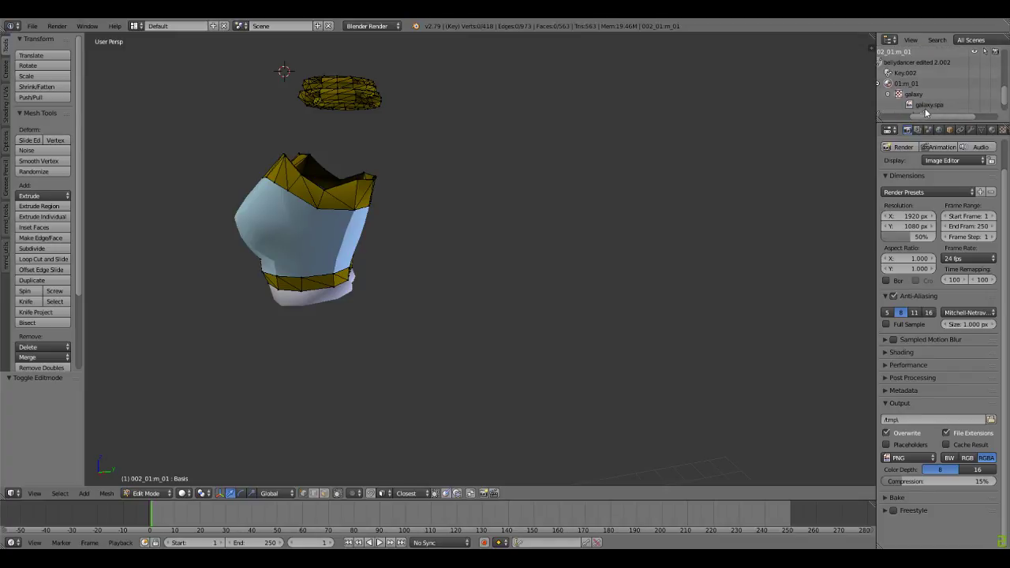
right_click(938, 108)
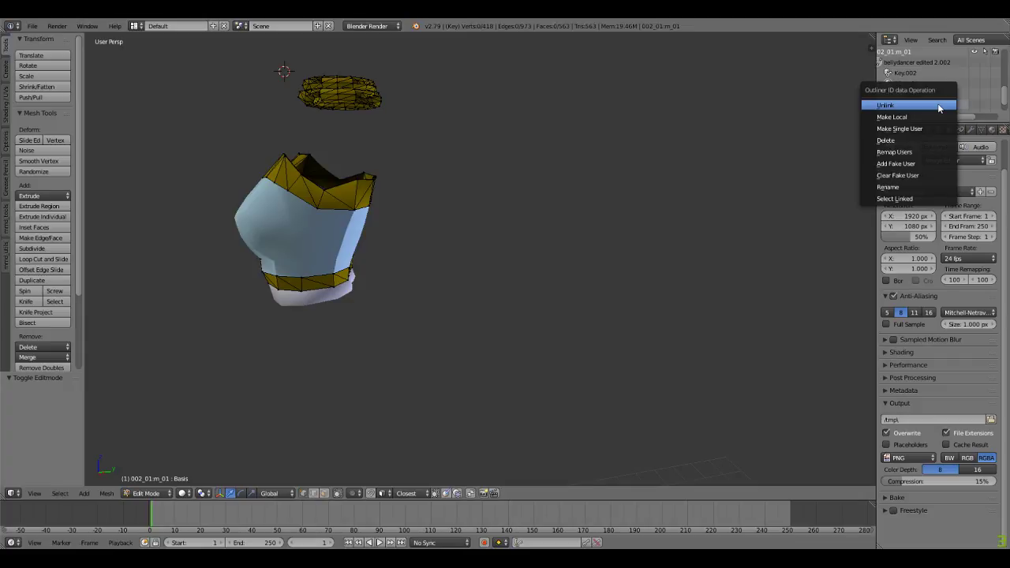
click(792, 167)
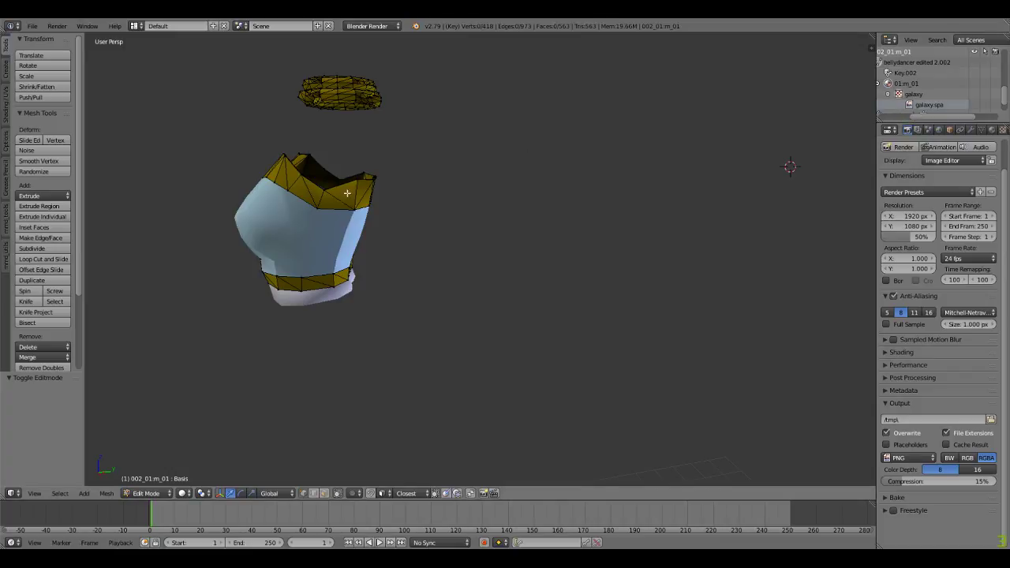
Step: Try selecting single vertices on the choker, switching the 002_01 mesh out of and back into Edit Mode in between
right_click(333, 105)
right_click(341, 91)
click(461, 128)
drag(939, 116, 912, 117)
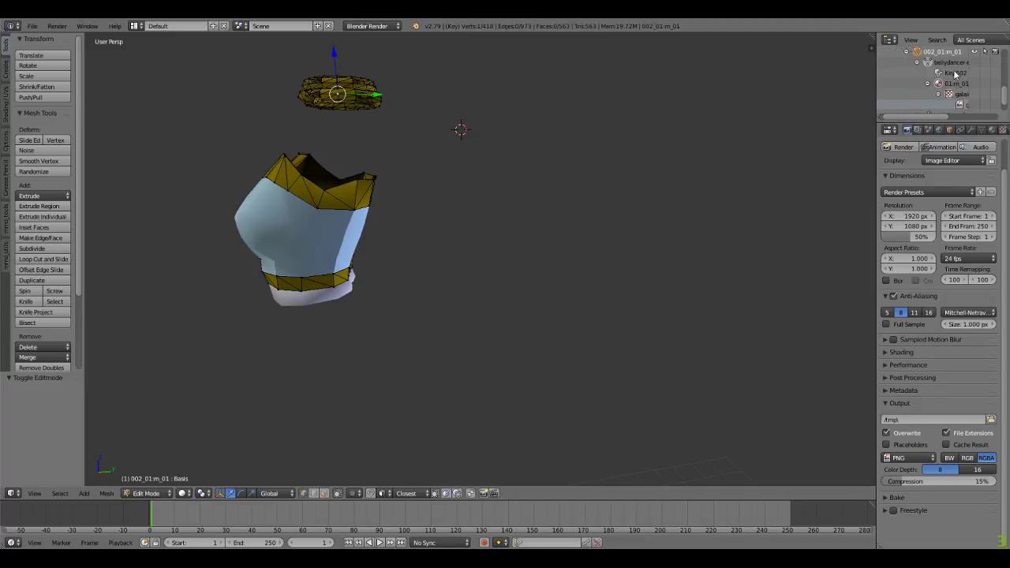
click(954, 63)
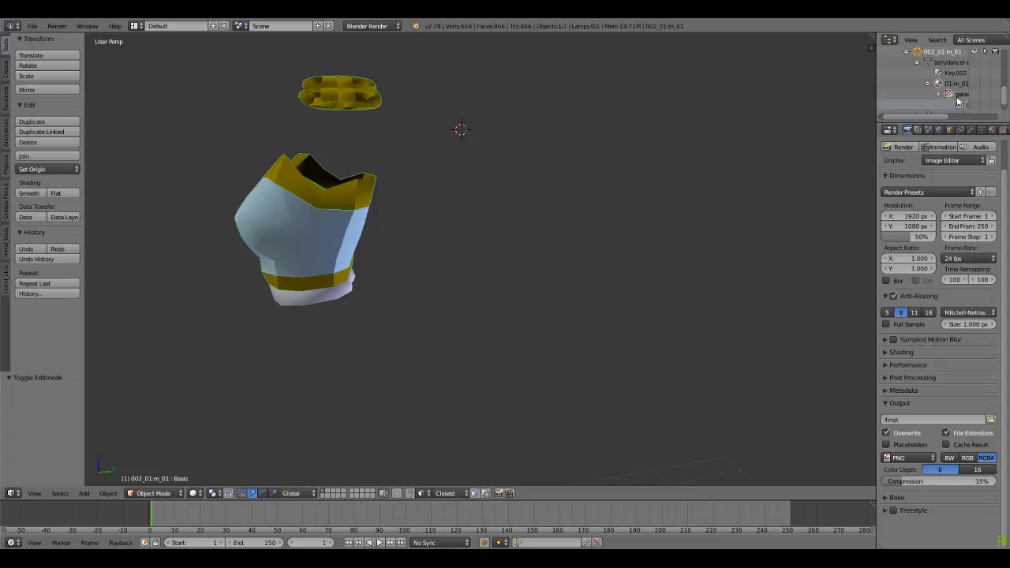
click(947, 69)
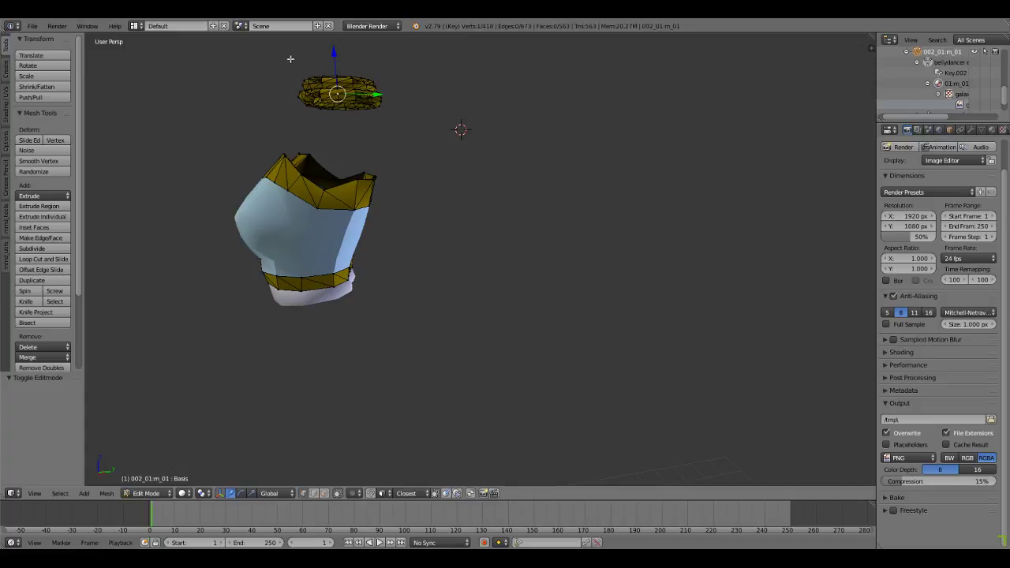
click(337, 80)
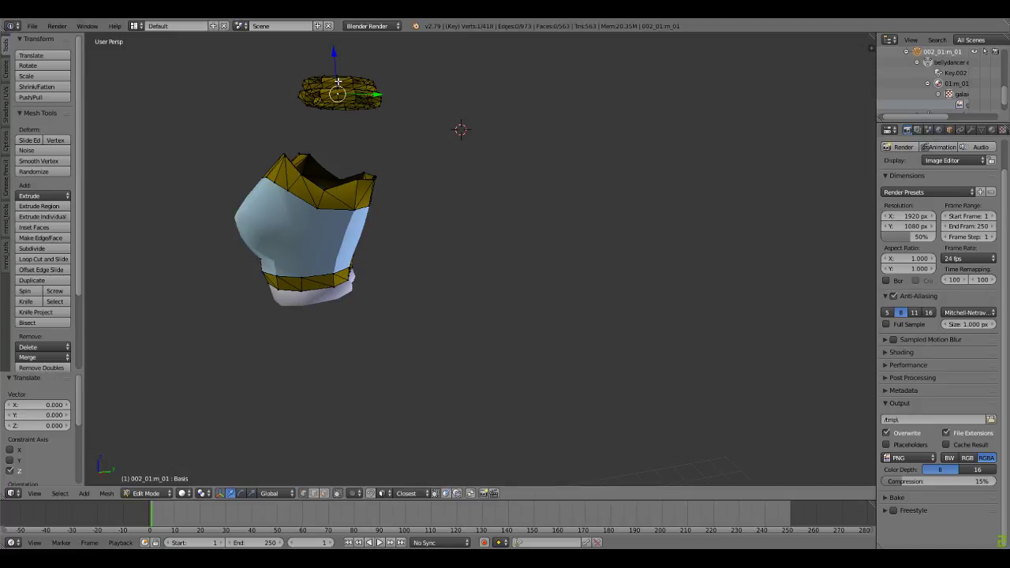
right_click(340, 81)
right_click(361, 79)
right_click(355, 89)
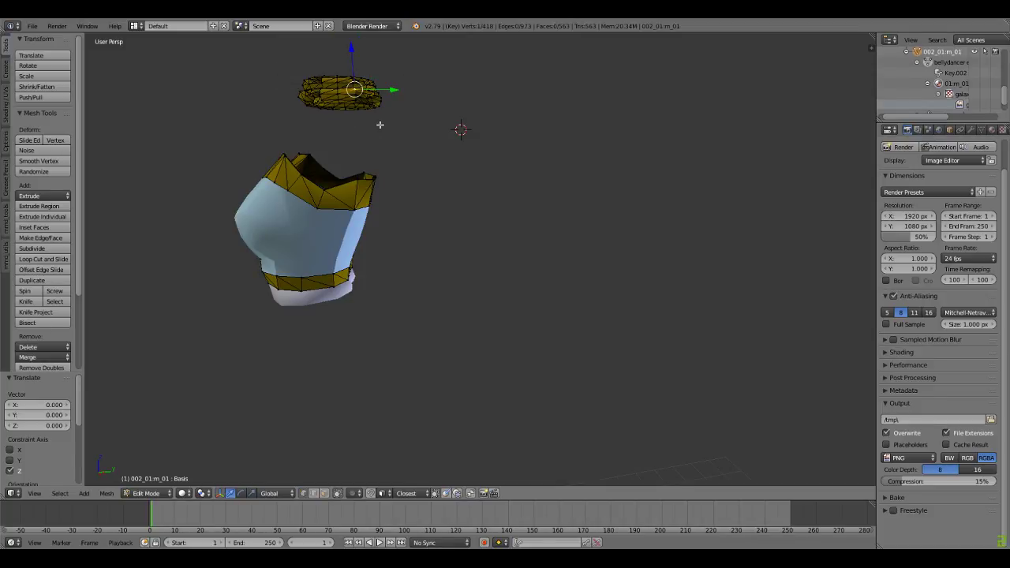
Step: Lasso-select the choker above the top from several viewing angles and delete the selected faces
mouse_move(282, 69)
ctrl+mouse_down()
mouse_move(394, 119)
mouse_move(395, 63)
ctrl+mouse_up()
middle_drag(248, 103, 308, 97)
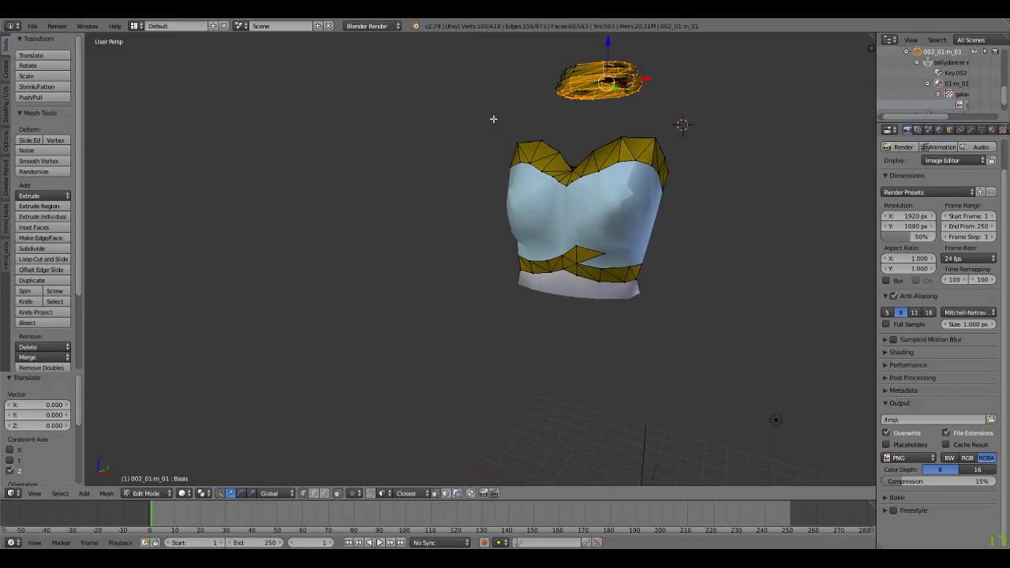
mouse_move(613, 110)
ctrl+mouse_down()
mouse_move(536, 58)
mouse_move(646, 34)
ctrl+mouse_up()
mouse_move(478, 98)
middle_down()
mouse_move(606, 97)
mouse_move(622, 106)
mouse_move(625, 123)
middle_up()
scroll(606, 97, down, 4)
mouse_move(605, 108)
ctrl+mouse_down()
mouse_move(575, 108)
mouse_move(553, 75)
mouse_move(643, 58)
ctrl+mouse_up()
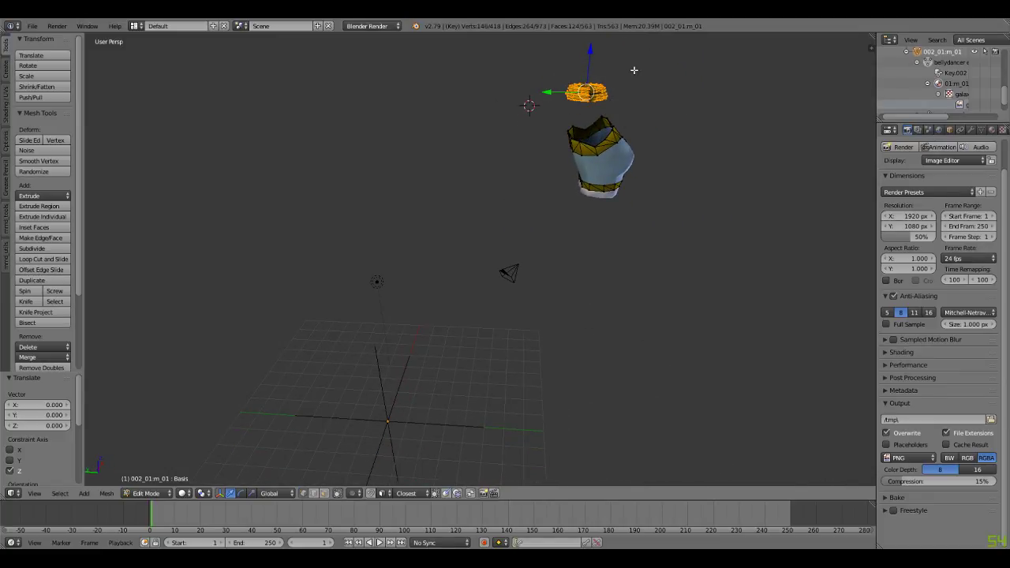
middle_drag(634, 71, 719, 122)
scroll(719, 123, up, 2)
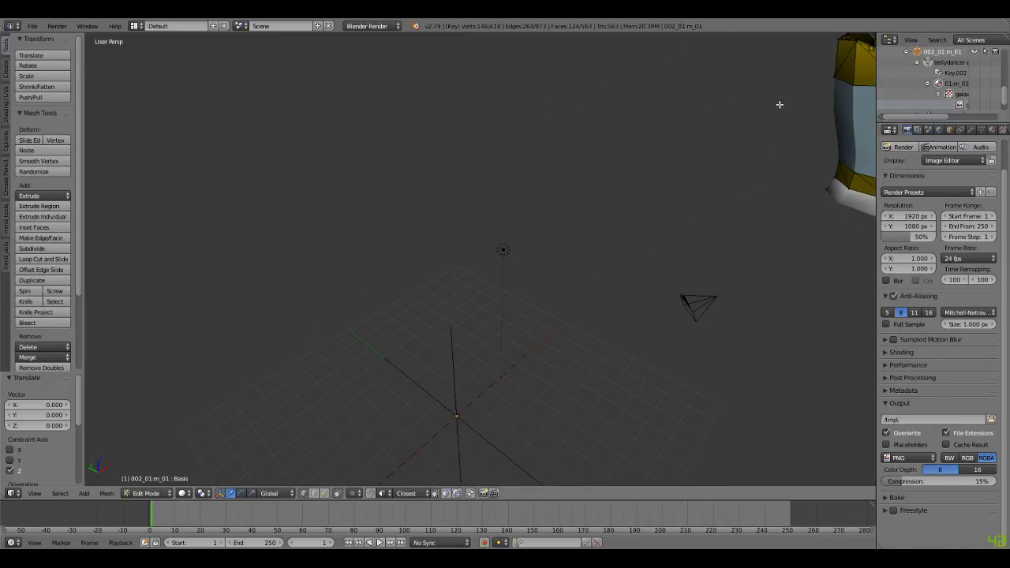
ctrl+scroll(780, 104, down, 1)
ctrl+scroll(780, 104, up, 8)
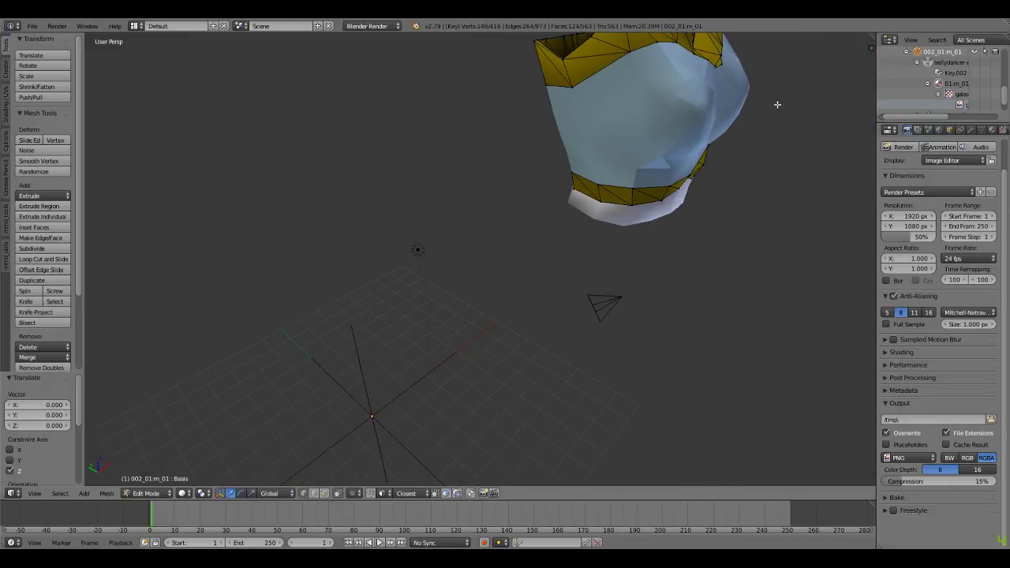
shift+scroll(750, 94, up, 5)
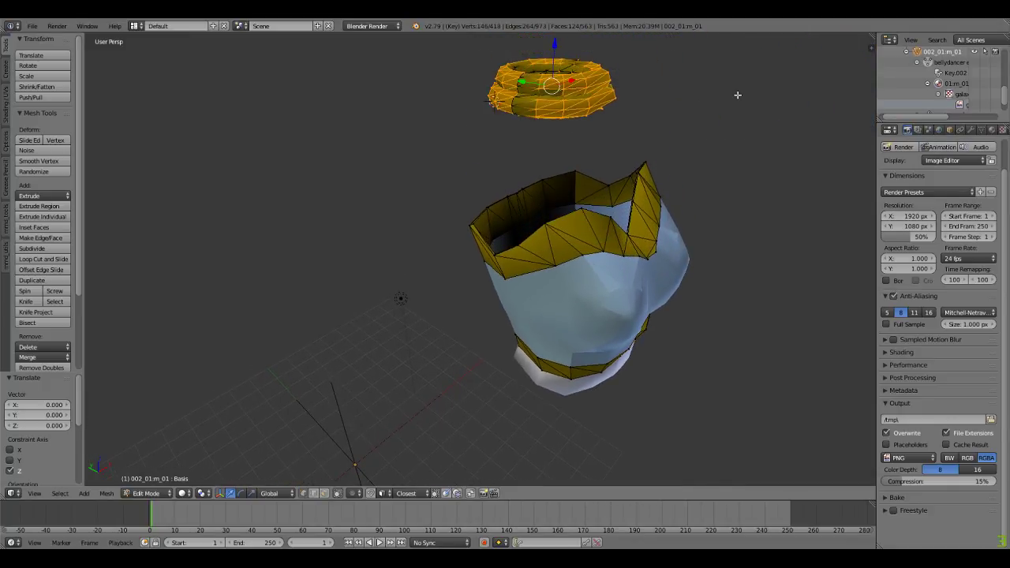
drag(626, 161, 462, 34)
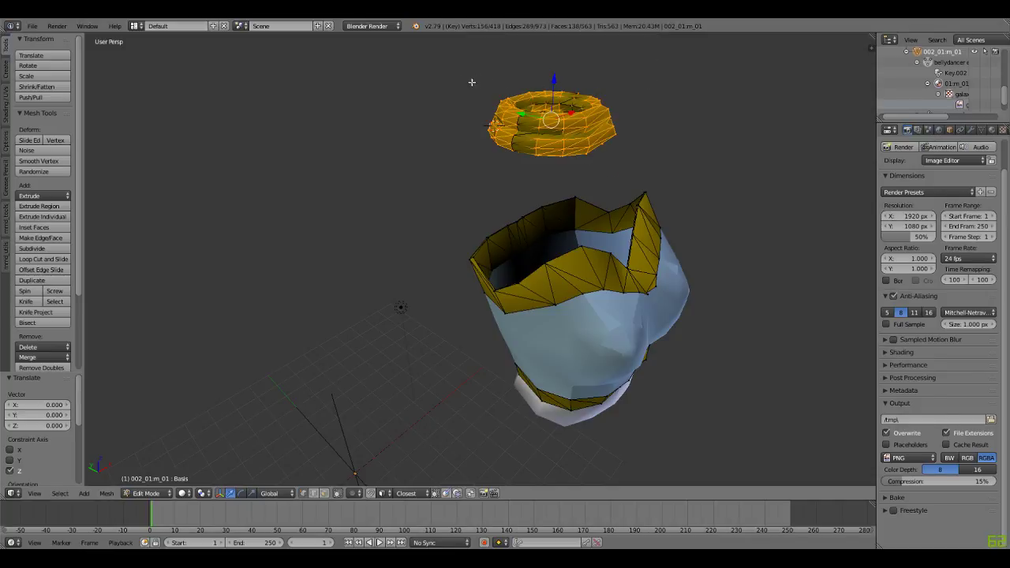
mouse_move(604, 75)
ctrl+mouse_down()
mouse_move(429, 113)
mouse_move(623, 153)
mouse_move(675, 122)
ctrl+mouse_up()
key(x)
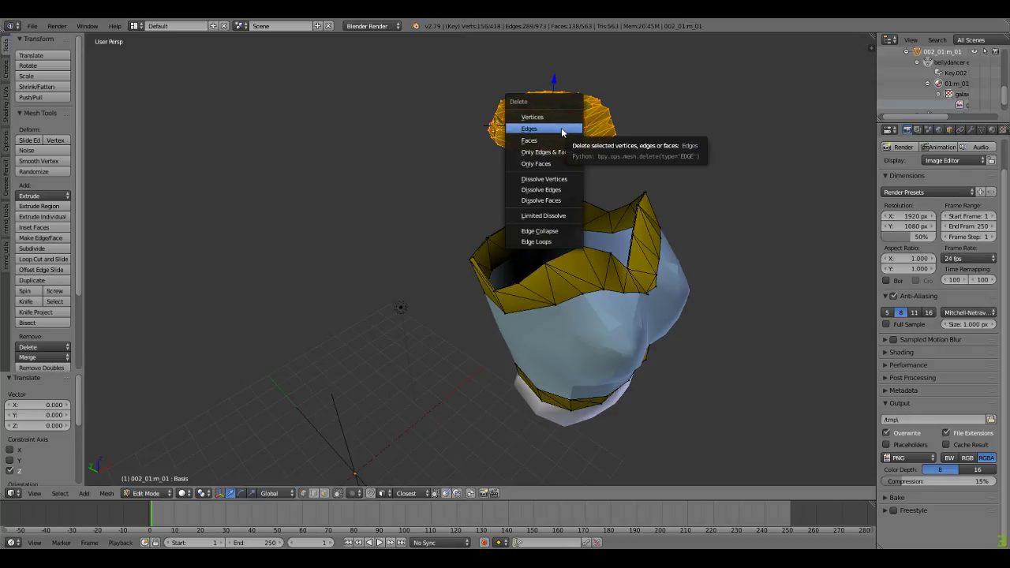
click(562, 140)
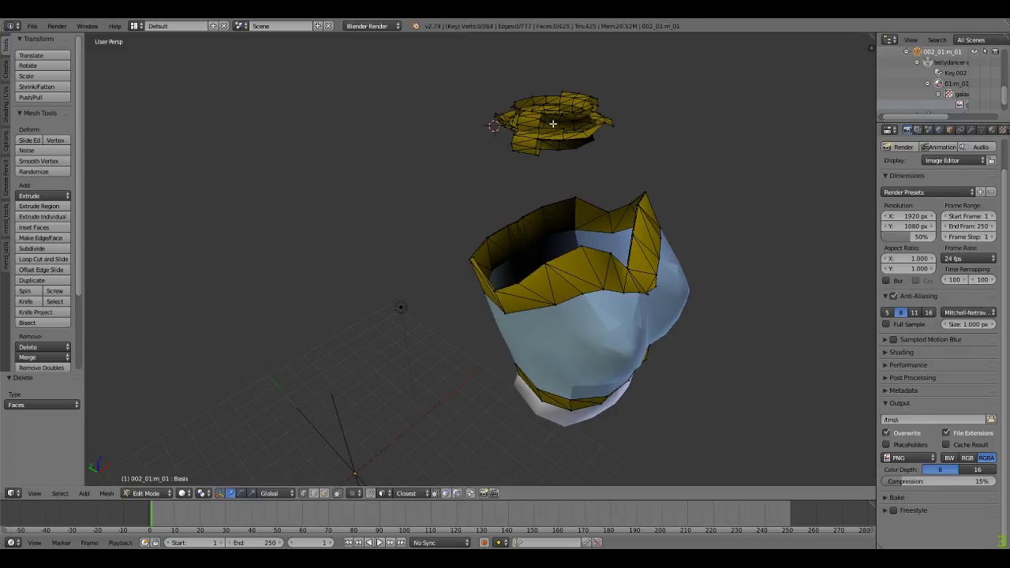
Step: Lasso-select the choker geometry left after the first deletion and delete its selected faces
key(x)
click(547, 112)
key(x)
click(541, 104)
mouse_move(500, 86)
ctrl+mouse_down()
mouse_move(442, 140)
mouse_move(685, 132)
mouse_move(513, 77)
mouse_move(600, 117)
ctrl+mouse_up()
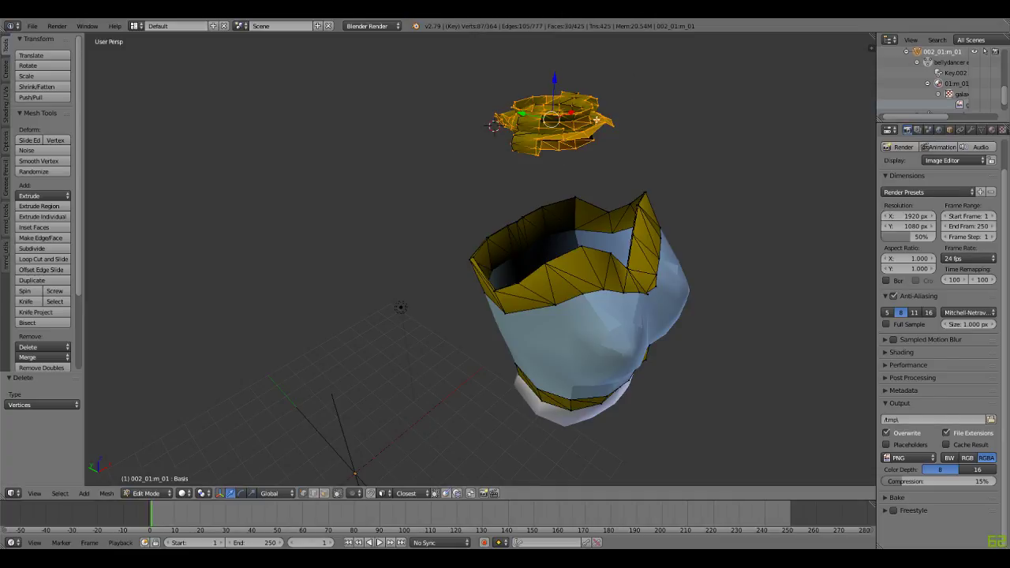
key(x)
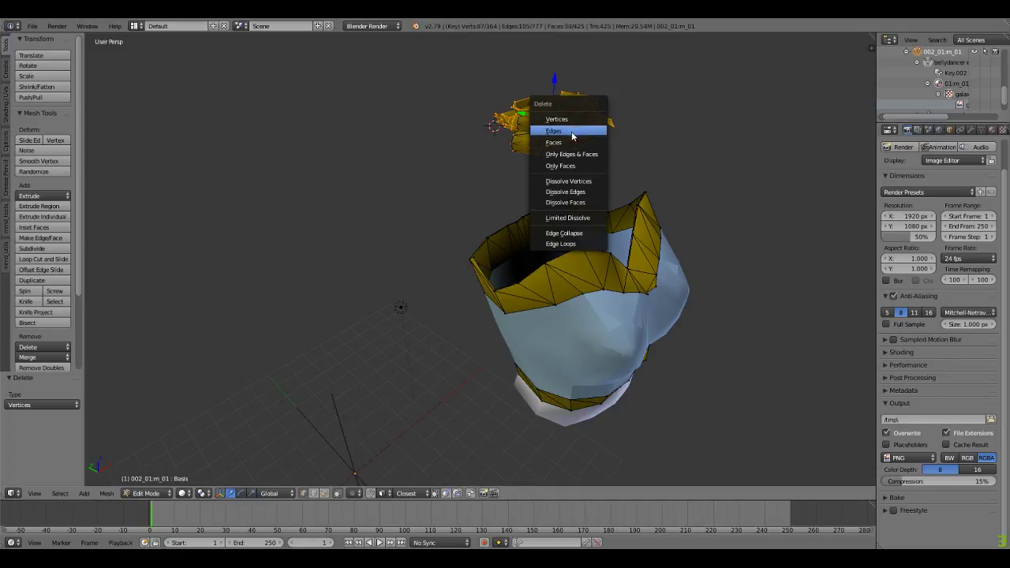
click(566, 143)
Step: Delete more choker faces with two further rounds of lasso selection from the same view
mouse_move(485, 75)
ctrl+mouse_down()
mouse_move(616, 140)
mouse_move(633, 89)
ctrl+mouse_up()
key(x)
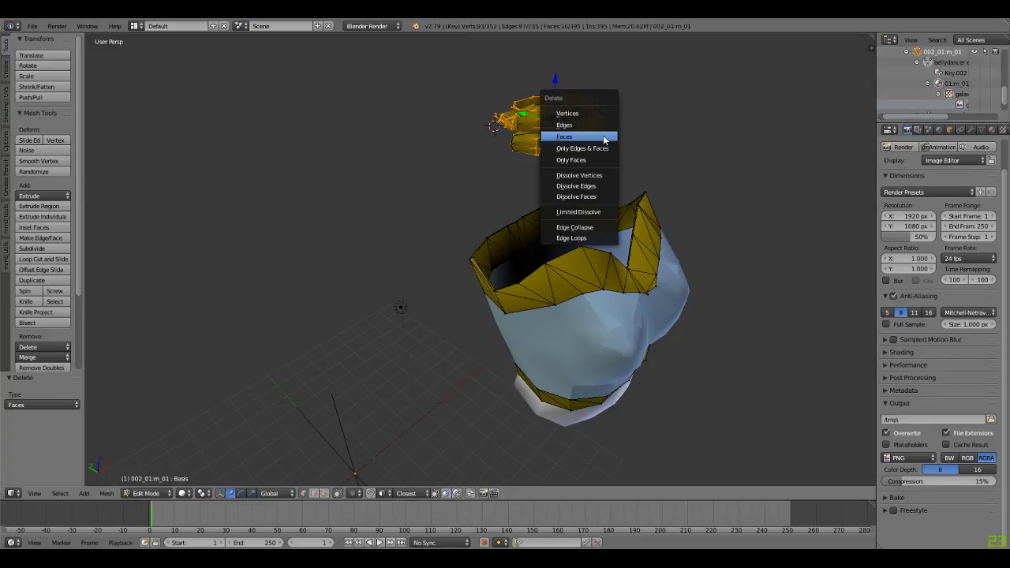
click(588, 136)
mouse_move(472, 84)
ctrl+mouse_down()
mouse_move(480, 174)
mouse_move(605, 68)
mouse_move(570, 73)
ctrl+mouse_up()
key(x)
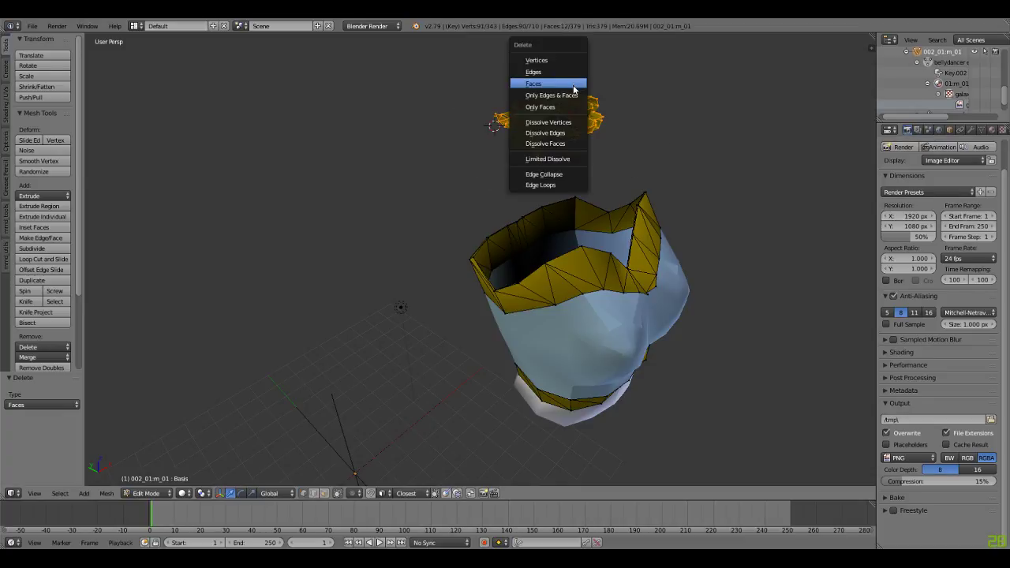
click(574, 87)
Step: Try to delete the leftover choker faces by repeatedly lassoing the fragments without changing the view
mouse_move(468, 102)
ctrl+mouse_down()
mouse_move(647, 95)
mouse_move(604, 84)
ctrl+mouse_up()
key(x)
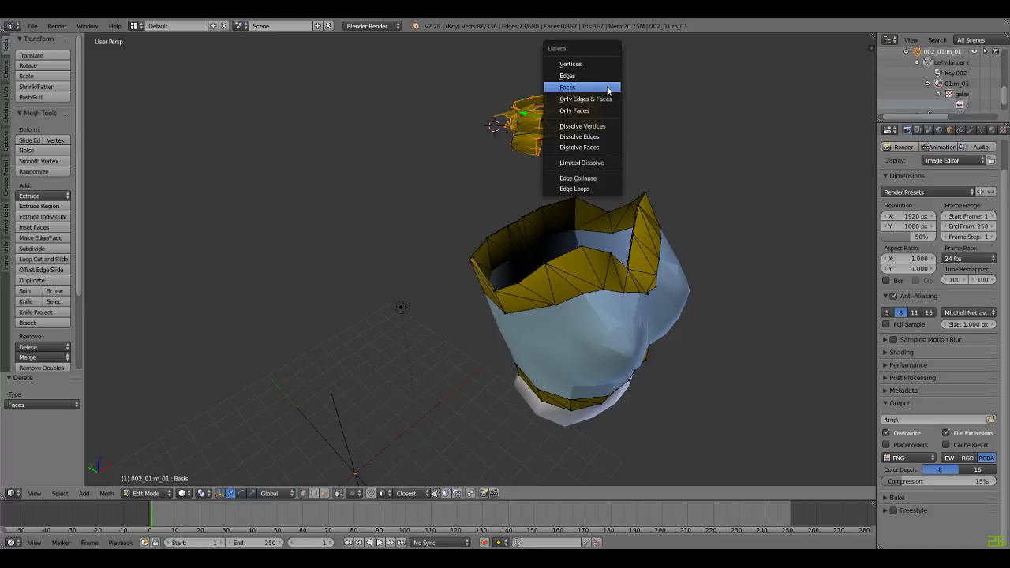
click(608, 84)
mouse_move(476, 86)
ctrl+mouse_down()
mouse_move(624, 167)
mouse_move(591, 45)
mouse_move(582, 51)
ctrl+mouse_up()
key(x)
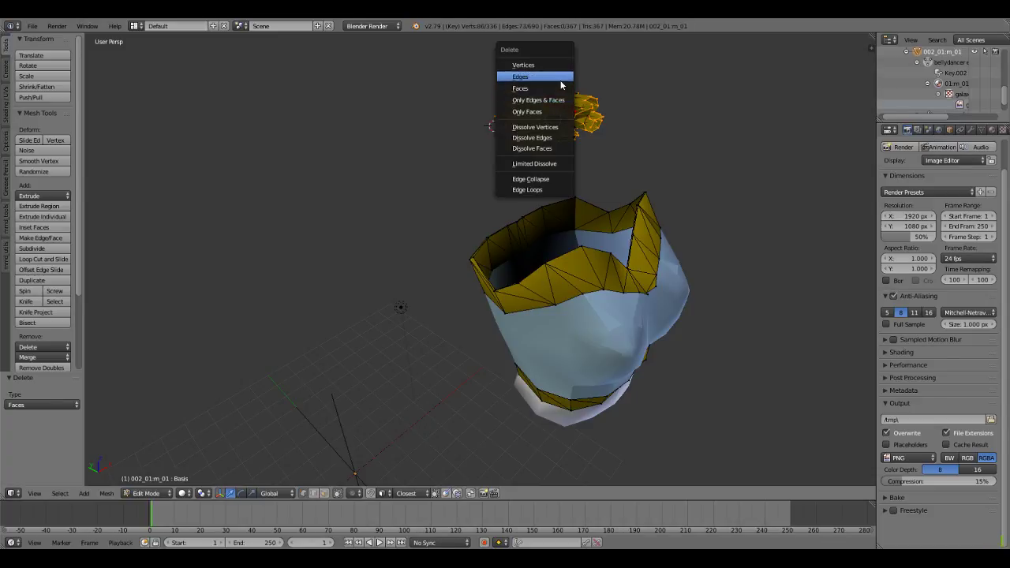
click(559, 86)
mouse_move(476, 95)
ctrl+mouse_down()
mouse_move(638, 104)
mouse_move(614, 74)
ctrl+mouse_up()
key(x)
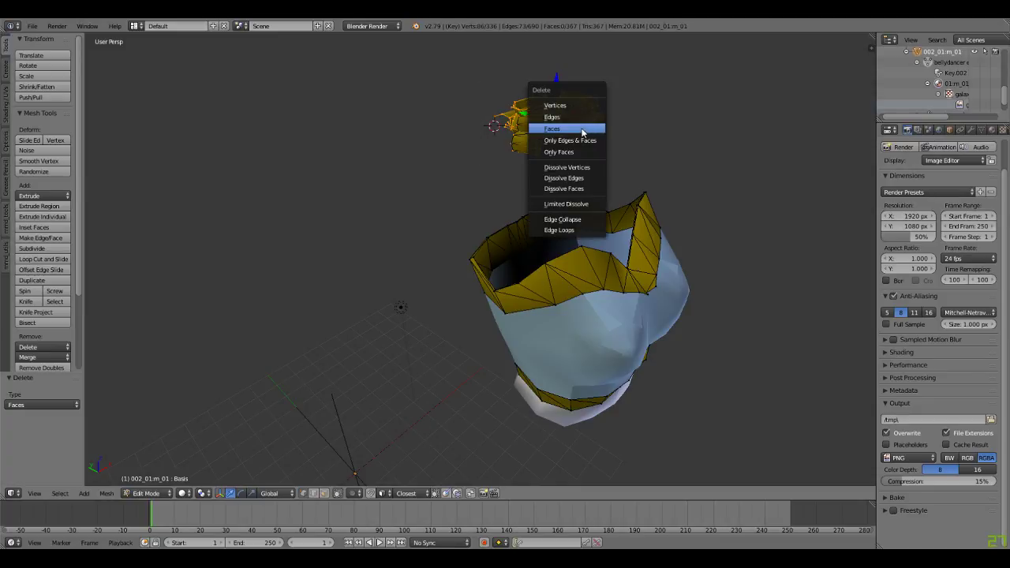
click(570, 128)
mouse_move(590, 72)
ctrl+mouse_down()
mouse_move(498, 154)
mouse_move(614, 144)
mouse_move(632, 108)
ctrl+mouse_up()
key(x)
click(573, 128)
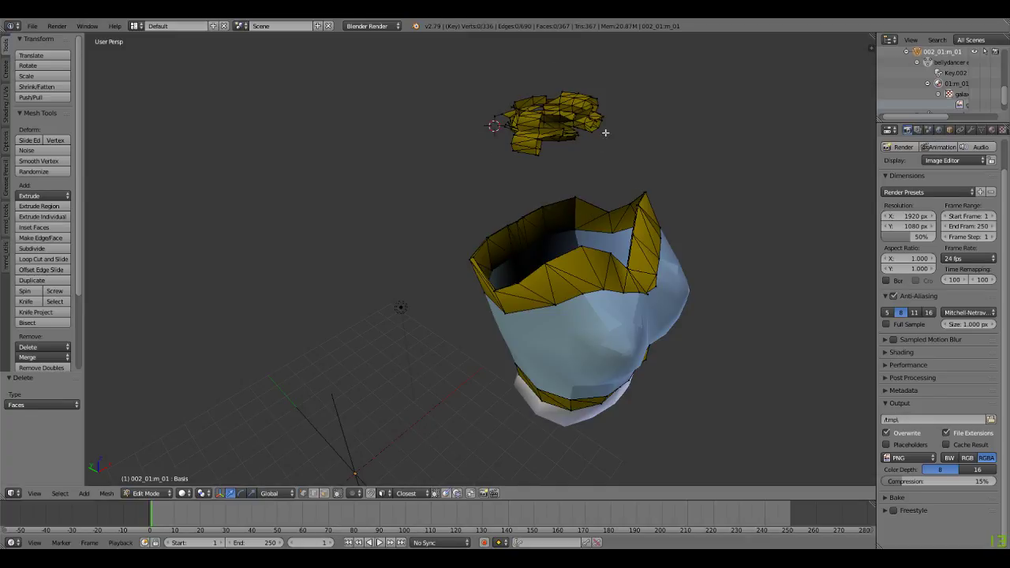
Step: Lasso-select the choker fragments from the side and back of the top and delete the selected faces
middle_drag(622, 128, 577, 150)
mouse_move(587, 147)
ctrl+mouse_down()
mouse_move(395, 102)
mouse_move(587, 87)
mouse_move(588, 145)
ctrl+mouse_up()
middle_drag(605, 135, 519, 135)
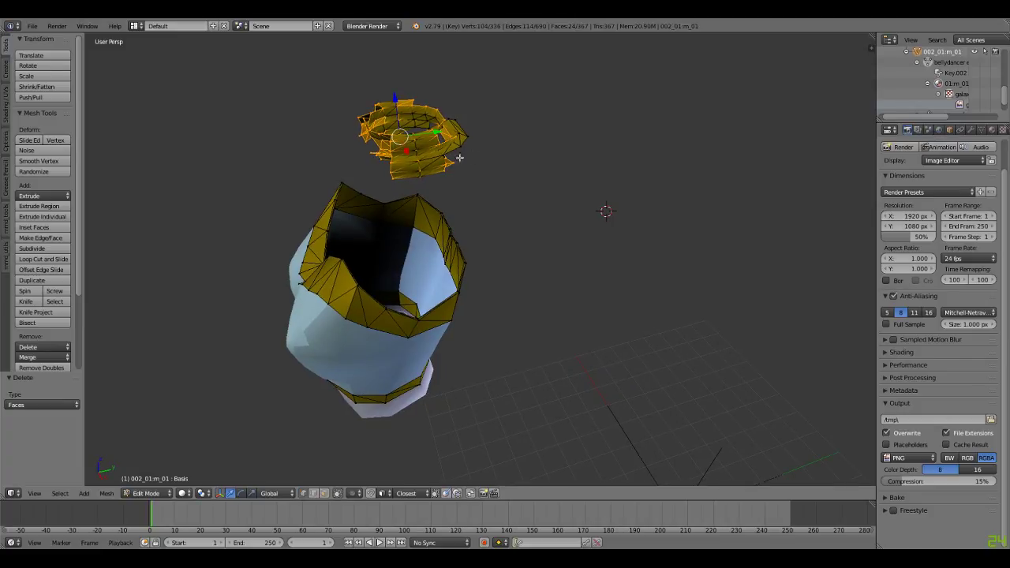
mouse_move(447, 183)
ctrl+mouse_down()
mouse_move(367, 150)
mouse_move(460, 38)
mouse_move(519, 53)
ctrl+mouse_up()
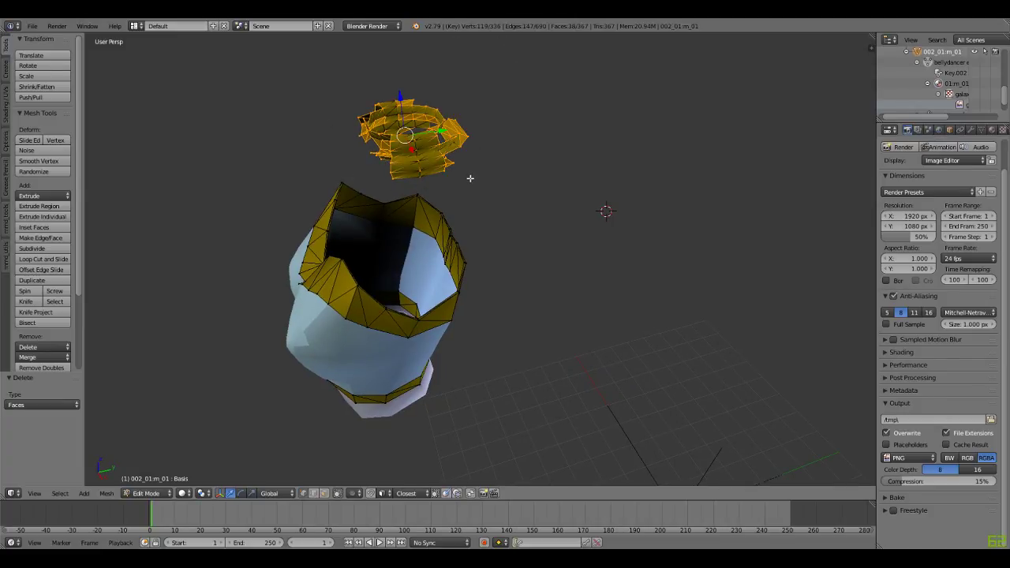
mouse_move(468, 180)
ctrl+mouse_down()
mouse_move(385, 184)
mouse_move(402, 60)
mouse_move(493, 83)
mouse_move(493, 98)
ctrl+mouse_up()
middle_drag(498, 137, 467, 135)
mouse_move(425, 167)
ctrl+mouse_down()
mouse_move(376, 168)
mouse_move(474, 143)
ctrl+mouse_up()
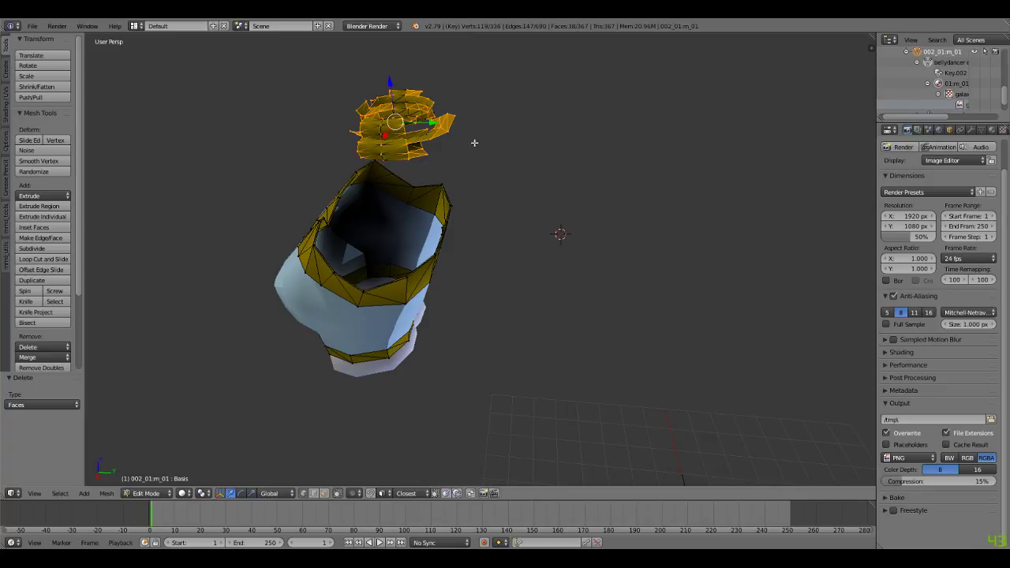
mouse_move(503, 106)
middle_down()
mouse_move(512, 95)
mouse_move(503, 102)
middle_up()
mouse_move(461, 150)
ctrl+mouse_down()
mouse_move(351, 98)
mouse_move(493, 63)
mouse_move(474, 139)
ctrl+mouse_up()
mouse_move(537, 102)
middle_down()
mouse_move(437, 120)
mouse_move(415, 111)
mouse_move(415, 94)
middle_up()
mouse_move(390, 127)
ctrl+mouse_down()
mouse_move(497, 133)
mouse_move(418, 57)
mouse_move(423, 83)
ctrl+mouse_up()
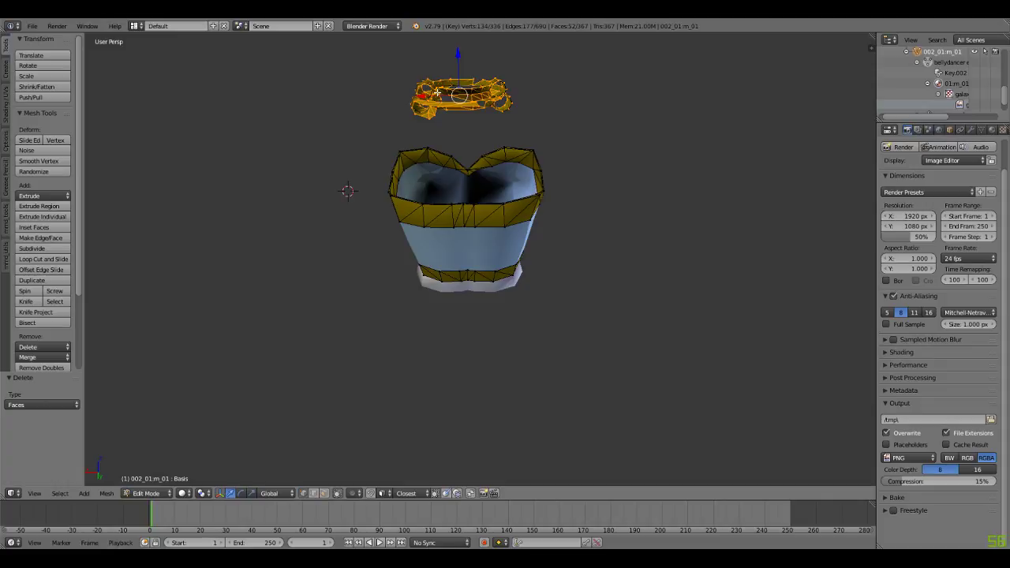
key(x)
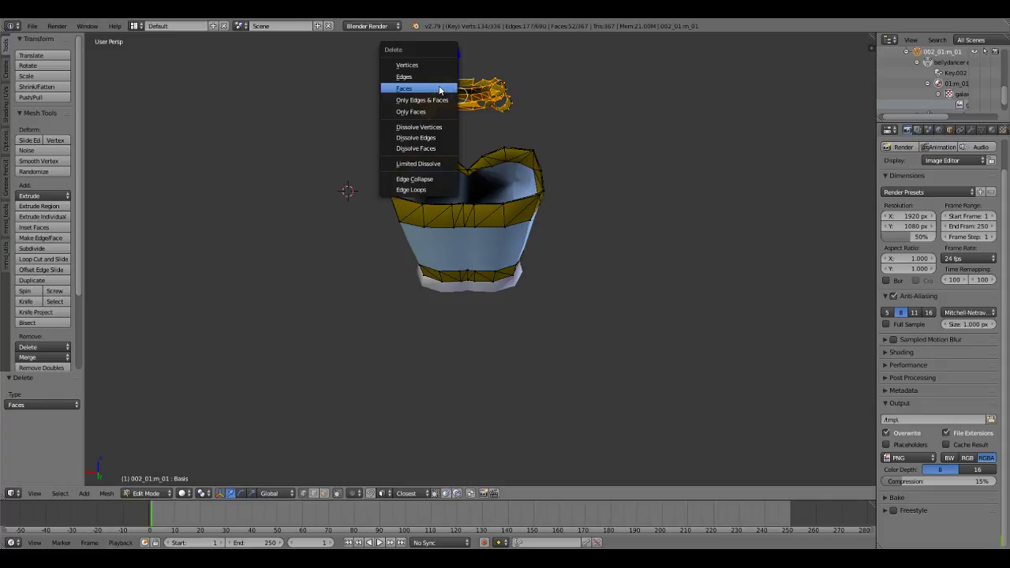
click(440, 89)
key(x)
click(434, 76)
key(x)
click(435, 65)
Step: Lasso-select the remaining choker fragments from the side and switch the 002_01 mesh to Object Mode
middle_drag(435, 65, 516, 110)
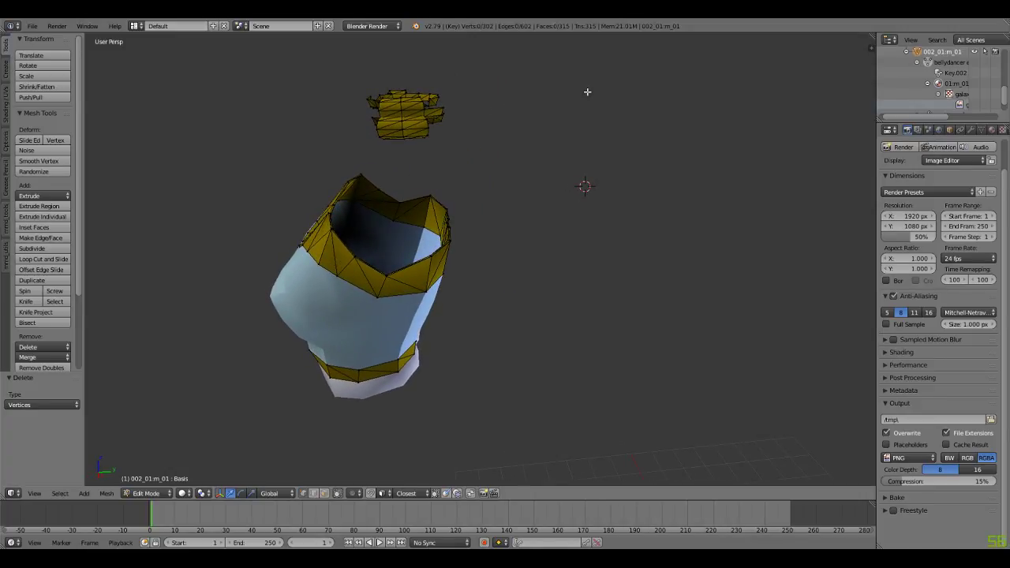
mouse_move(440, 147)
ctrl+mouse_down()
mouse_move(282, 135)
mouse_move(466, 58)
mouse_move(477, 72)
ctrl+mouse_up()
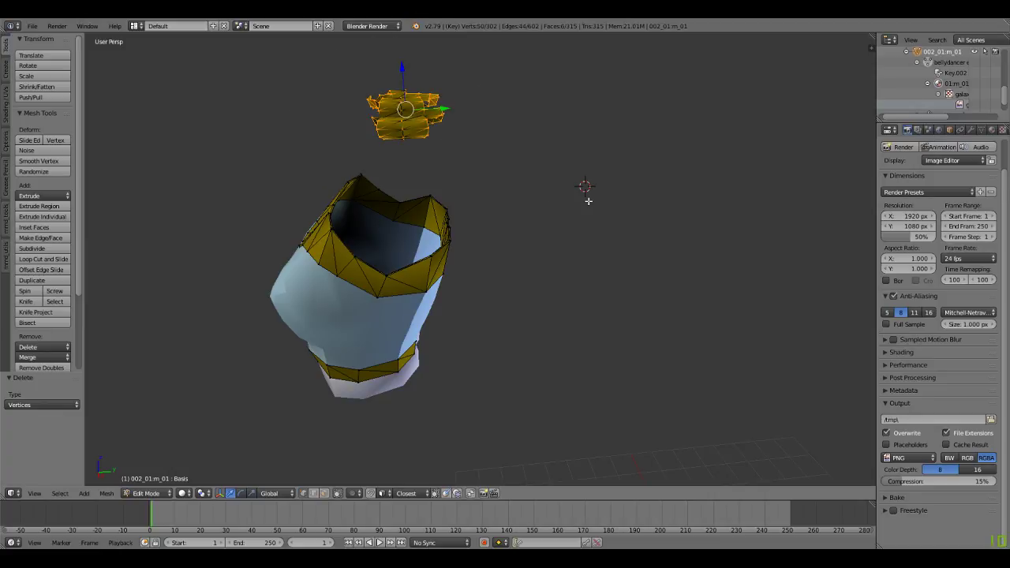
scroll(925, 79, up, 1)
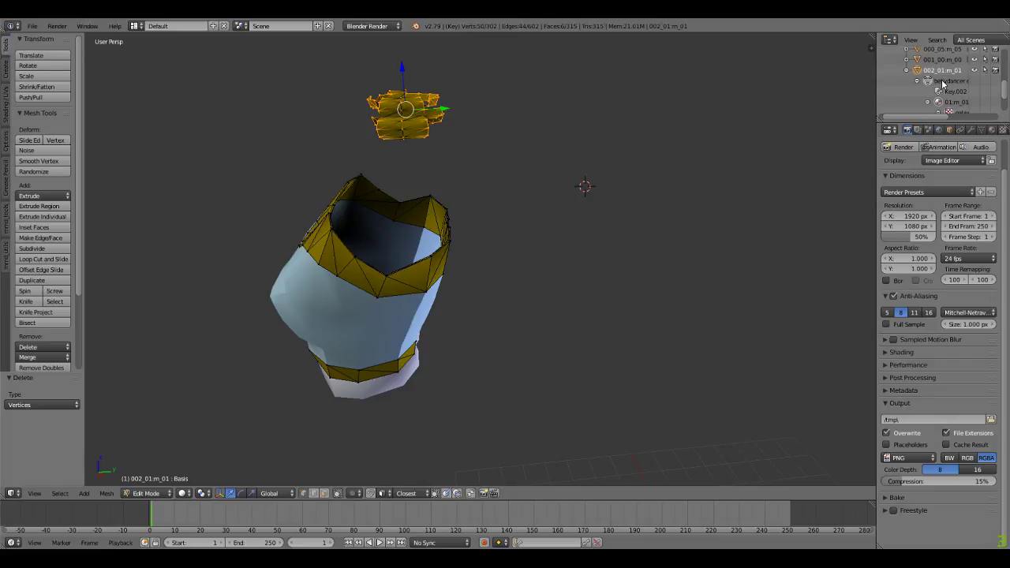
key(Tab)
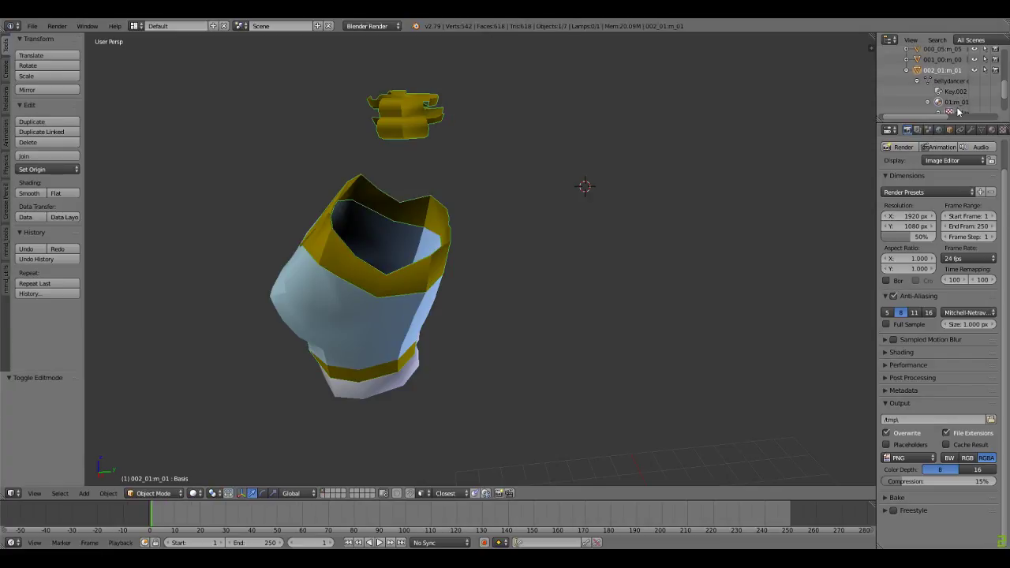
Step: Collapse and re-expand the 002_01 hierarchy in the Outliner and enter Edit Mode through its mesh data
scroll(958, 106, down, 1)
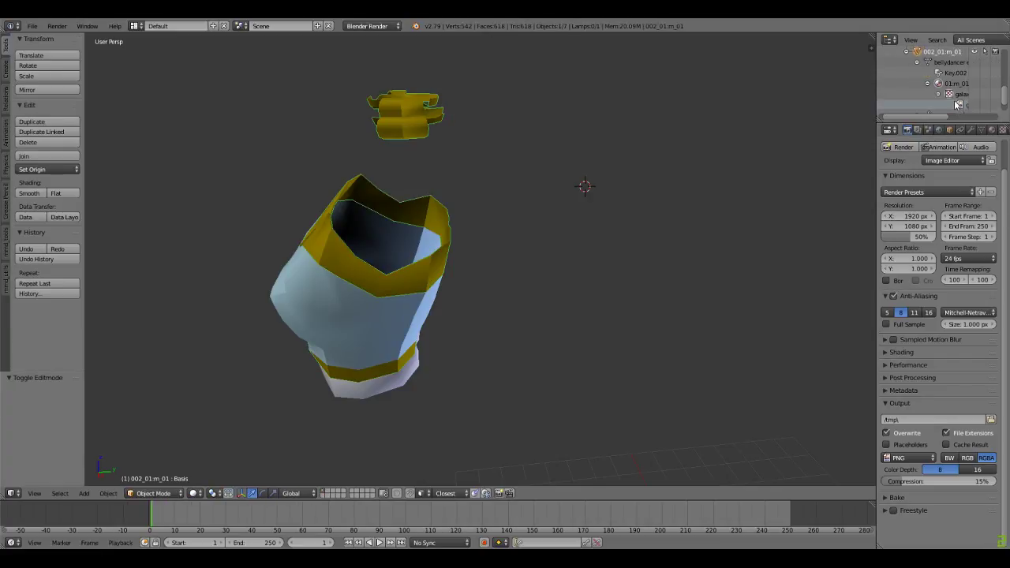
click(906, 52)
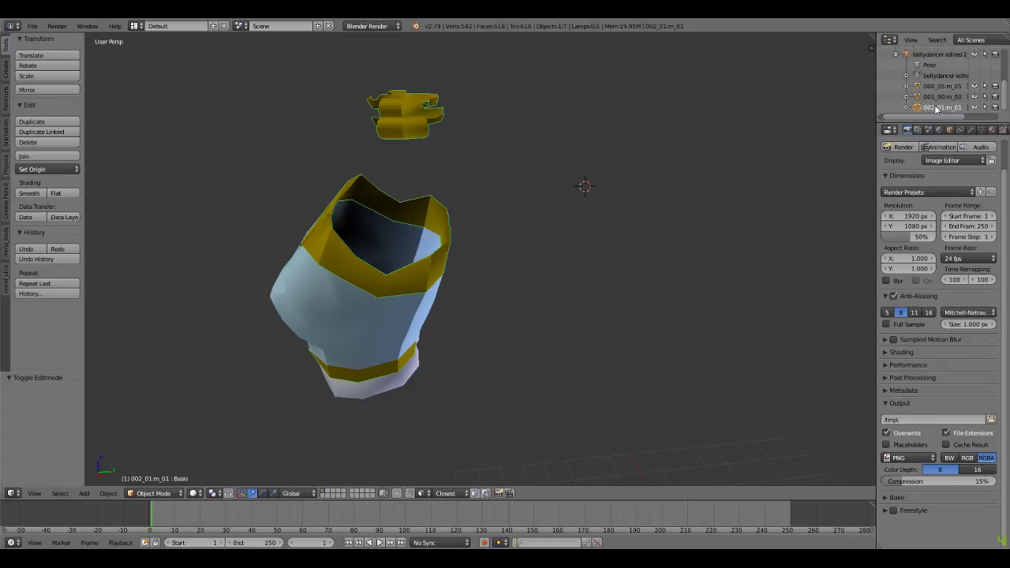
click(907, 107)
scroll(913, 109, down, 1)
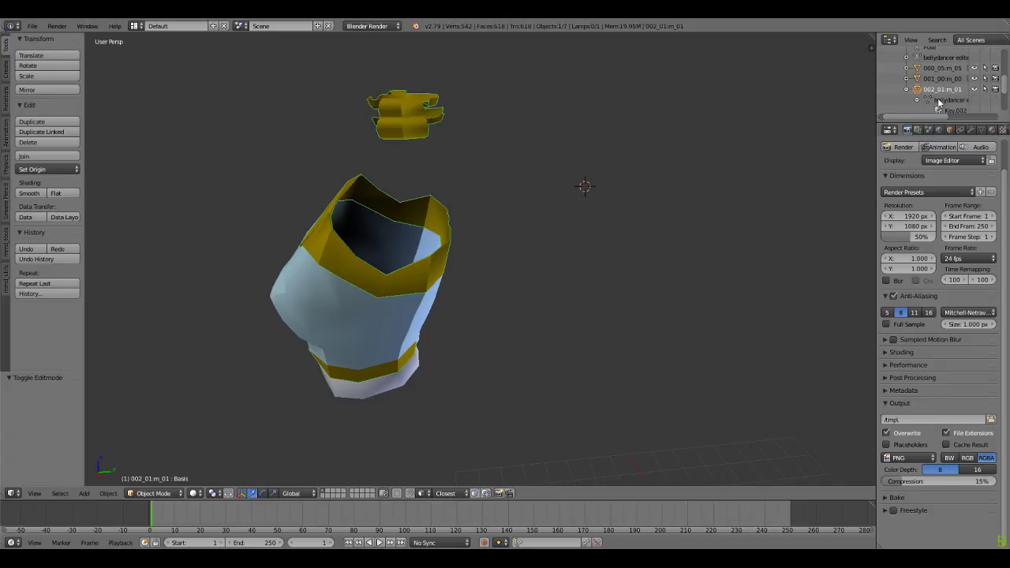
click(940, 102)
scroll(946, 107, down, 1)
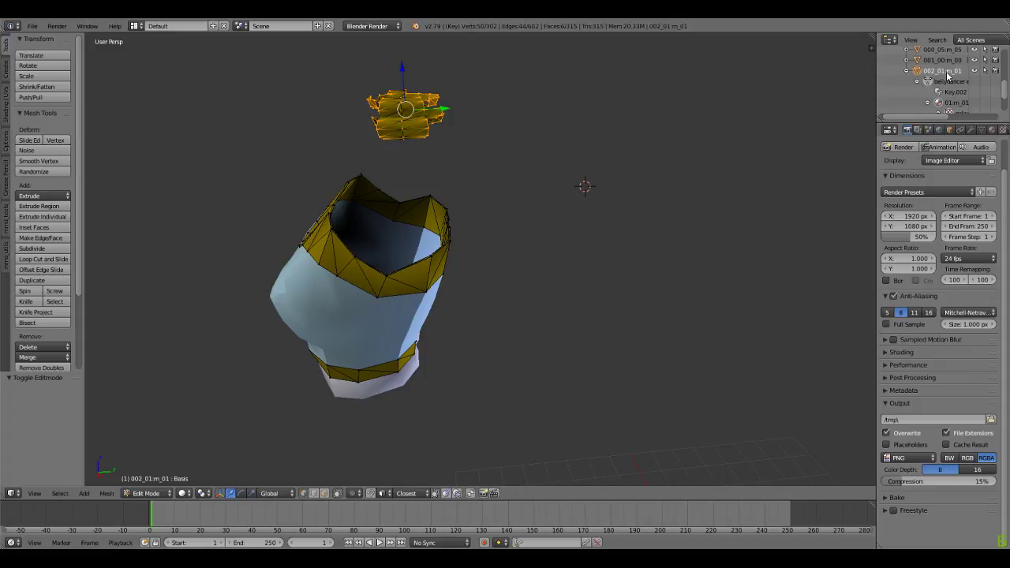
Step: Select 002_01 in the Outliner, delete its mesh data block and undo that deletion
right_click(947, 74)
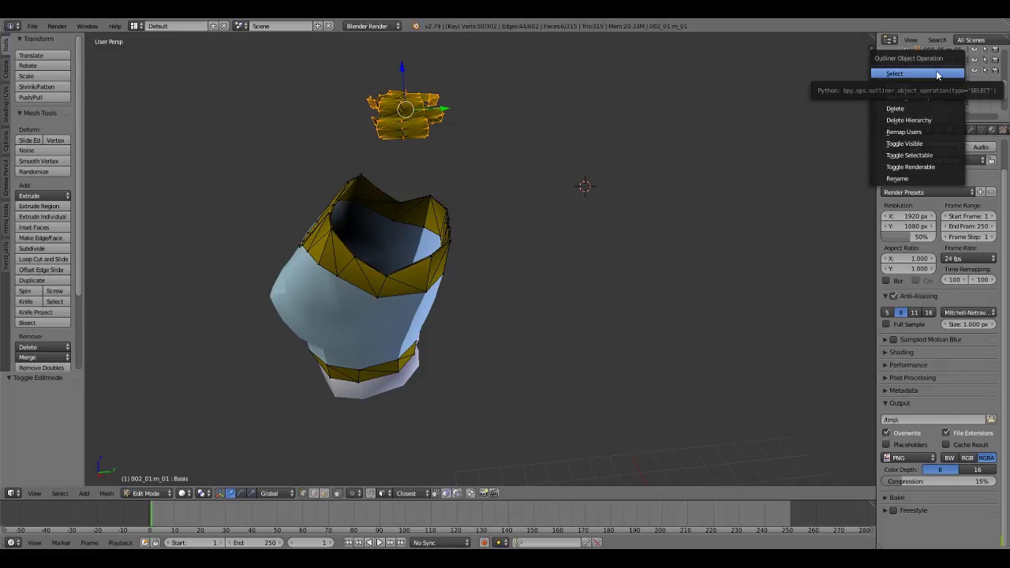
click(941, 72)
click(949, 83)
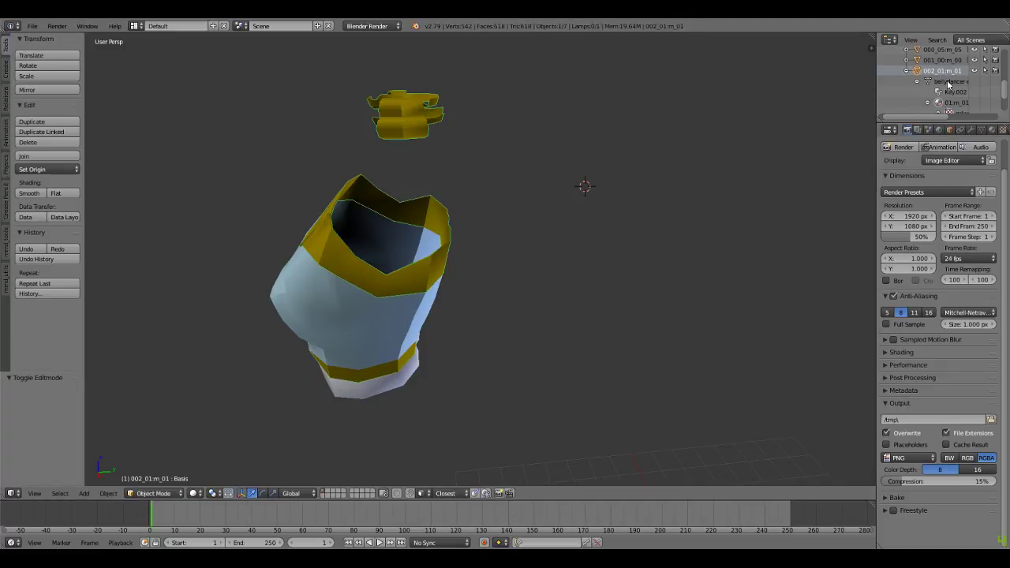
click(949, 83)
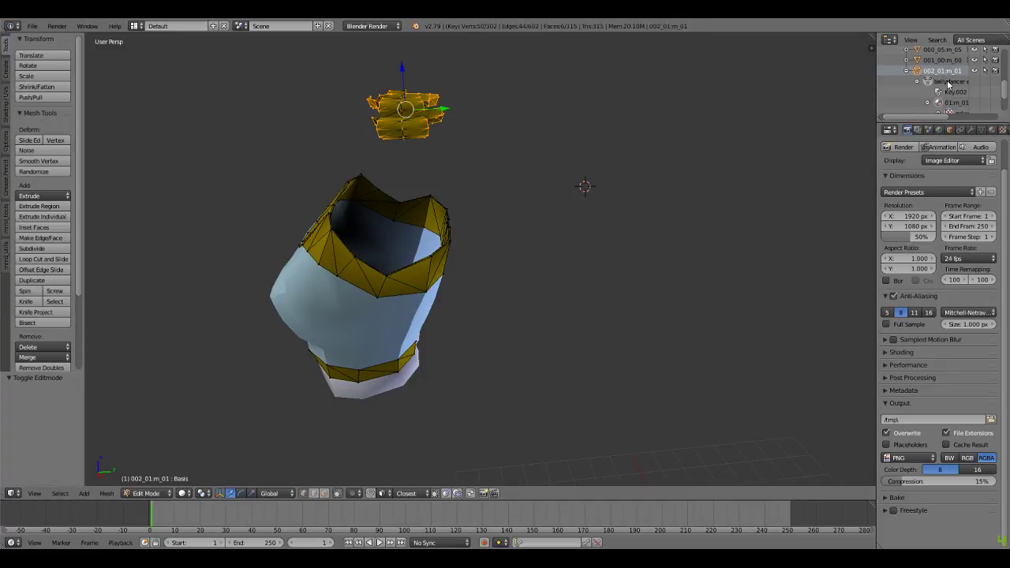
right_click(949, 83)
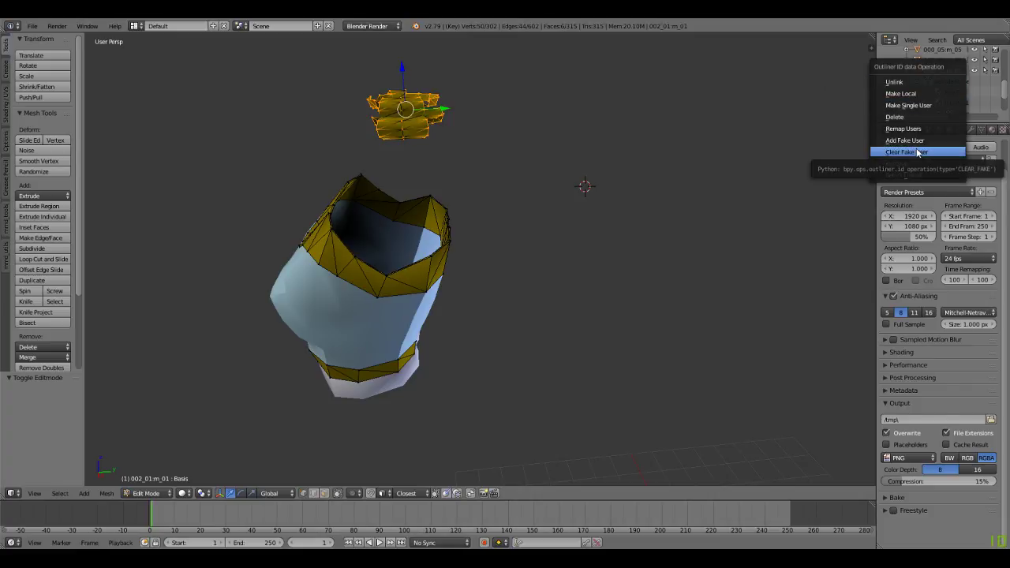
click(912, 119)
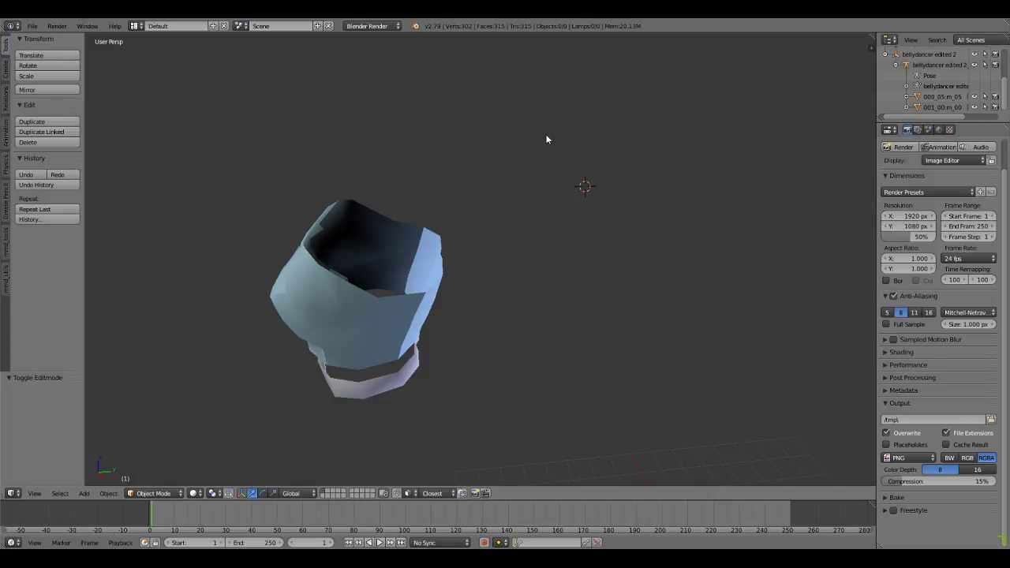
key(ctrl+z)
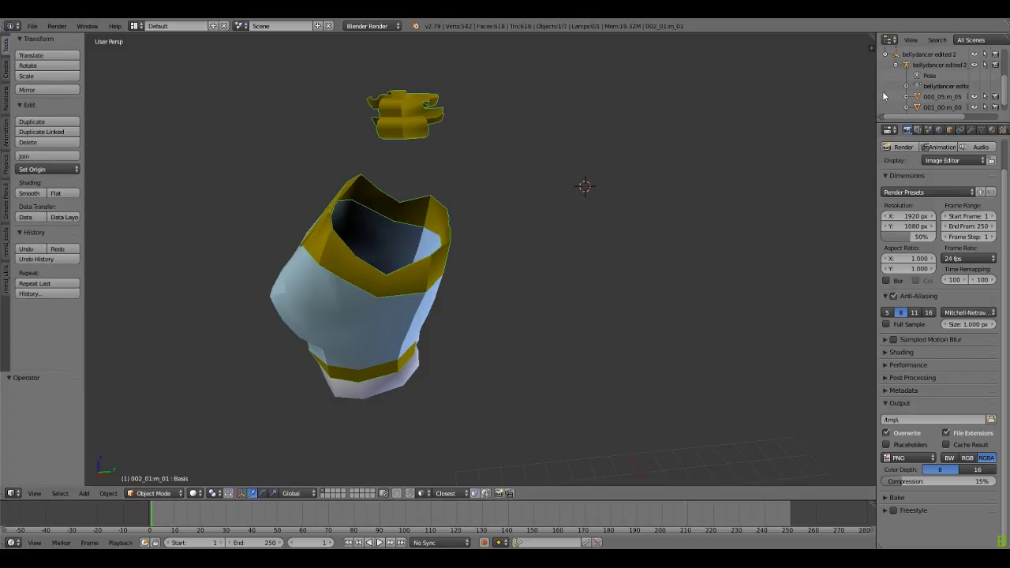
Step: Expand the 002_01 object in the Outliner and enter Edit Mode through its mesh data
scroll(939, 101, down, 1)
click(907, 107)
scroll(950, 107, down, 3)
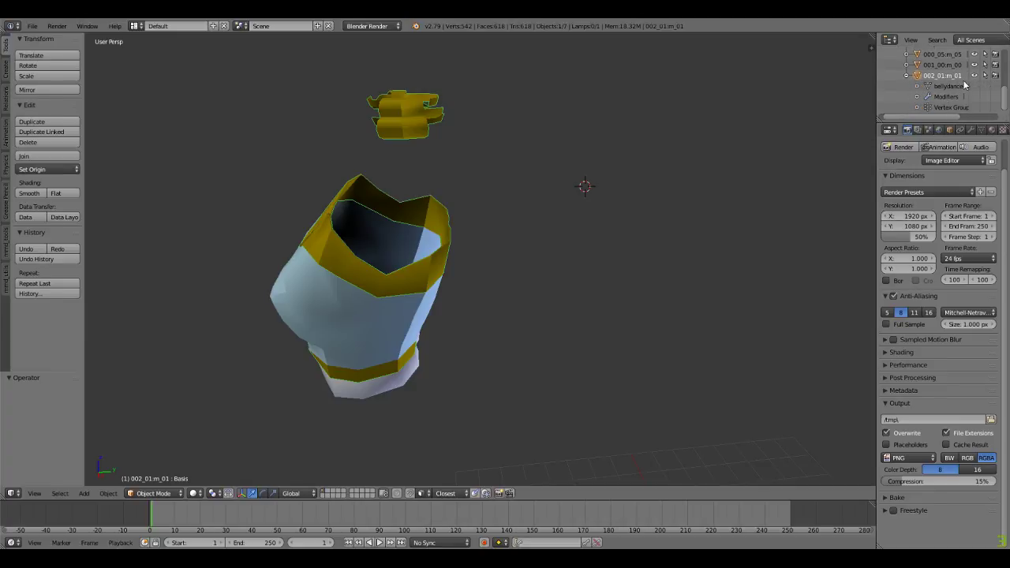
click(955, 87)
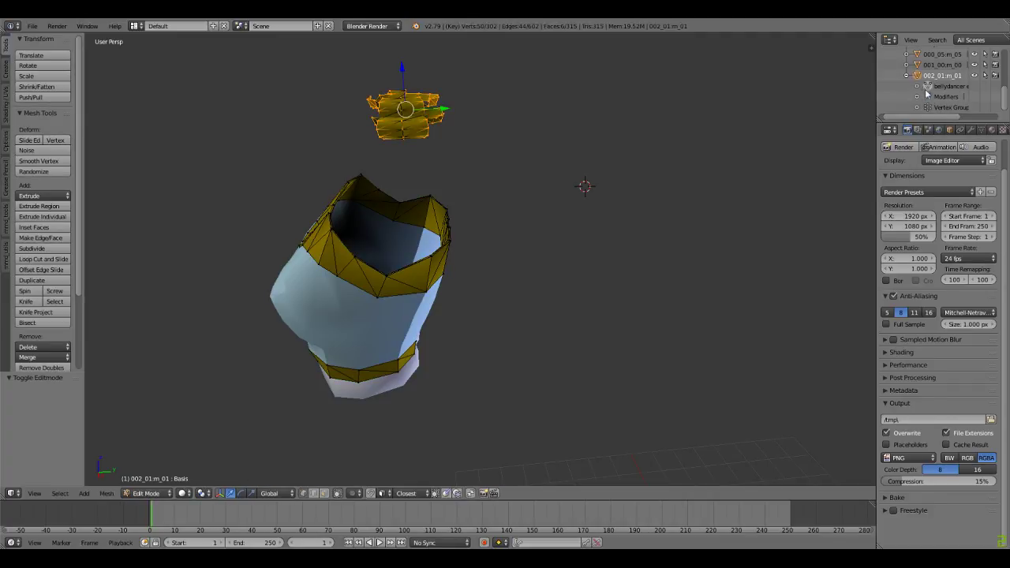
Step: Expand the 002_01 mesh data in the Outliner and examine its shape key, material and texture entries
click(918, 86)
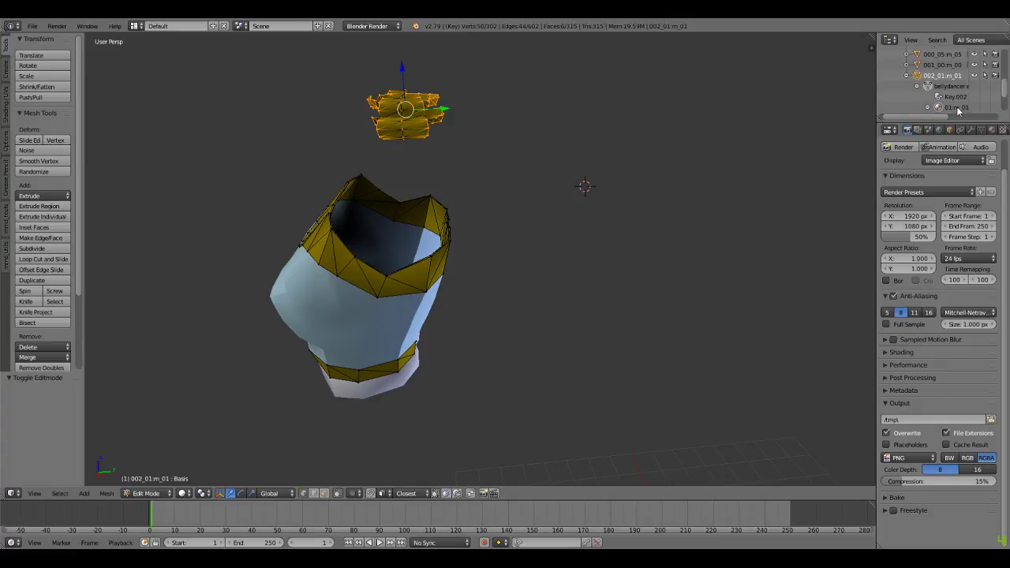
scroll(959, 112, down, 2)
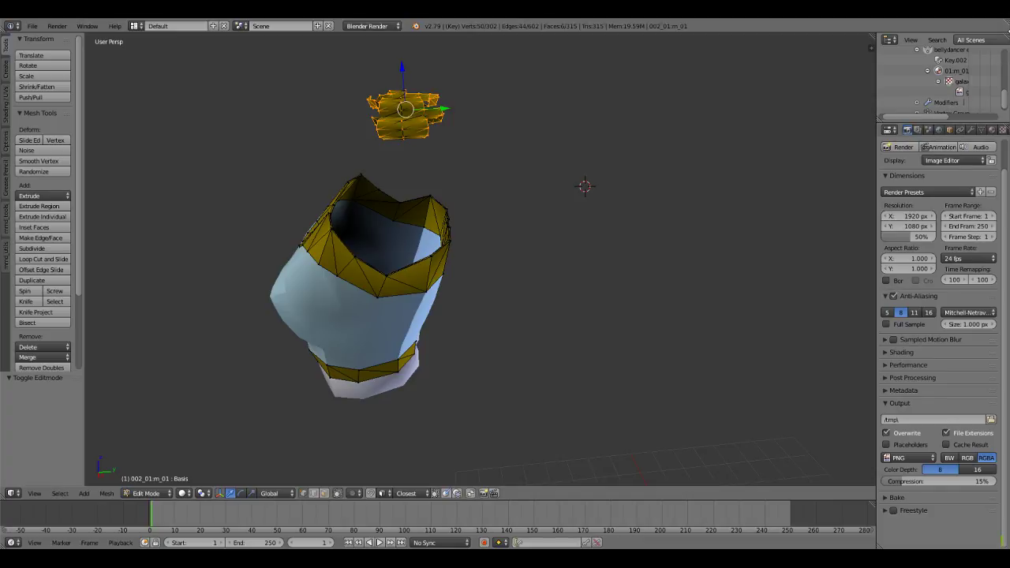
scroll(947, 79, up, 3)
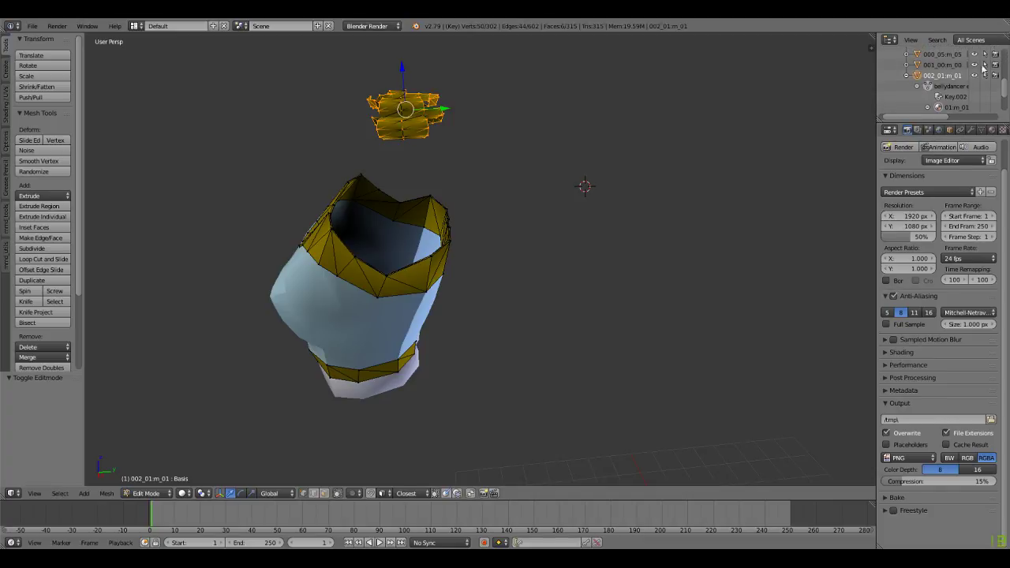
click(950, 88)
click(951, 87)
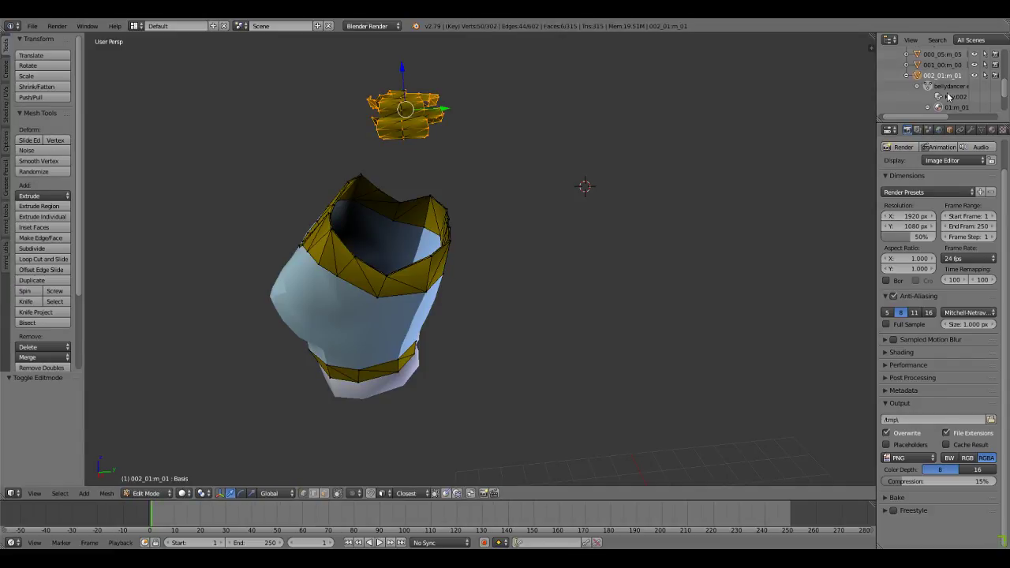
Step: Lasso-select the choker fragments above the top from the side, delete the selected faces, and repeat the deletion with Edges
mouse_move(448, 146)
ctrl+mouse_down()
mouse_move(292, 112)
mouse_move(485, 83)
mouse_move(482, 97)
ctrl+mouse_up()
right_click(411, 127)
mouse_move(455, 148)
ctrl+mouse_down()
mouse_move(442, 46)
mouse_move(454, 55)
ctrl+mouse_up()
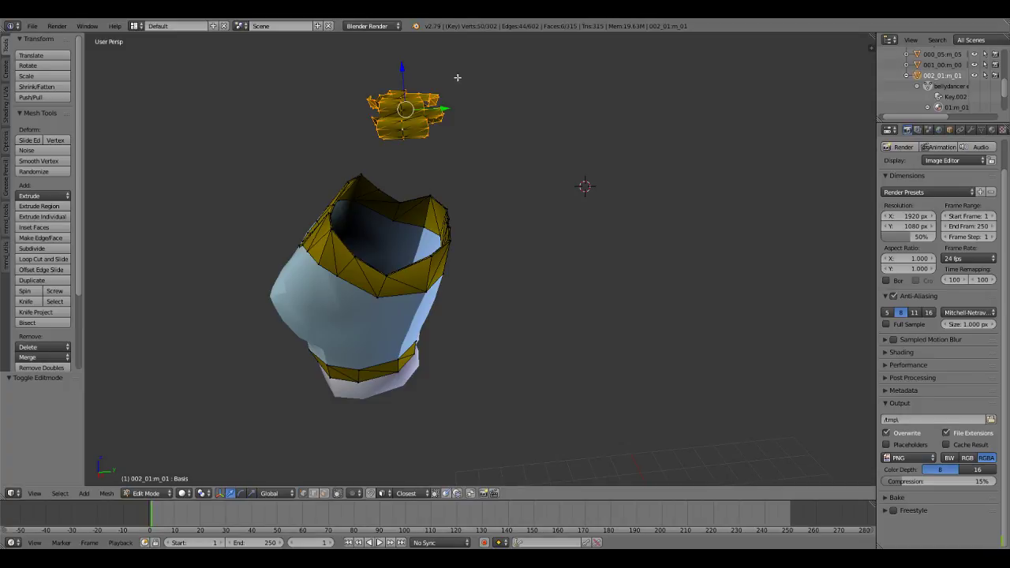
key(x)
click(429, 106)
key(x)
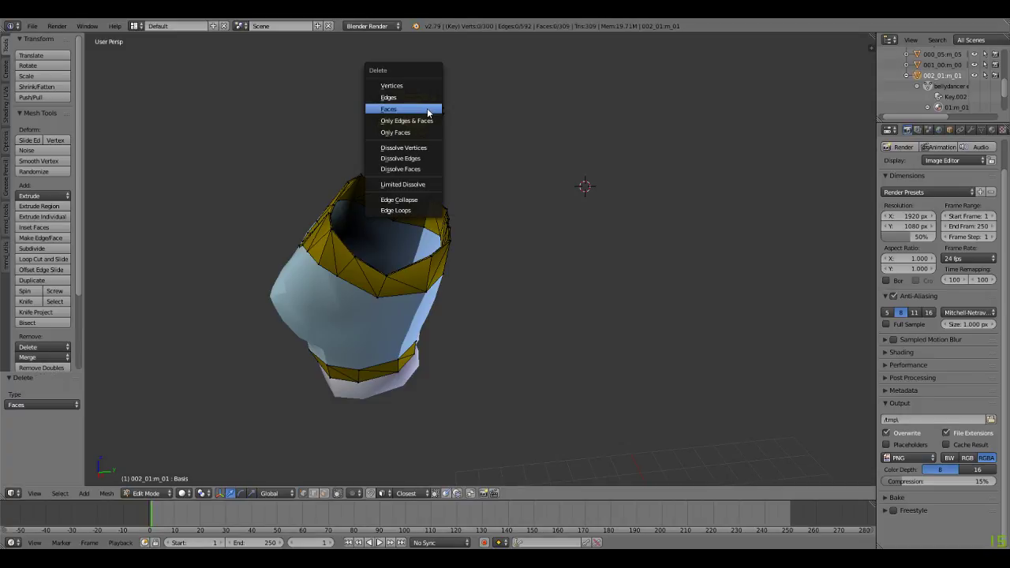
click(426, 101)
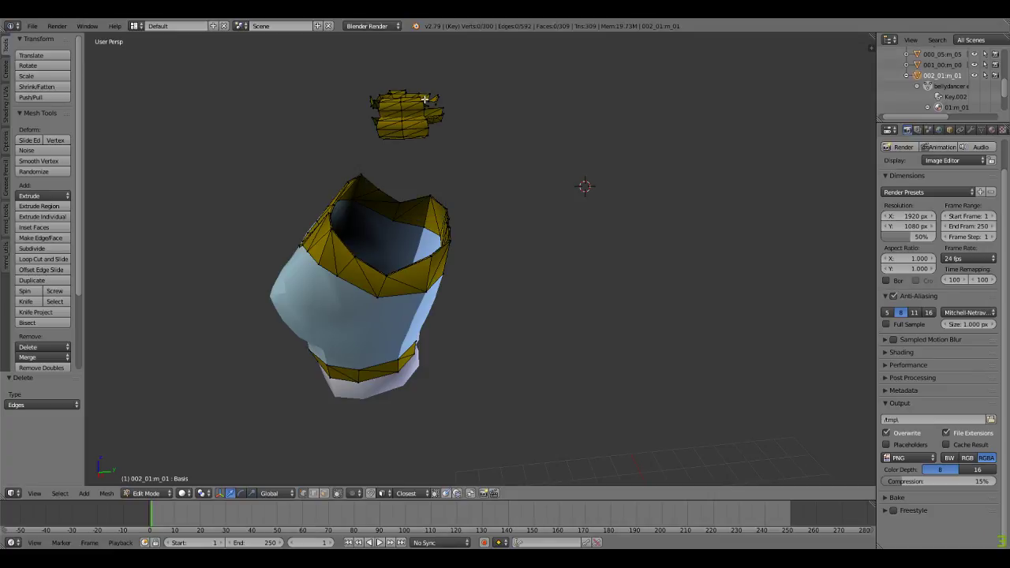
Step: Lasso-select the remaining choker geometry from the side twice, deleting the selected edges each time
mouse_move(455, 146)
ctrl+mouse_down()
mouse_move(323, 87)
mouse_move(457, 50)
mouse_move(457, 64)
ctrl+mouse_up()
key(x)
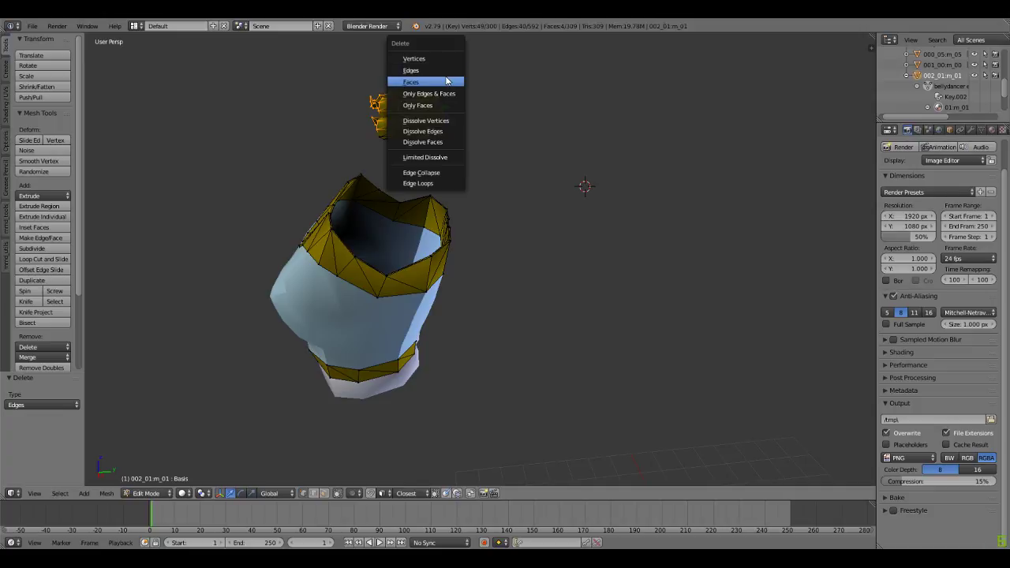
click(441, 70)
mouse_move(455, 143)
ctrl+mouse_down()
mouse_move(355, 121)
mouse_move(451, 70)
ctrl+mouse_up()
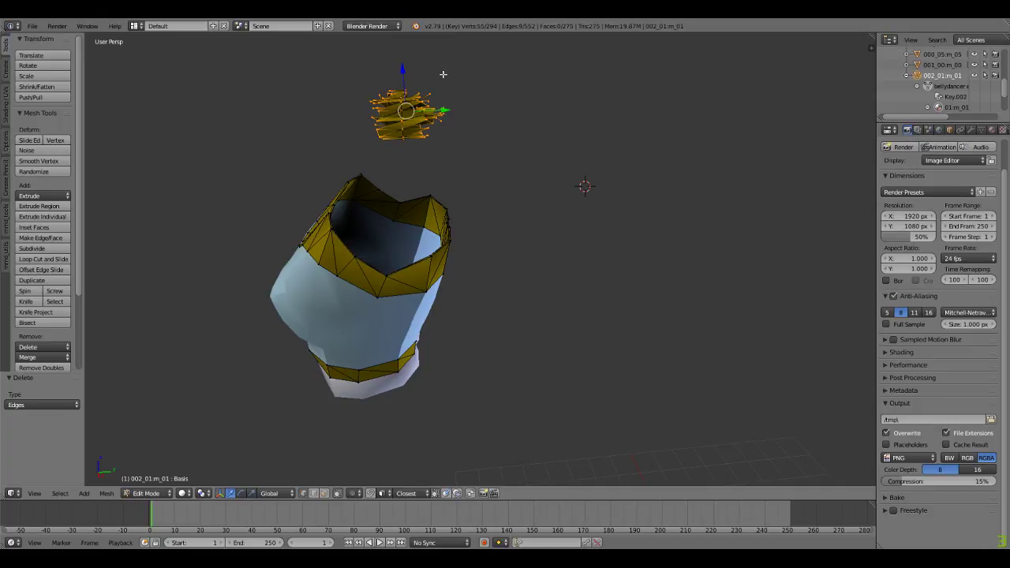
key(x)
click(419, 78)
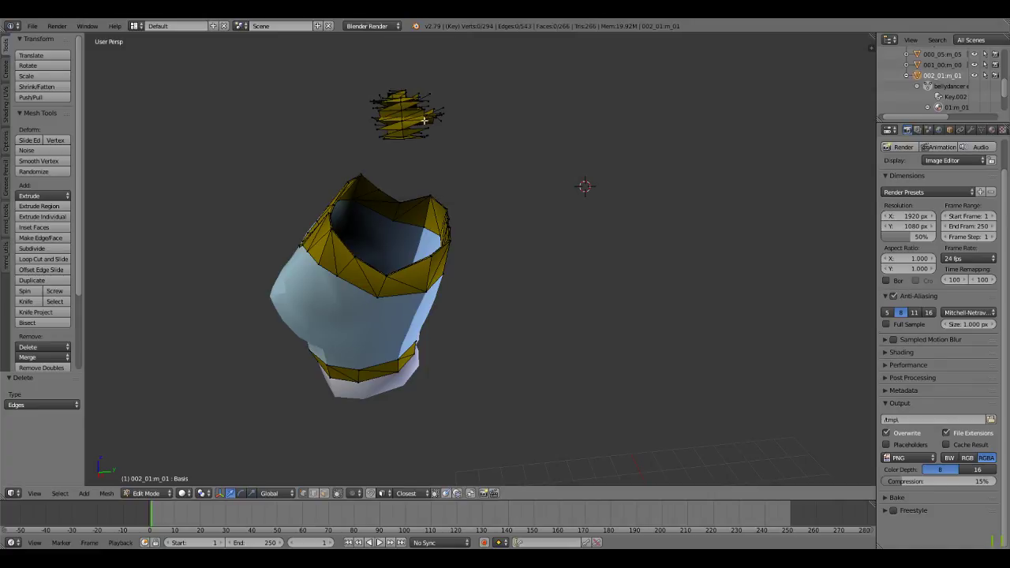
Step: Lasso-select the leftover choker strips twice, deleting with Faces the first time and Edges the second
mouse_move(447, 147)
ctrl+mouse_down()
mouse_move(398, 49)
mouse_move(423, 68)
ctrl+mouse_up()
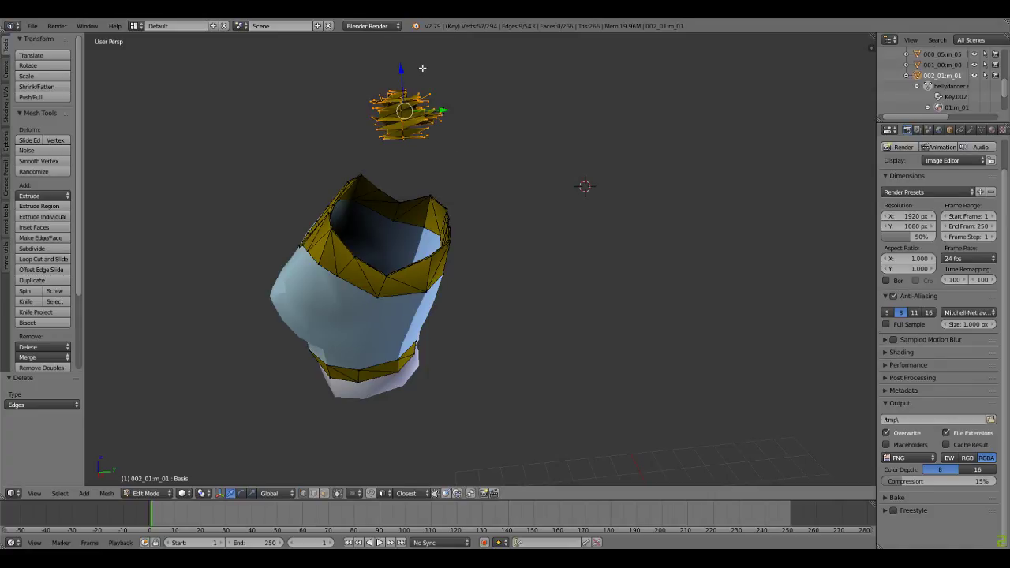
key(x)
click(412, 91)
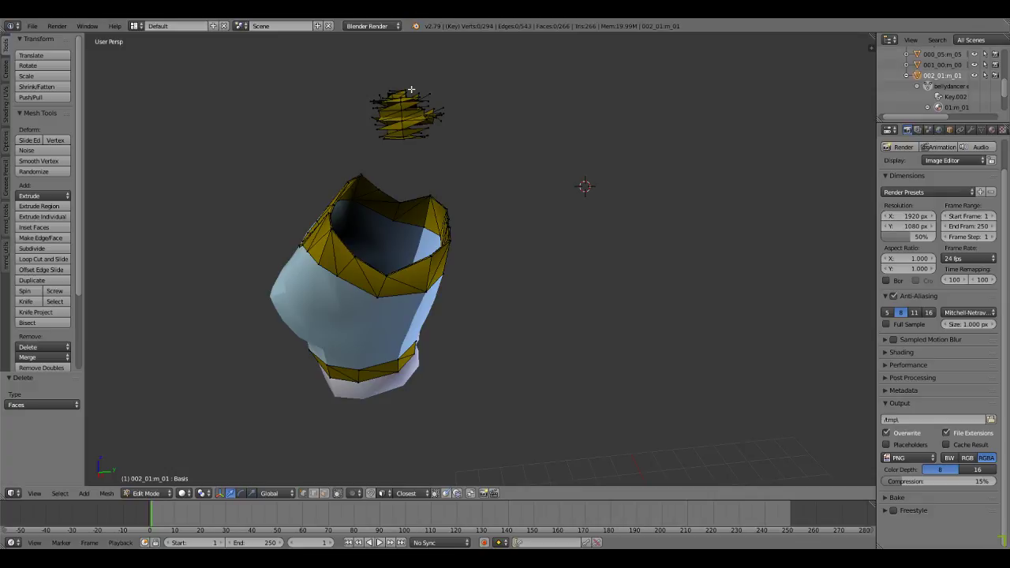
mouse_move(444, 151)
ctrl+mouse_down()
mouse_move(355, 82)
mouse_move(467, 73)
ctrl+mouse_up()
key(x)
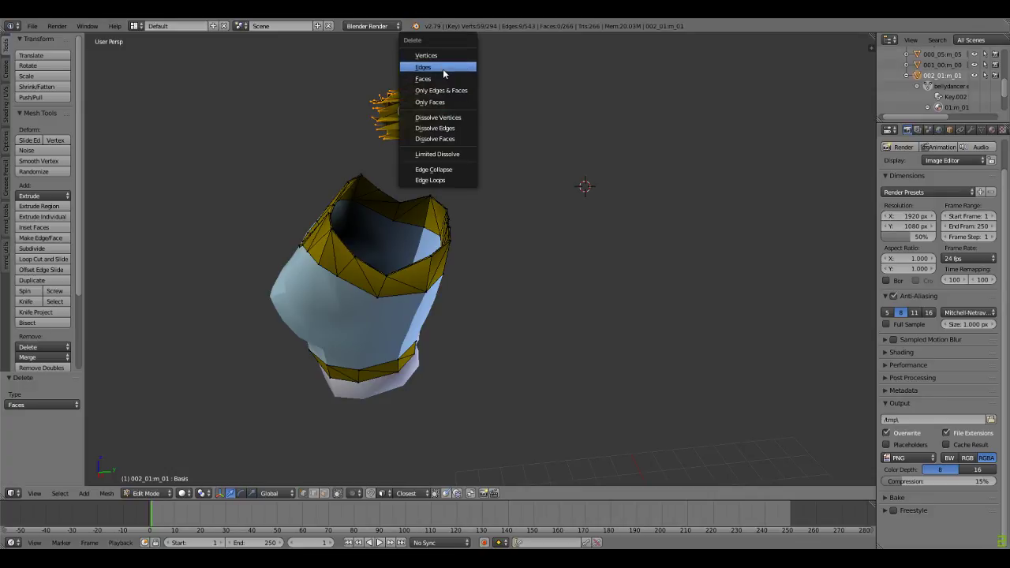
click(444, 67)
Step: Lasso-select the choker remnants, apply the Edge Loops deletion, and delete the edges still selected
mouse_move(463, 144)
ctrl+mouse_down()
mouse_move(400, 152)
mouse_move(435, 45)
mouse_move(463, 64)
ctrl+mouse_up()
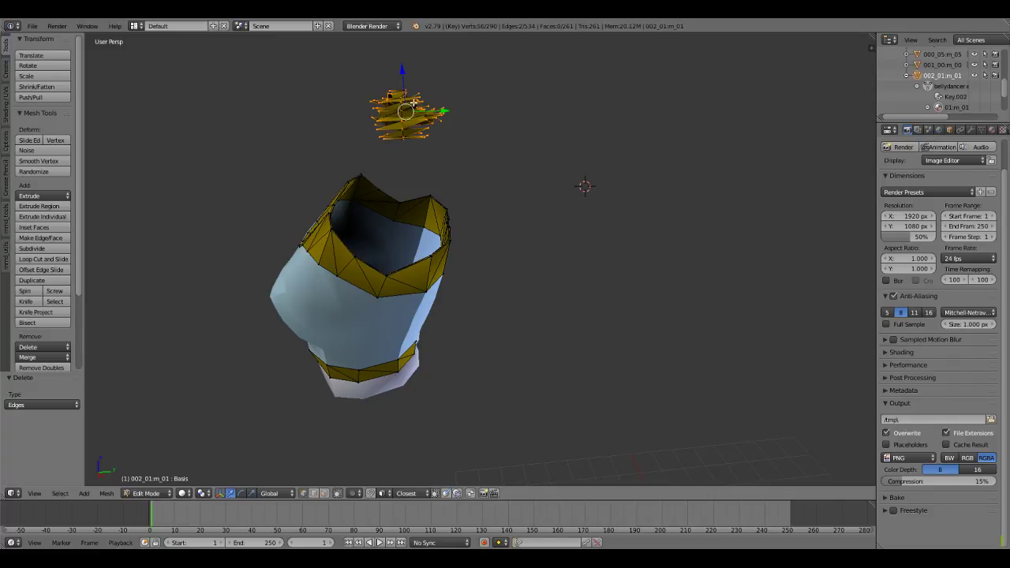
key(x)
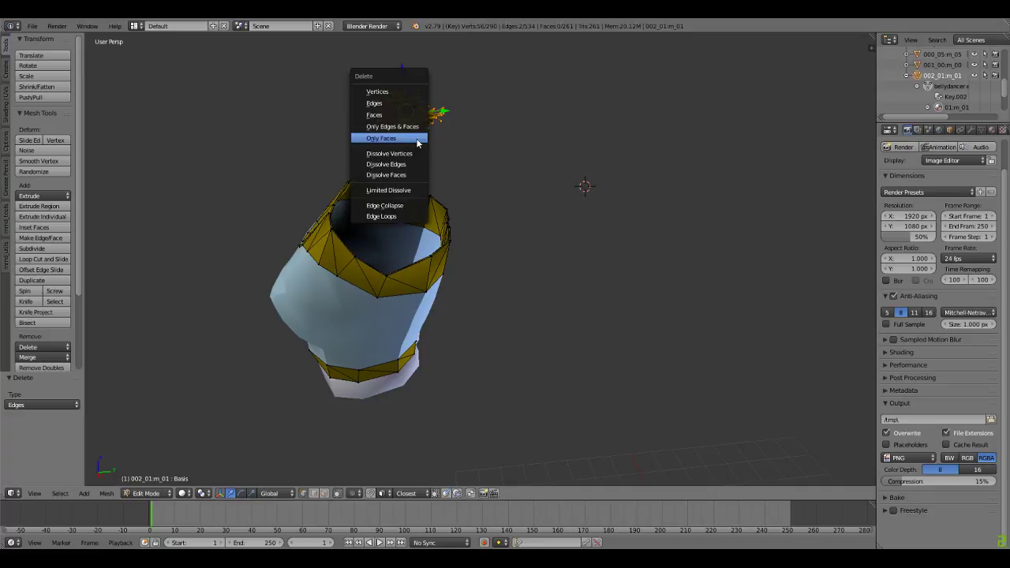
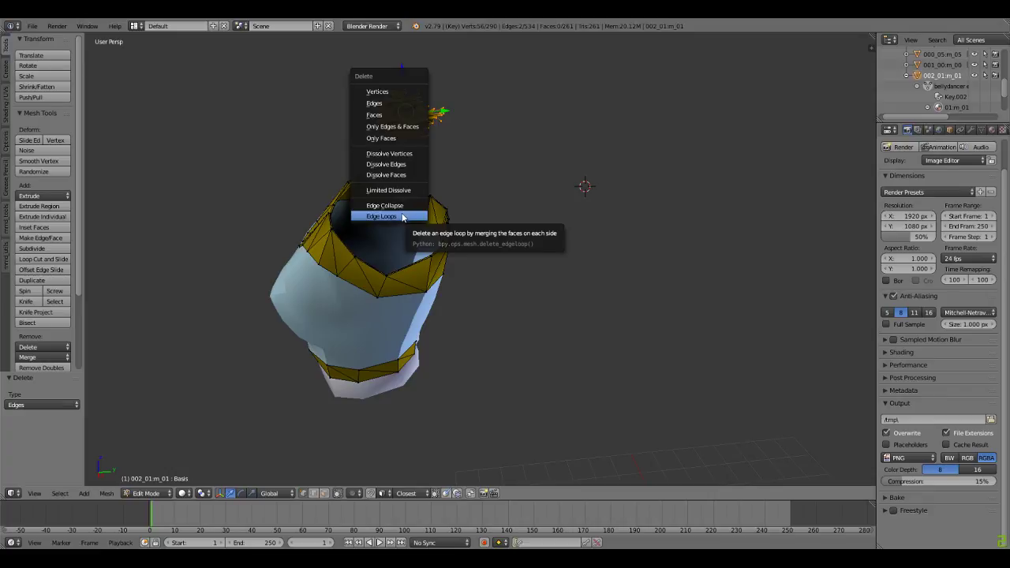
click(400, 216)
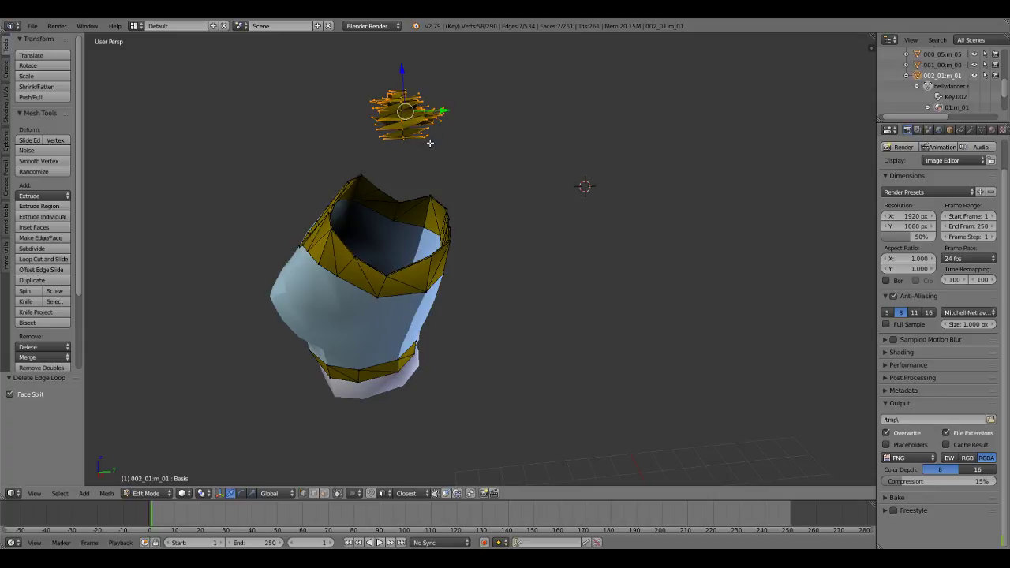
key(x)
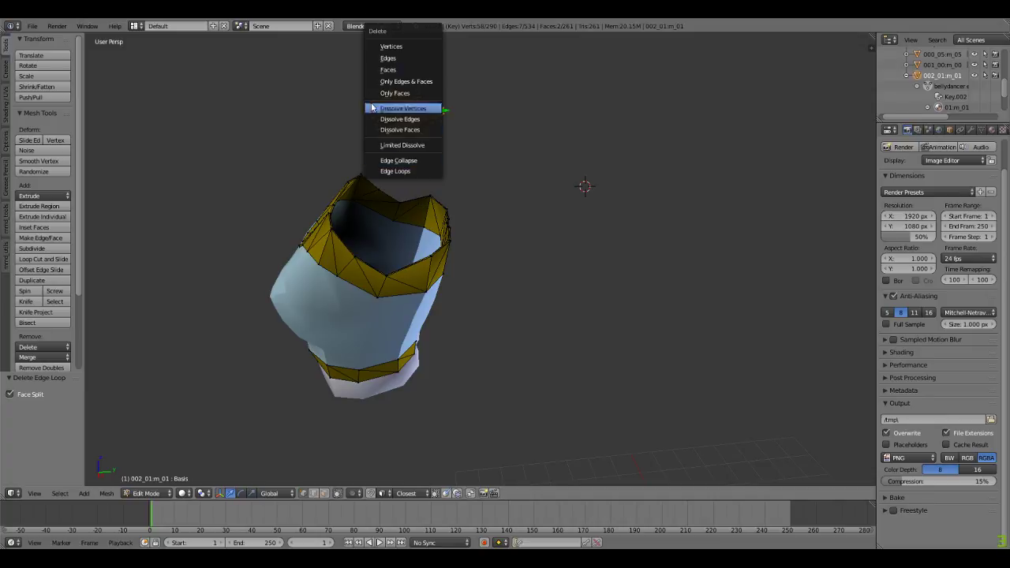
click(411, 58)
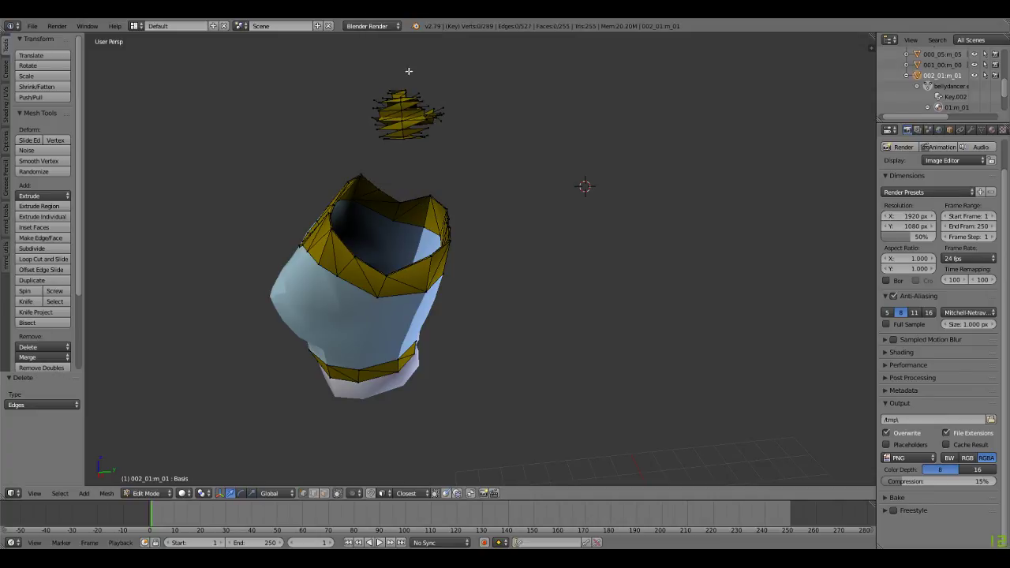
Step: Lasso-select the choker and delete with Faces, then lasso it from the opposite side and delete the selected edges
mouse_move(444, 150)
ctrl+mouse_down()
mouse_move(345, 131)
mouse_move(465, 58)
mouse_move(474, 72)
ctrl+mouse_up()
key(x)
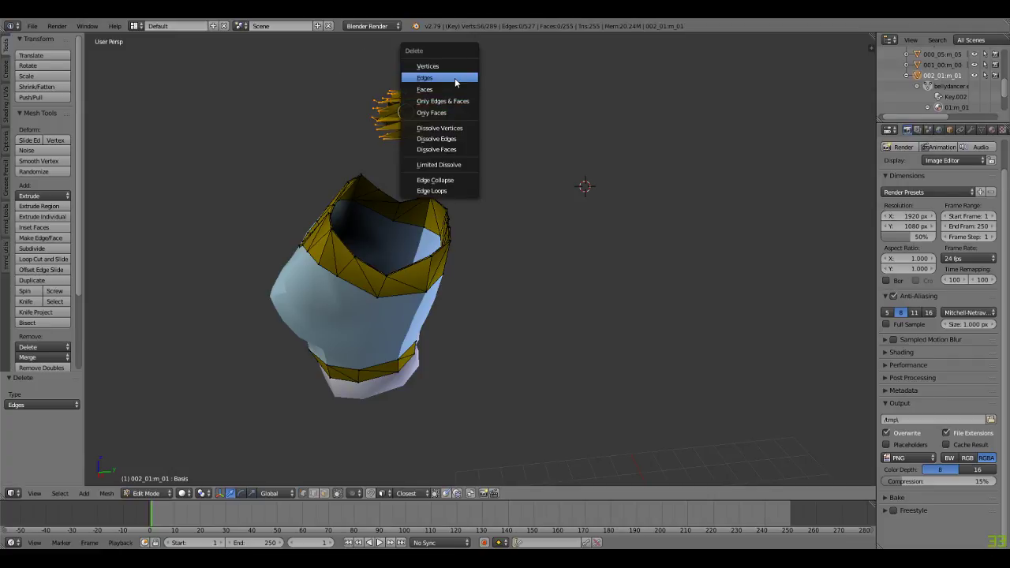
click(451, 90)
mouse_move(396, 151)
middle_down()
mouse_move(458, 119)
mouse_move(509, 119)
mouse_move(561, 119)
mouse_move(570, 149)
middle_up()
mouse_move(570, 148)
ctrl+mouse_down()
mouse_move(501, 135)
mouse_move(612, 75)
mouse_move(621, 92)
ctrl+mouse_up()
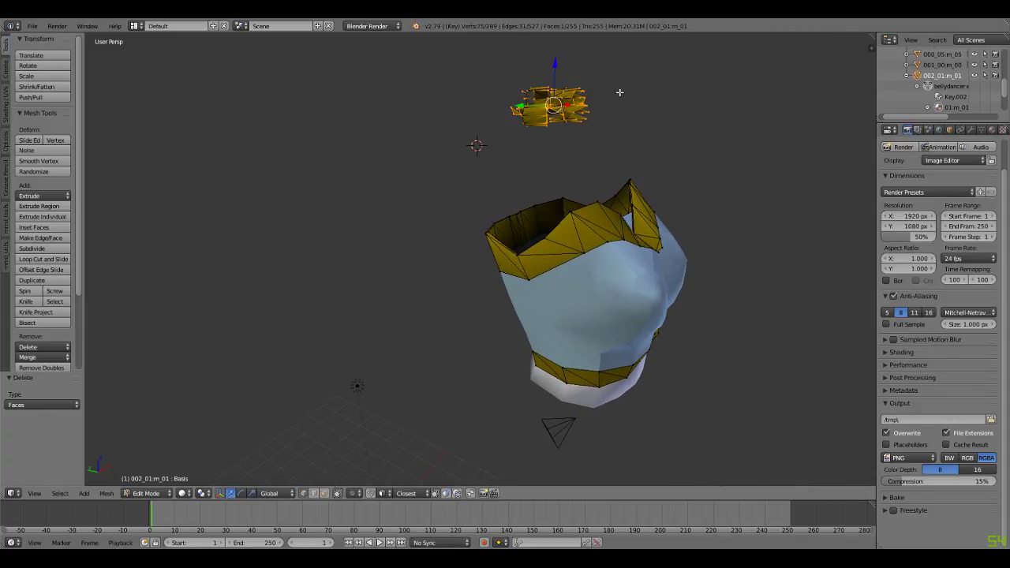
key(x)
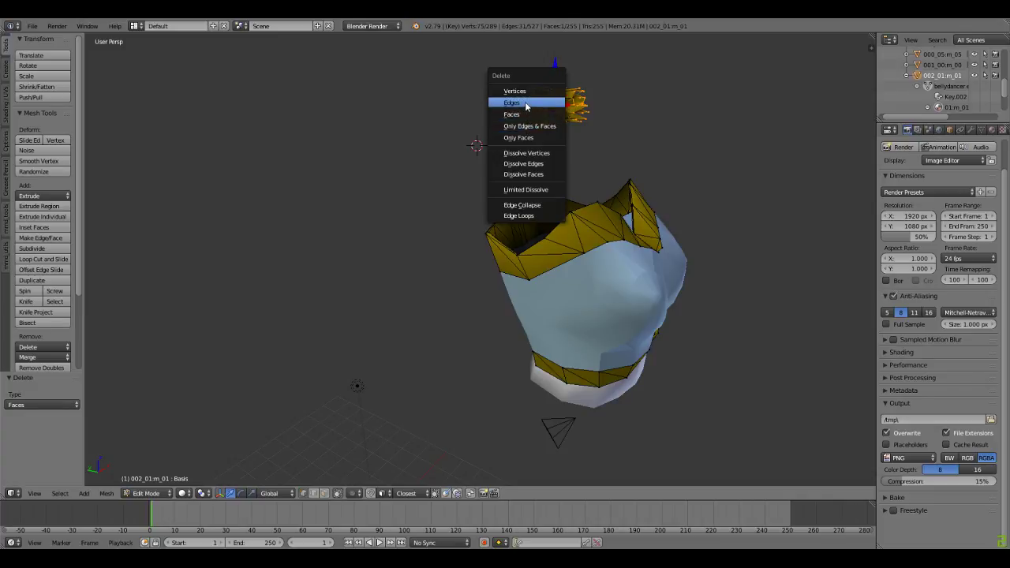
click(525, 104)
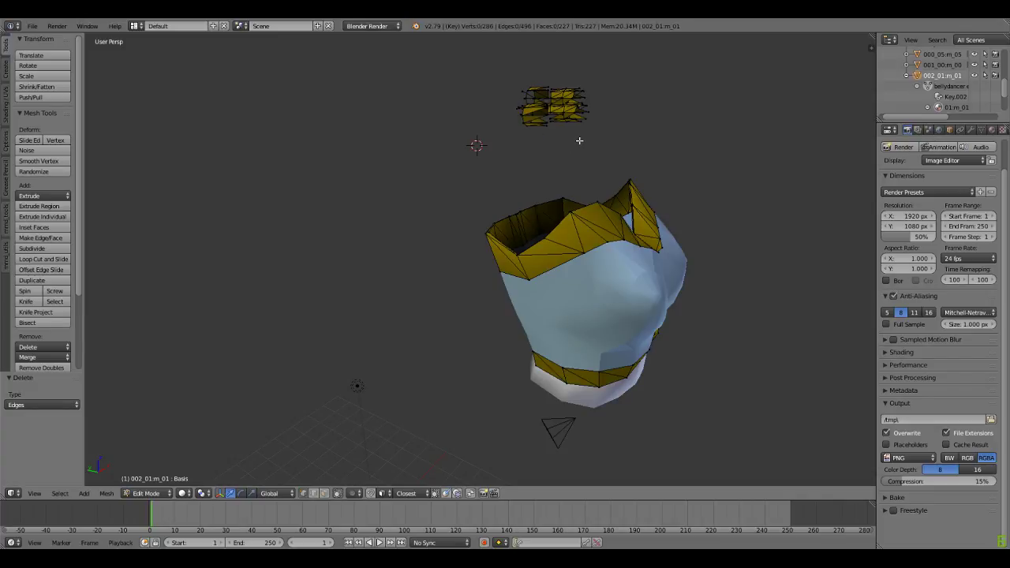
Step: Lasso the choker pieces and delete with Faces, then lasso them from the front of the top and delete the edges
mouse_move(603, 137)
ctrl+mouse_down()
mouse_move(433, 68)
mouse_move(614, 63)
mouse_move(606, 71)
ctrl+mouse_up()
key(x)
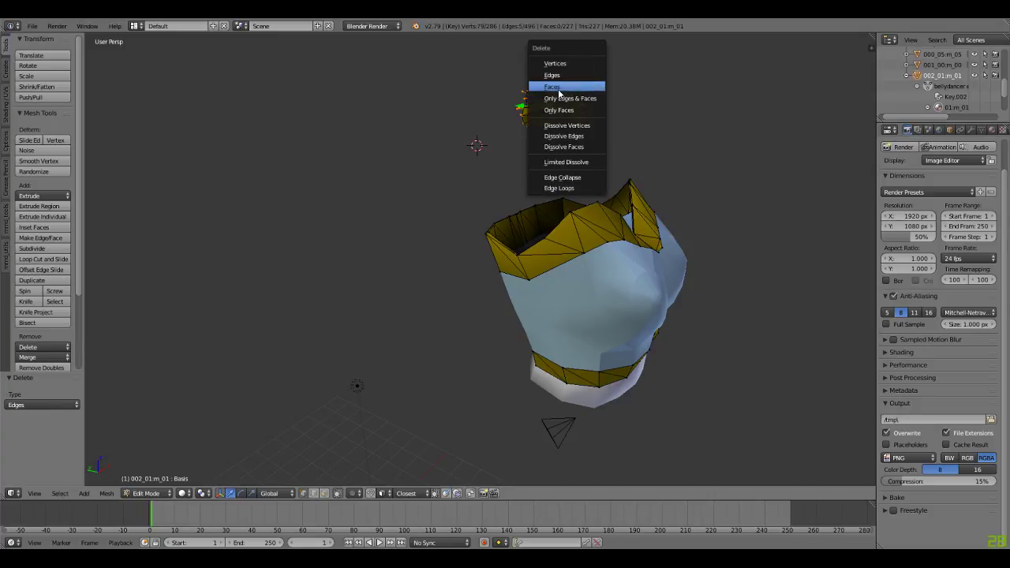
click(559, 87)
middle_drag(592, 118, 600, 146)
mouse_move(600, 146)
ctrl+mouse_down()
mouse_move(463, 141)
mouse_move(458, 63)
mouse_move(643, 52)
ctrl+mouse_up()
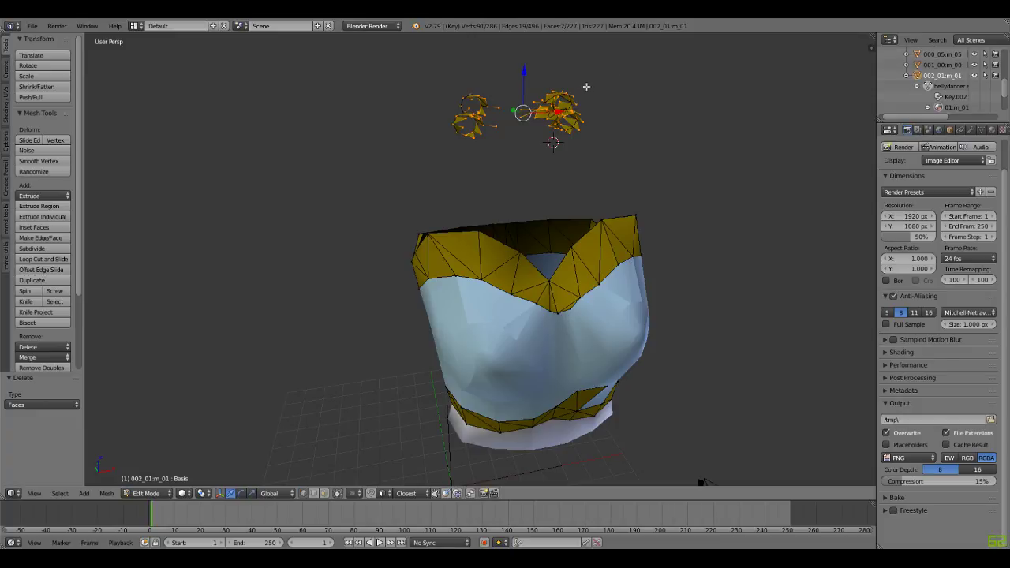
key(x)
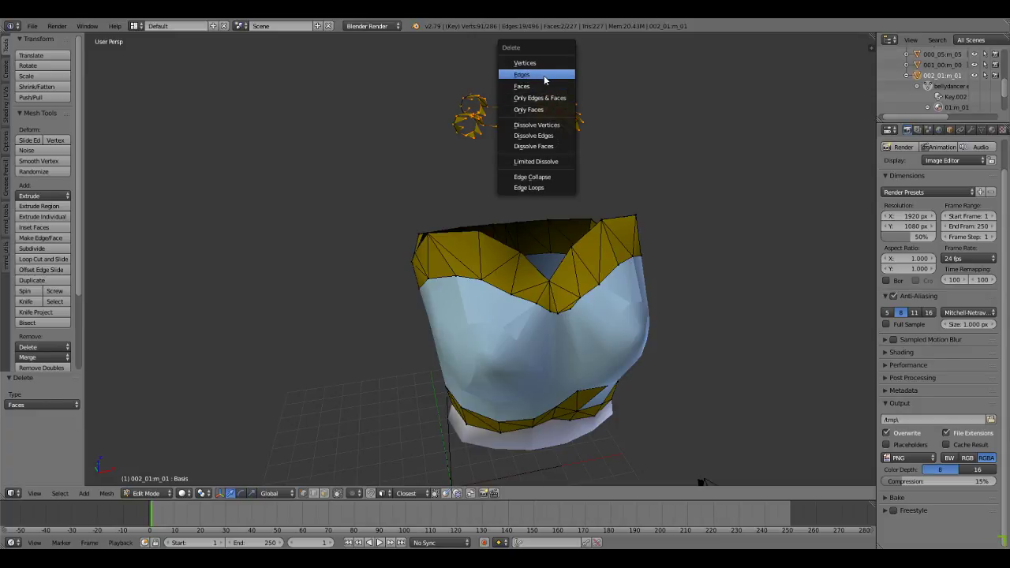
click(543, 76)
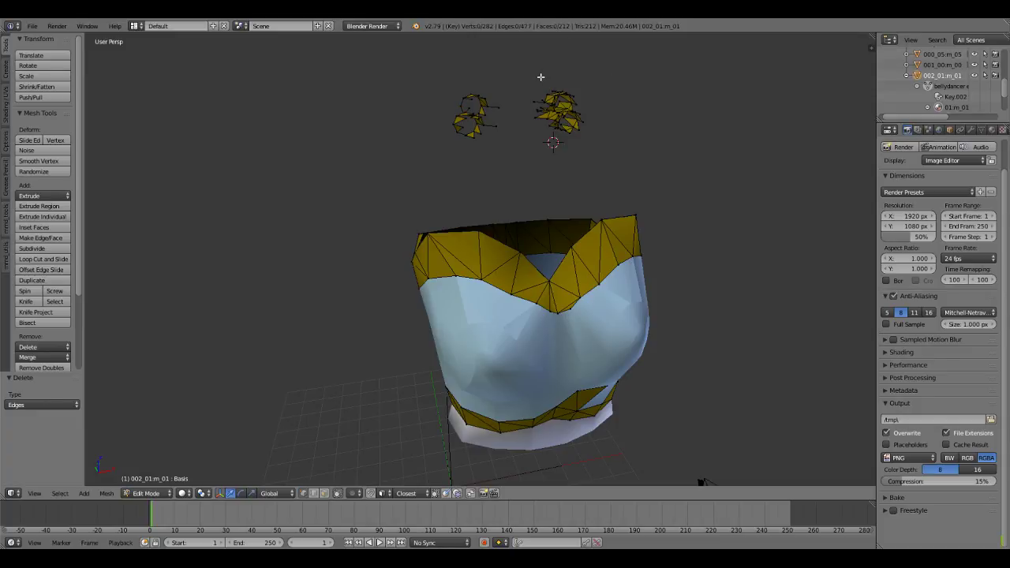
Step: Lasso-select the two remaining choker clusters from the front twice, deleting faces first and edges second
mouse_move(573, 161)
ctrl+mouse_down()
mouse_move(462, 90)
mouse_move(582, 63)
mouse_move(580, 75)
ctrl+mouse_up()
key(x)
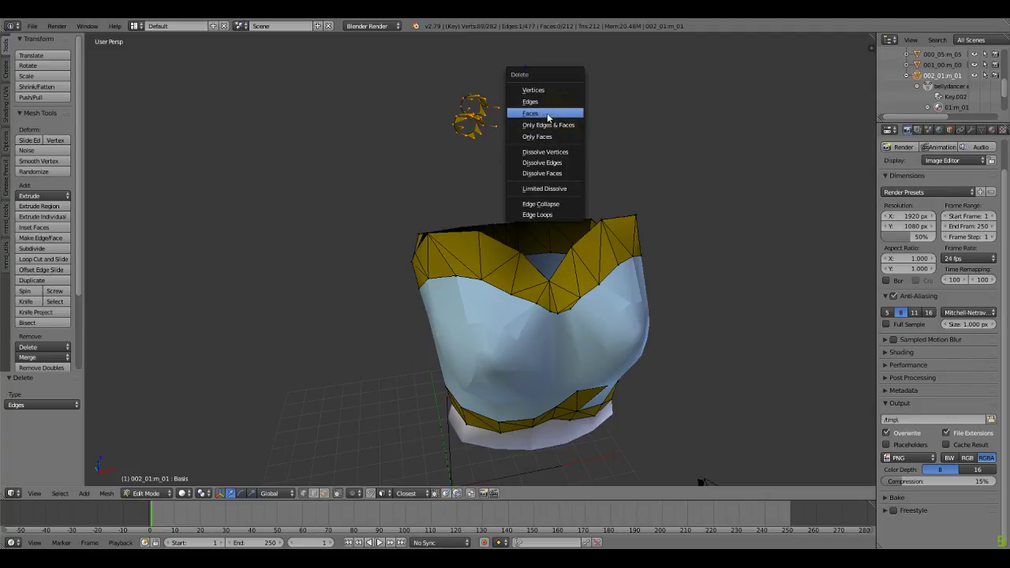
click(550, 116)
mouse_move(582, 159)
ctrl+mouse_down()
mouse_move(573, 45)
mouse_move(588, 70)
ctrl+mouse_up()
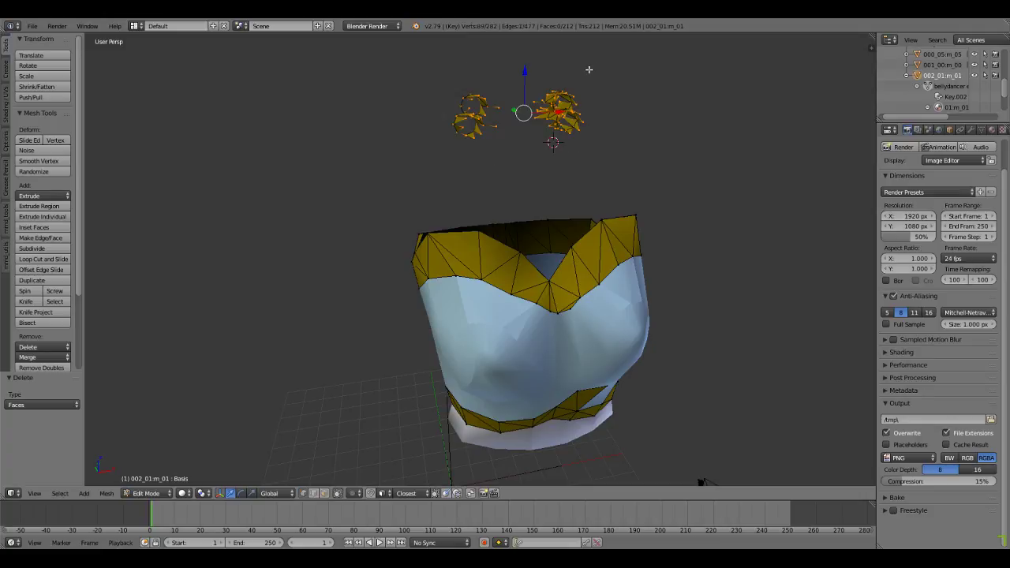
key(x)
click(549, 63)
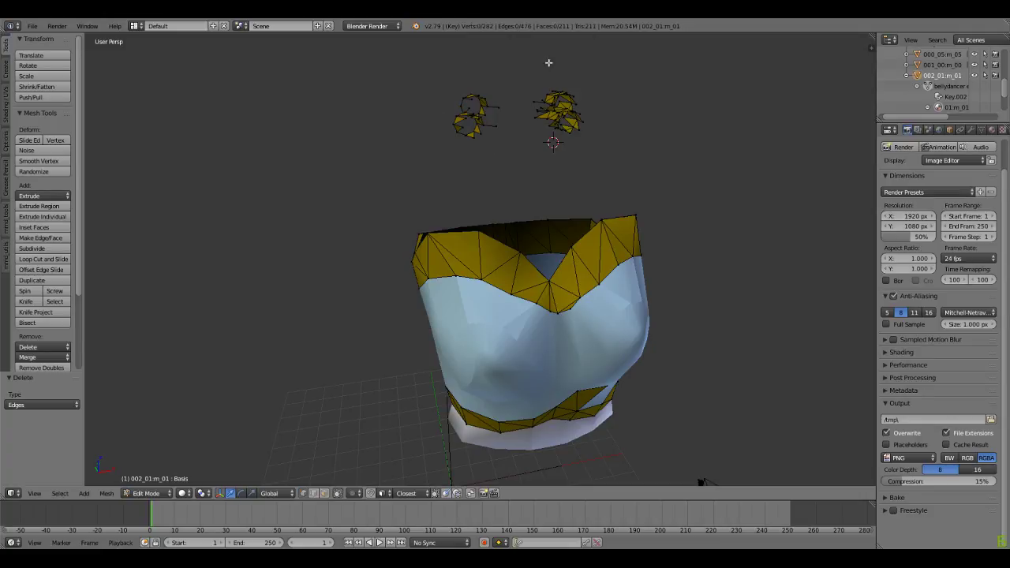
Step: Try deleting the choker remnants from the front of the top, lassoing them once for Edges and again for Faces
mouse_move(558, 151)
ctrl+mouse_down()
mouse_move(586, 40)
mouse_move(617, 71)
ctrl+mouse_up()
key(x)
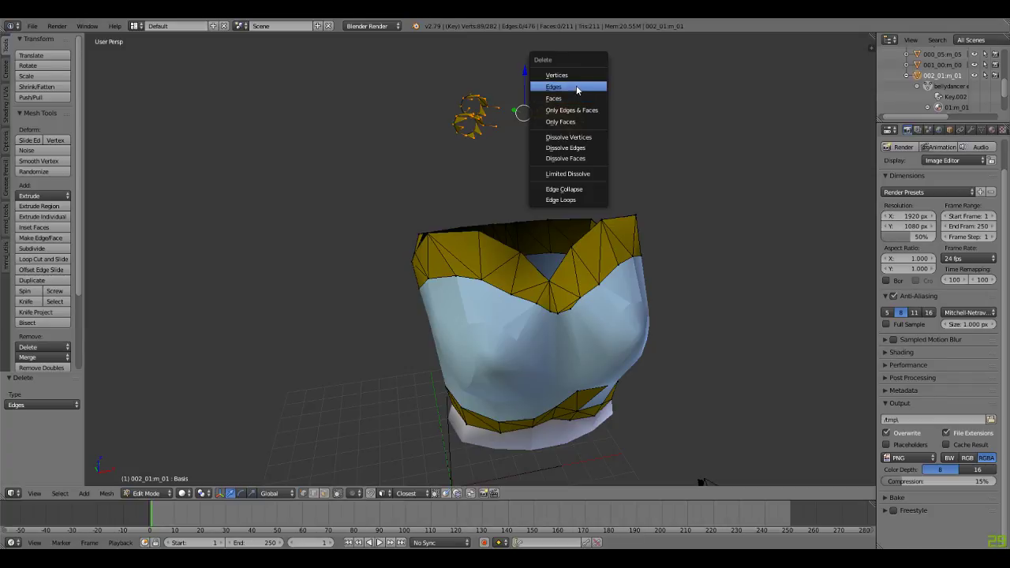
click(579, 87)
mouse_move(606, 150)
ctrl+mouse_down()
mouse_move(582, 155)
mouse_move(409, 96)
mouse_move(602, 53)
ctrl+mouse_up()
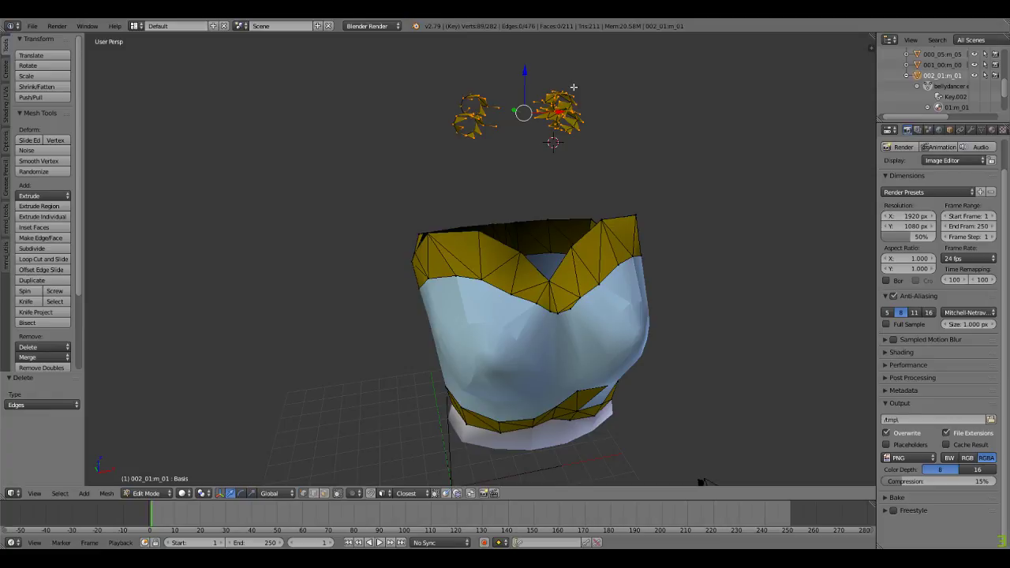
key(x)
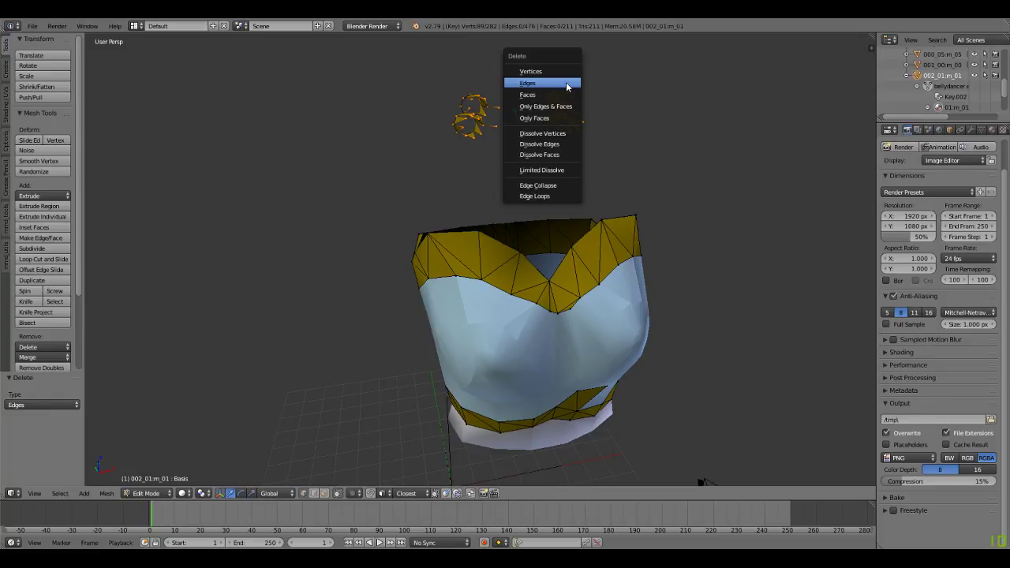
click(553, 95)
Step: Try lassoing both choker clusters from the side of the top, deleting with Edges first and Faces second
middle_drag(610, 145, 474, 146)
mouse_move(505, 160)
ctrl+mouse_down()
mouse_move(352, 51)
mouse_move(502, 54)
ctrl+mouse_up()
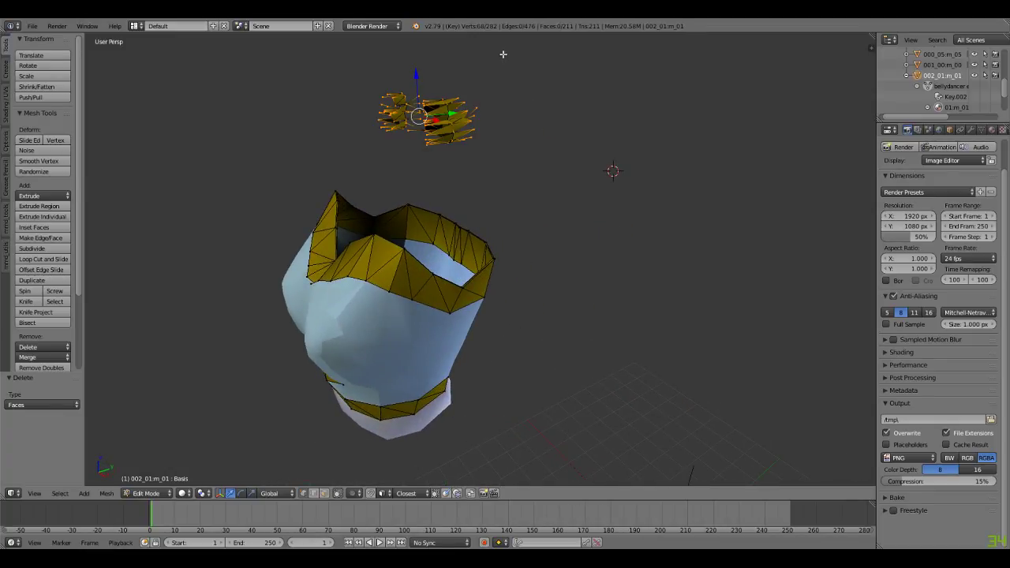
key(x)
click(409, 85)
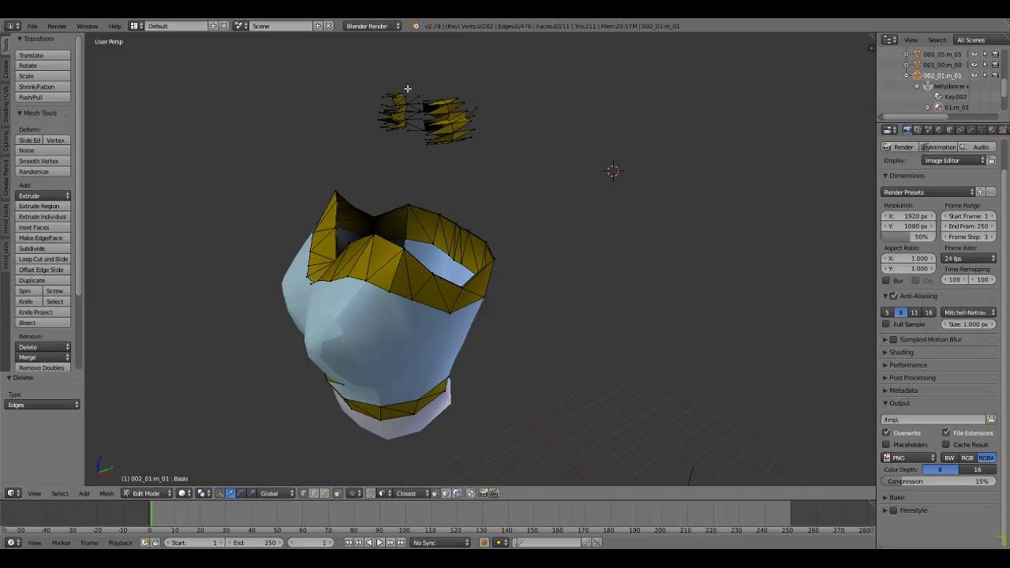
mouse_move(498, 178)
ctrl+mouse_down()
mouse_move(327, 100)
mouse_move(519, 79)
ctrl+mouse_up()
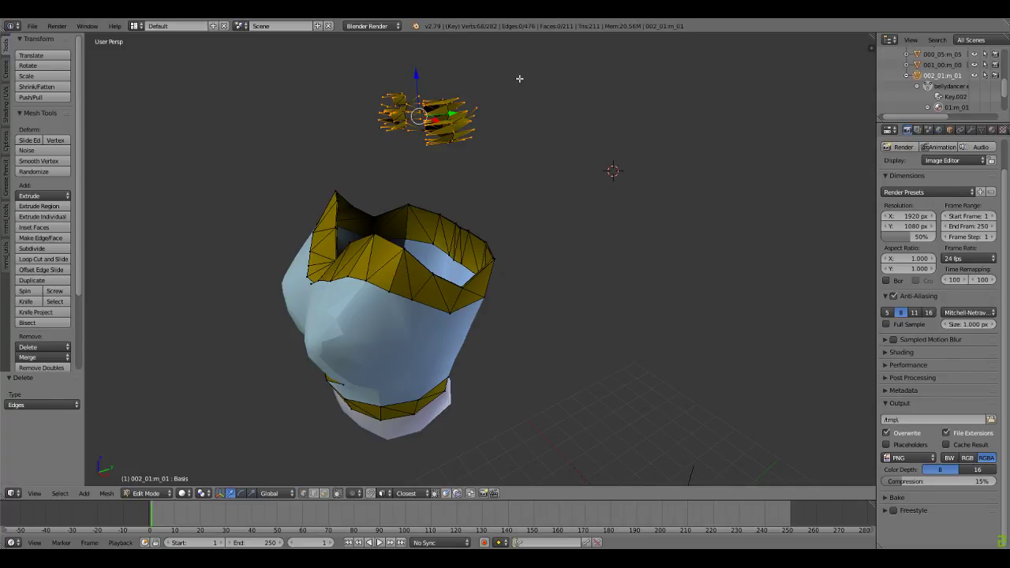
key(x)
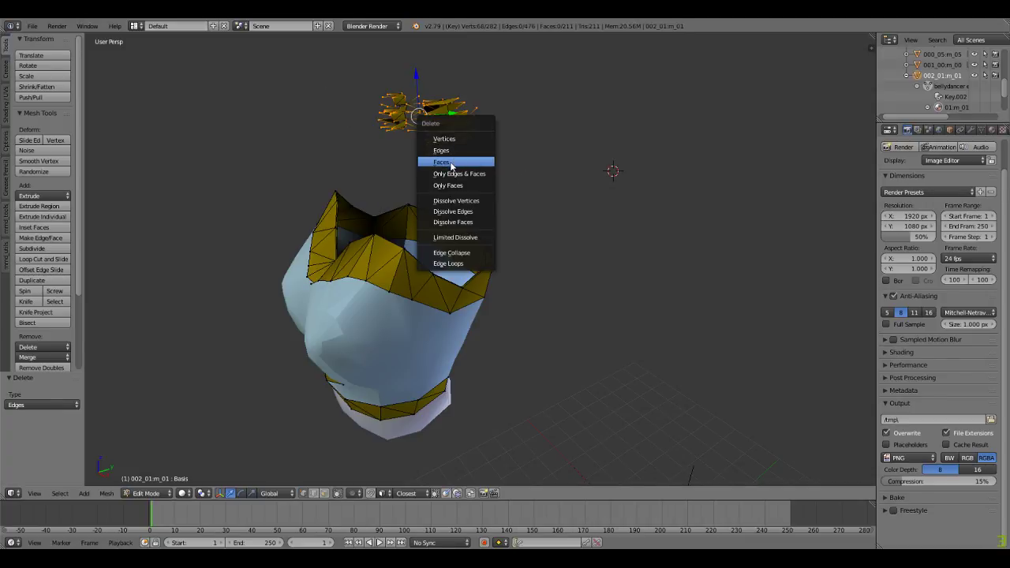
click(456, 164)
Step: Lasso-select the choker from the rear side and delete its selected edges, then lasso it again and apply the Faces deletion
mouse_move(484, 161)
middle_down()
mouse_move(451, 145)
mouse_move(444, 155)
middle_up()
mouse_move(444, 156)
ctrl+mouse_down()
mouse_move(353, 79)
mouse_move(465, 73)
ctrl+mouse_up()
key(x)
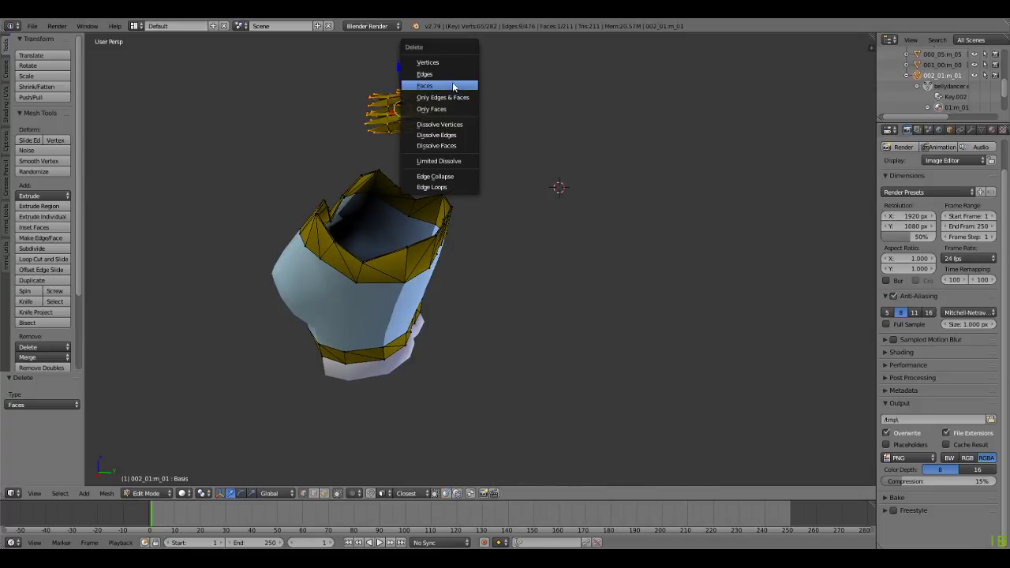
click(452, 76)
mouse_move(447, 136)
ctrl+mouse_down()
mouse_move(411, 46)
mouse_move(427, 66)
ctrl+mouse_up()
key(x)
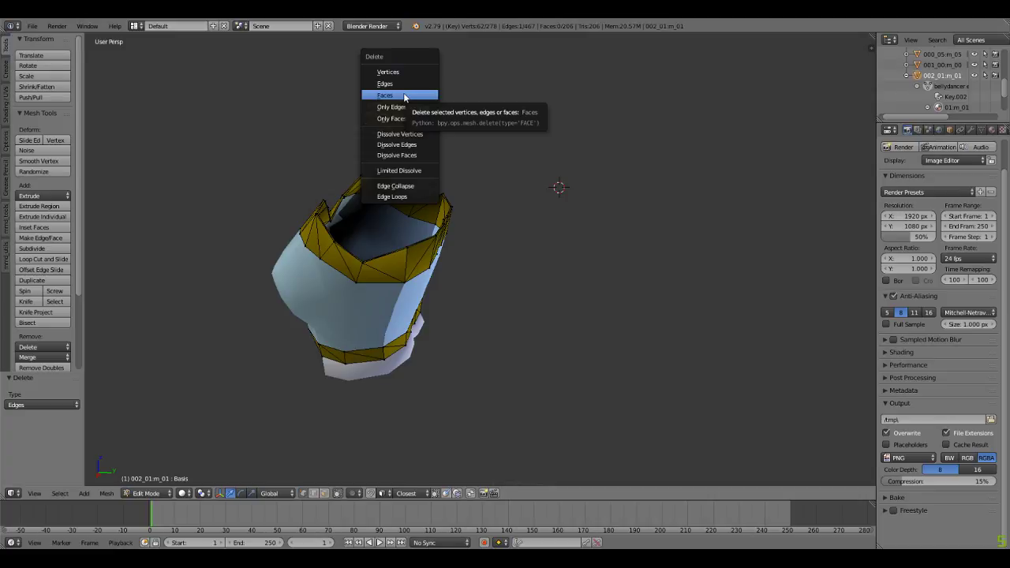
click(404, 95)
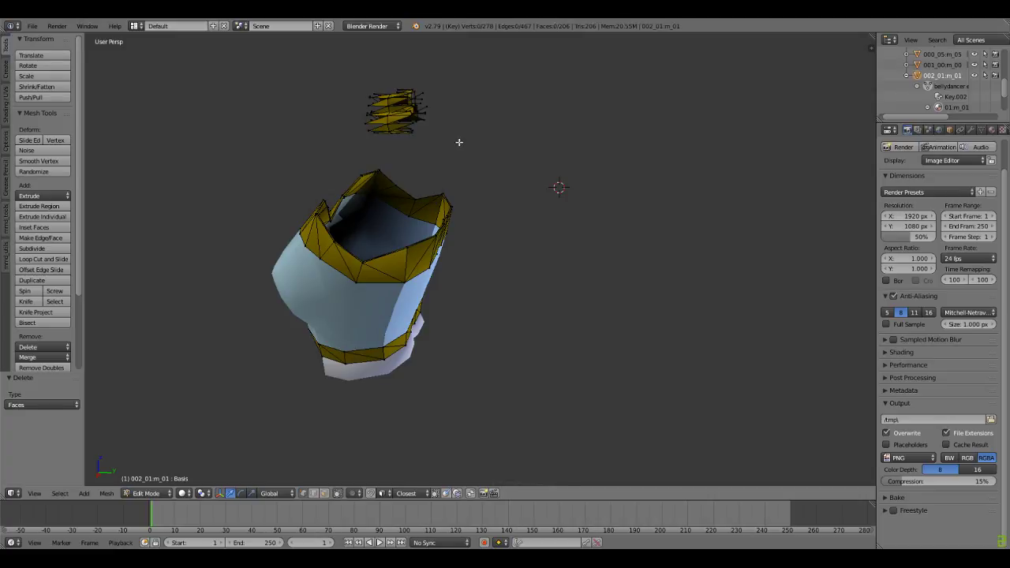
Step: Lasso-select the choker pieces and delete their vertices, then lasso what is left and delete the selected edges
mouse_move(436, 140)
ctrl+mouse_down()
mouse_move(340, 123)
mouse_move(439, 70)
ctrl+mouse_up()
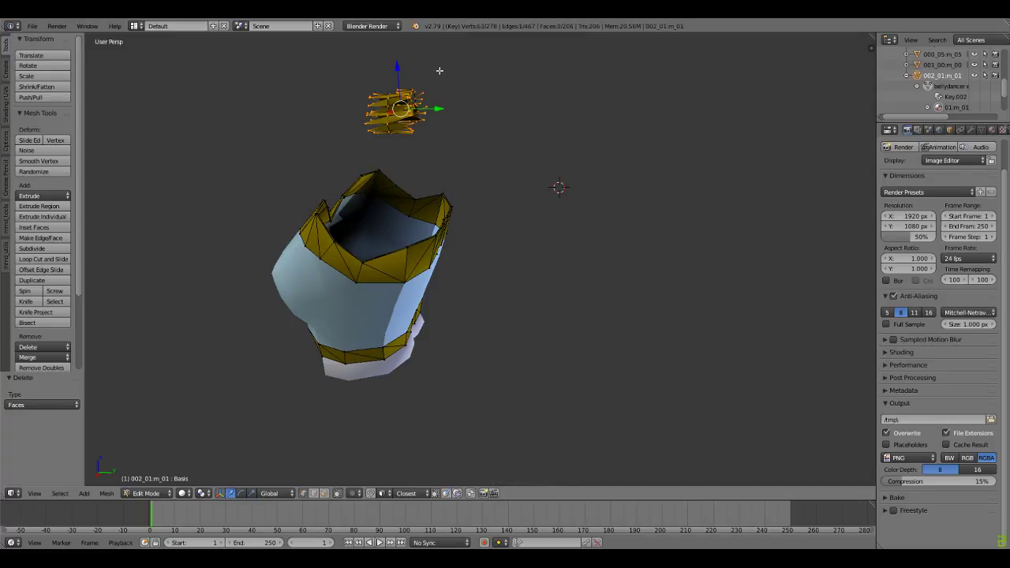
key(x)
click(408, 54)
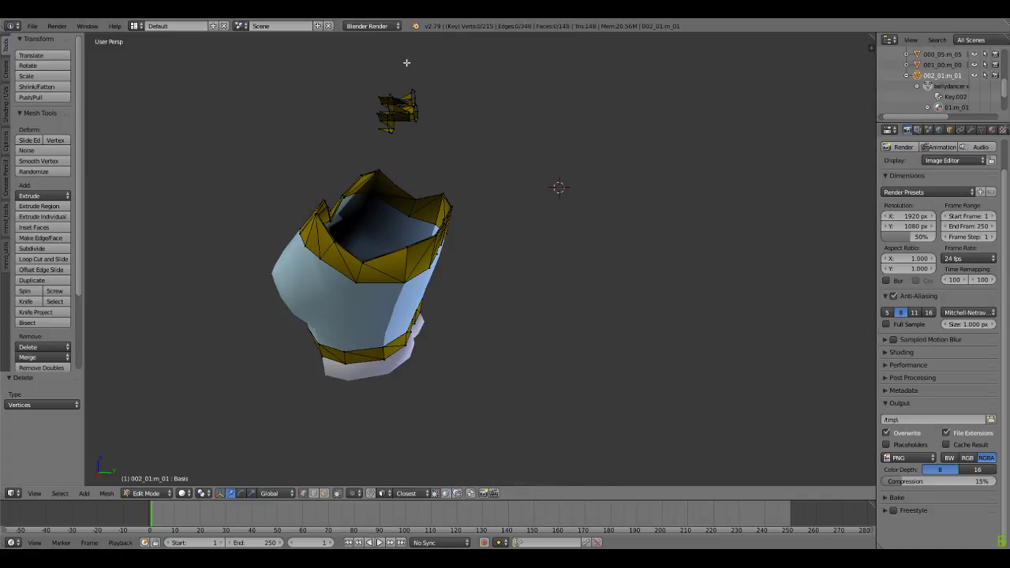
ctrl+drag(433, 140, 444, 61)
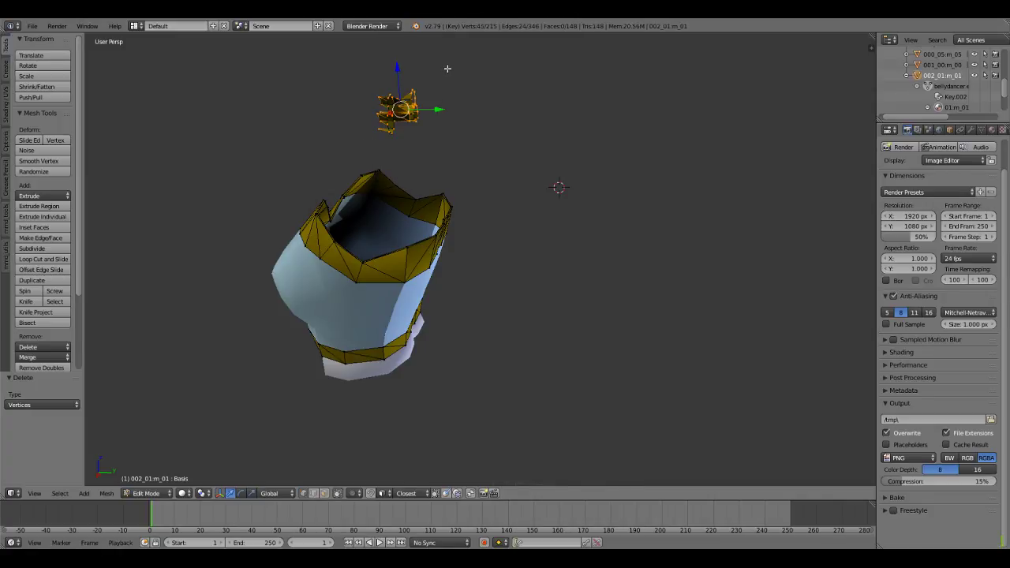
key(x)
click(403, 81)
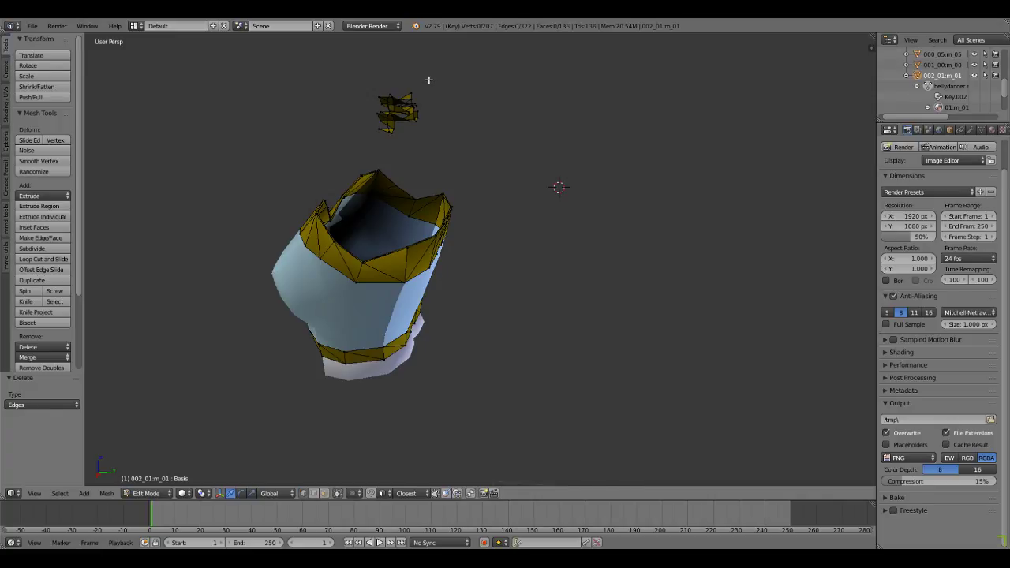
Step: Lasso the choker remnants and apply the Faces deletion, then lasso them from the front and delete the selected vertices
mouse_move(436, 142)
ctrl+mouse_down()
mouse_move(354, 130)
mouse_move(442, 58)
ctrl+mouse_up()
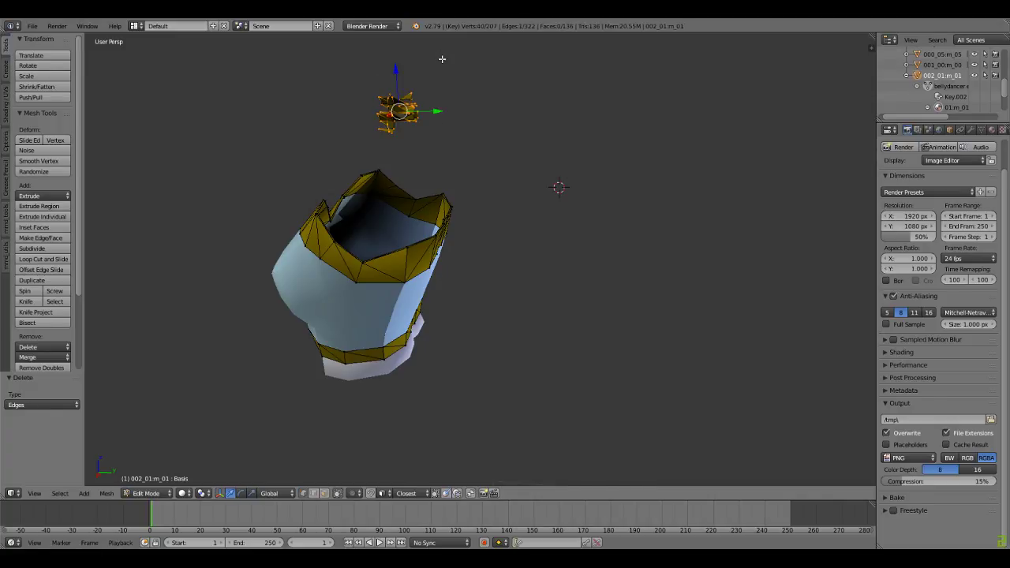
key(x)
click(424, 71)
mouse_move(424, 71)
middle_down()
mouse_move(593, 153)
mouse_move(591, 144)
middle_up()
mouse_move(591, 144)
ctrl+mouse_down()
mouse_move(413, 138)
mouse_move(587, 152)
ctrl+mouse_up()
key(x)
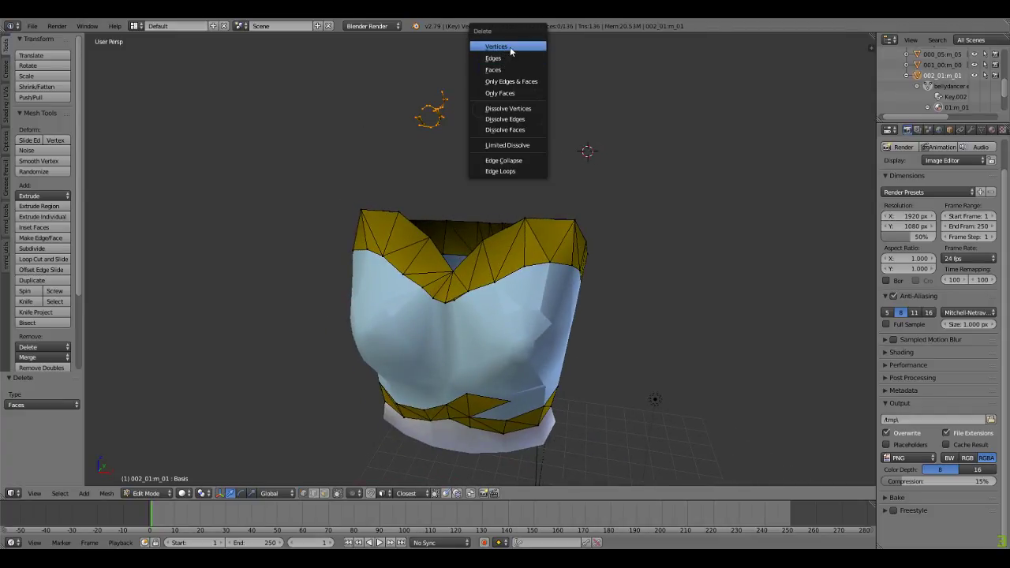
click(509, 47)
Step: Lasso-select the fragments left above the neckline twice, deleting the selected vertices each time
mouse_move(556, 143)
ctrl+mouse_down()
mouse_move(397, 133)
mouse_move(564, 72)
ctrl+mouse_up()
key(x)
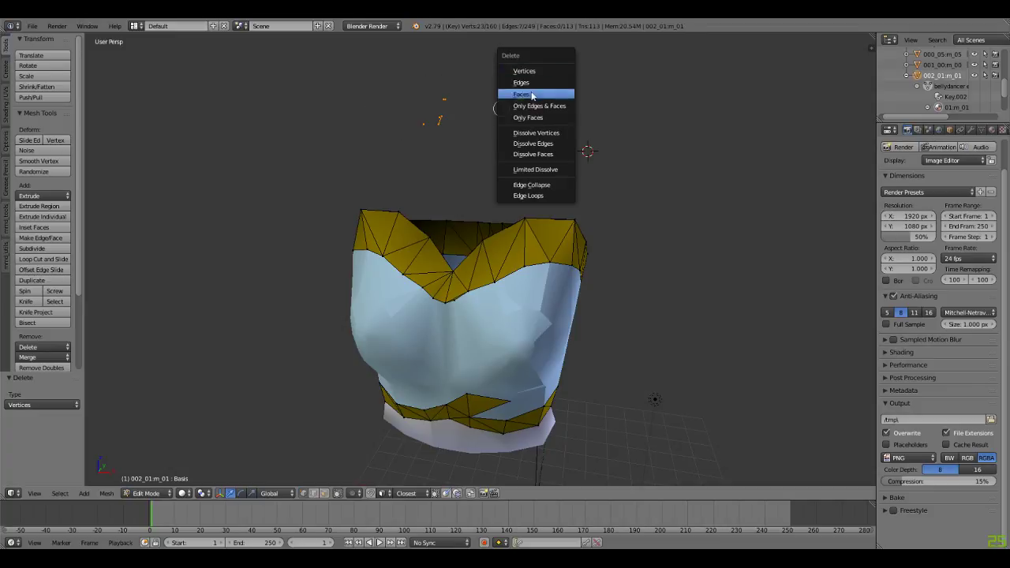
click(523, 74)
mouse_move(537, 138)
ctrl+mouse_down()
mouse_move(395, 99)
mouse_move(564, 65)
ctrl+mouse_up()
key(x)
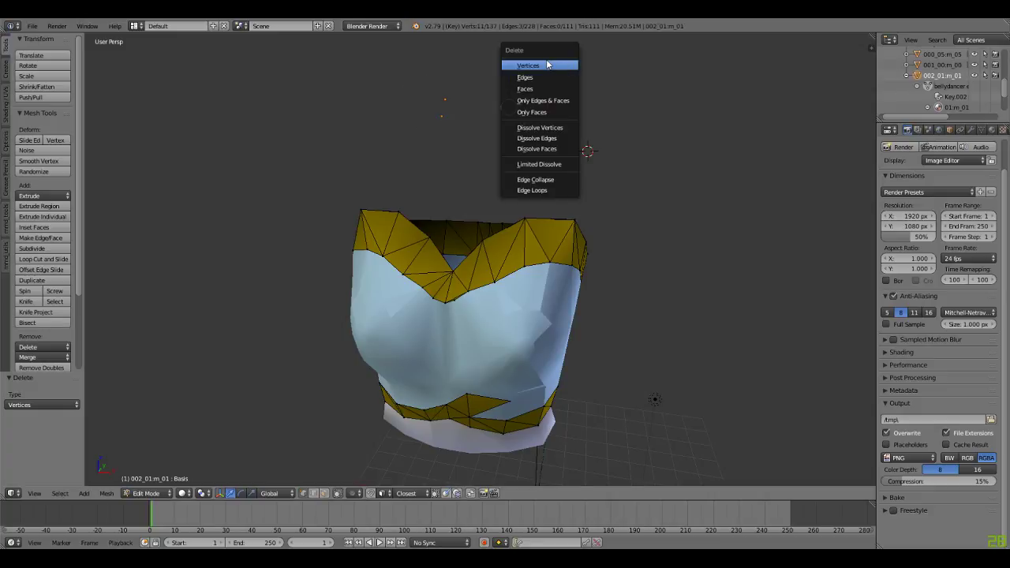
click(548, 65)
Step: Lasso and delete the stray choker vertices from the front, then do the same from the side of the top
ctrl+drag(560, 141, 526, 63)
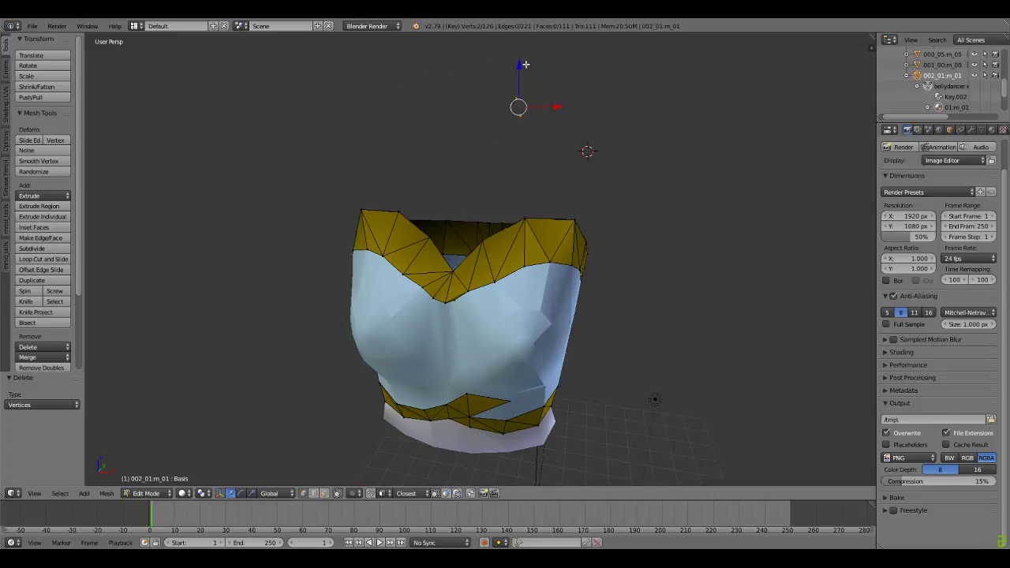
key(x)
click(527, 64)
mouse_move(562, 102)
middle_down()
mouse_move(479, 102)
mouse_move(467, 118)
middle_up()
ctrl+drag(466, 117, 439, 74)
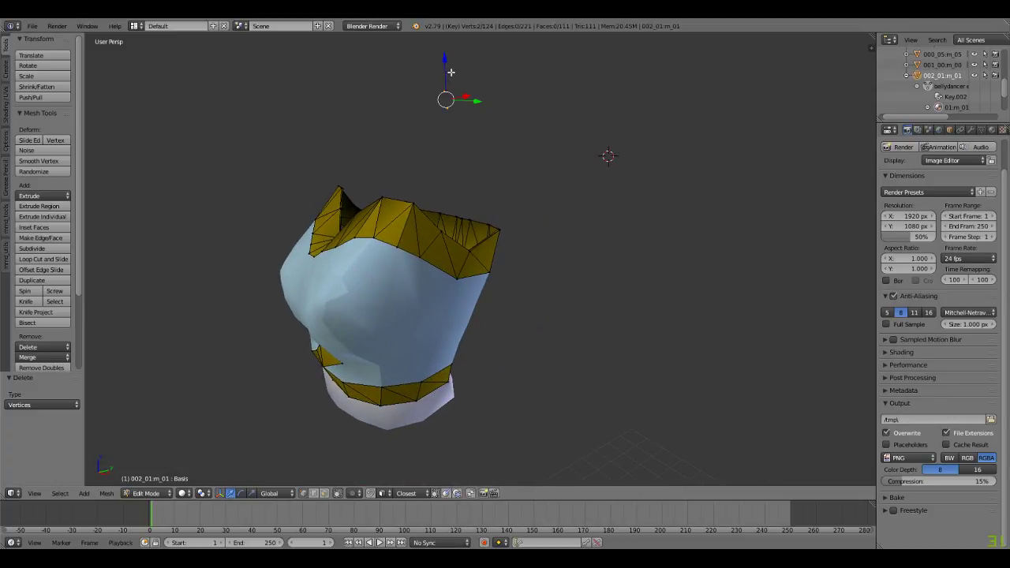
key(x)
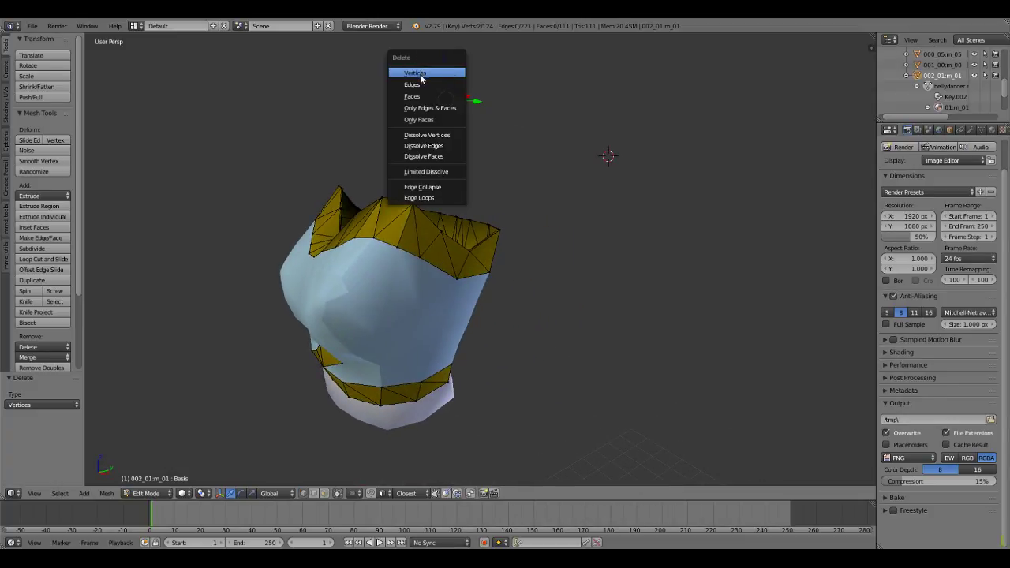
click(421, 74)
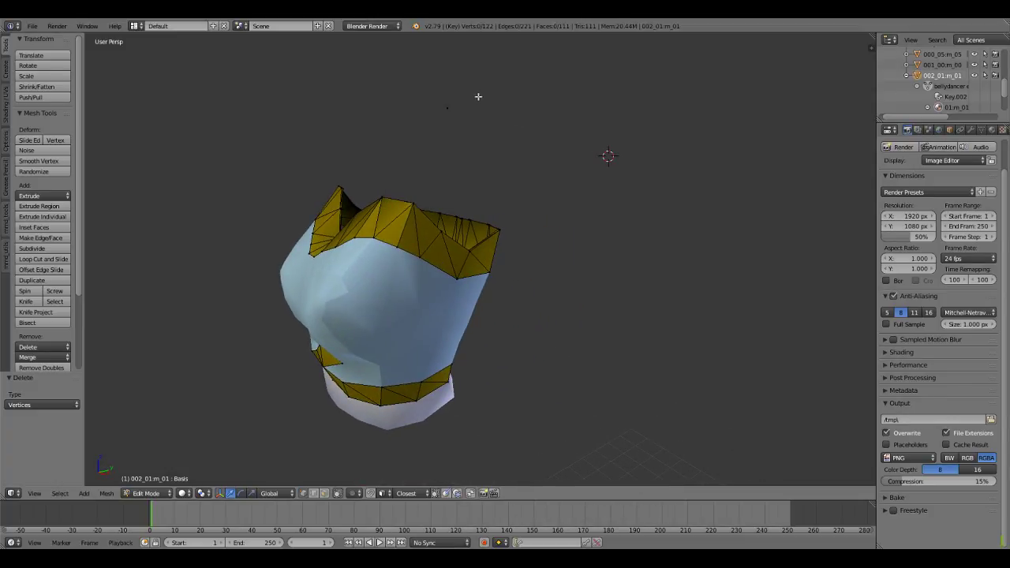
Step: Lasso-select the last stray choker vertex above the top and delete it as a vertex
middle_drag(477, 97, 418, 108)
ctrl+drag(417, 129, 404, 77)
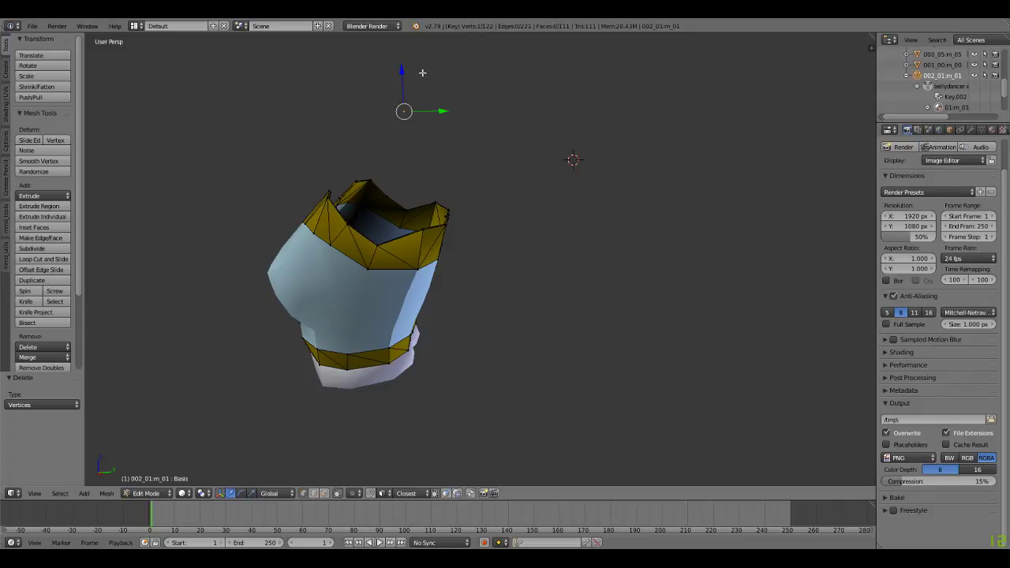
key(x)
click(396, 81)
middle_drag(356, 151, 462, 150)
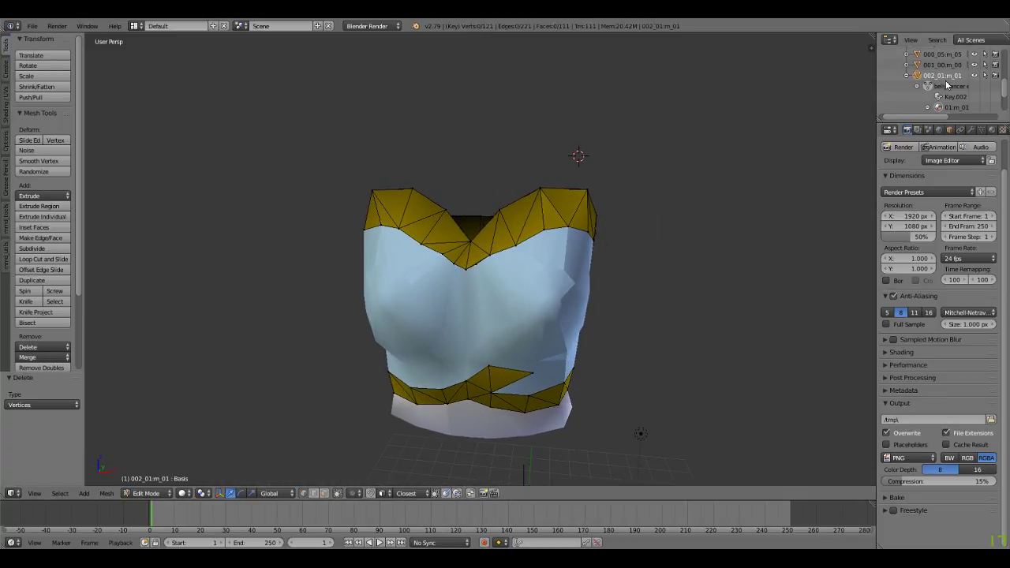
scroll(908, 79, up, 2)
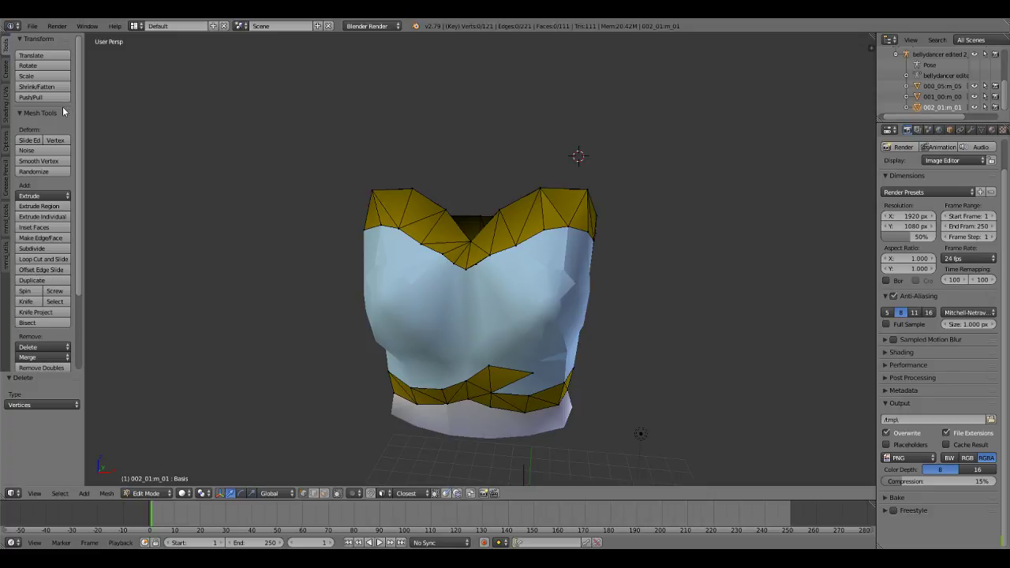
click(5, 79)
click(5, 105)
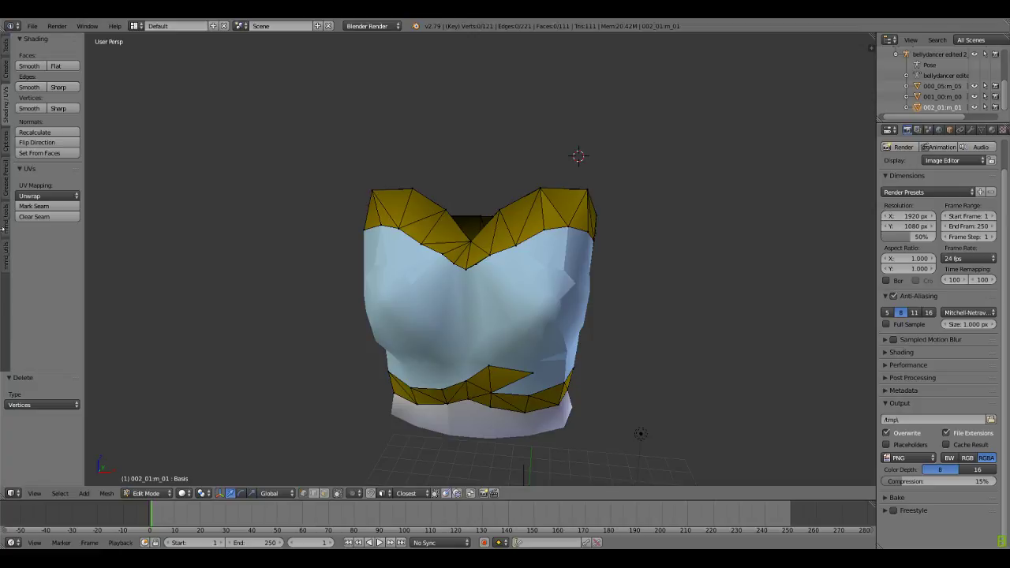
click(6, 257)
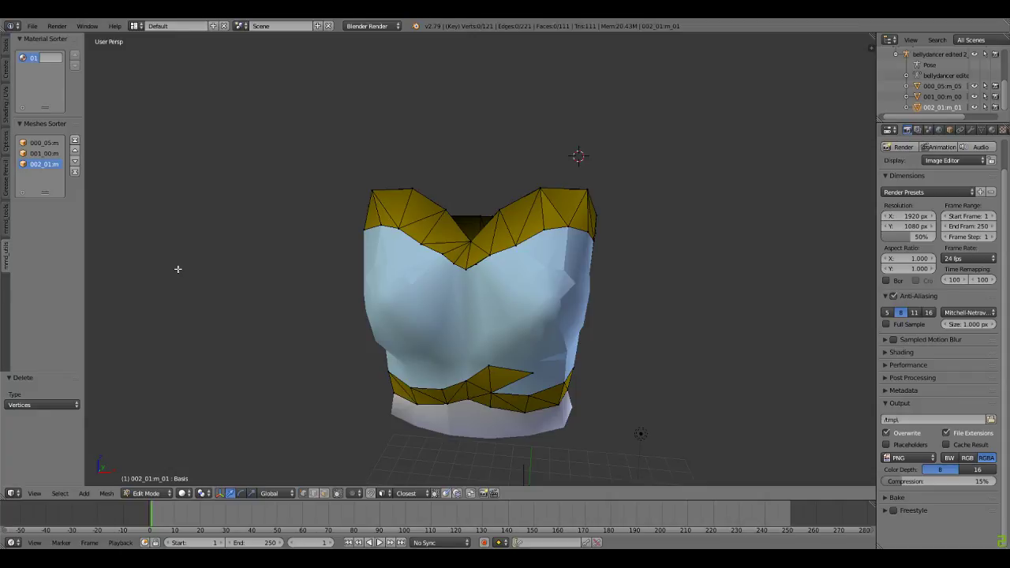
Step: Leave mesh editing and select the model's root object, bellydancer edited 2
click(932, 87)
scroll(931, 91, up, 4)
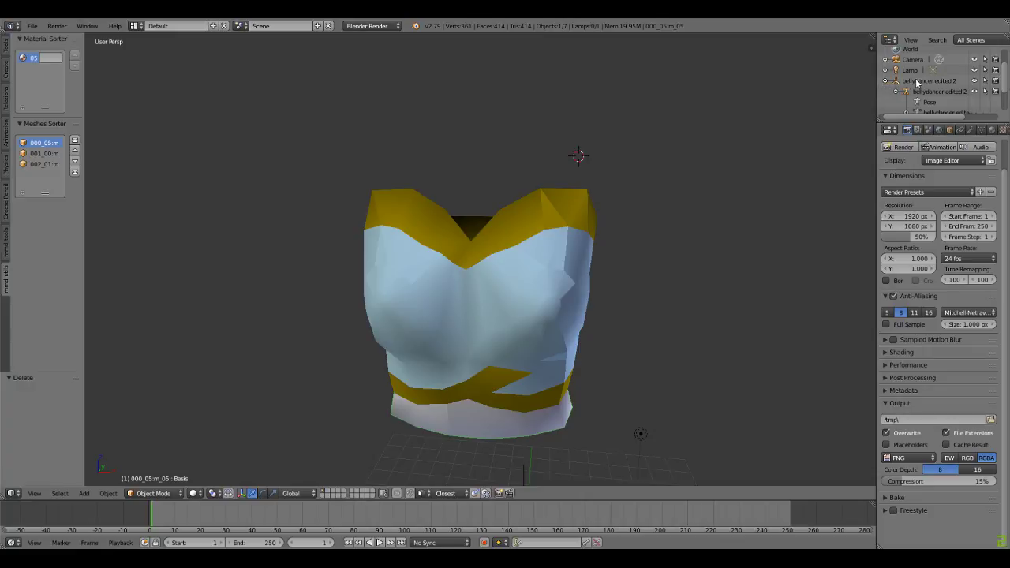
click(922, 81)
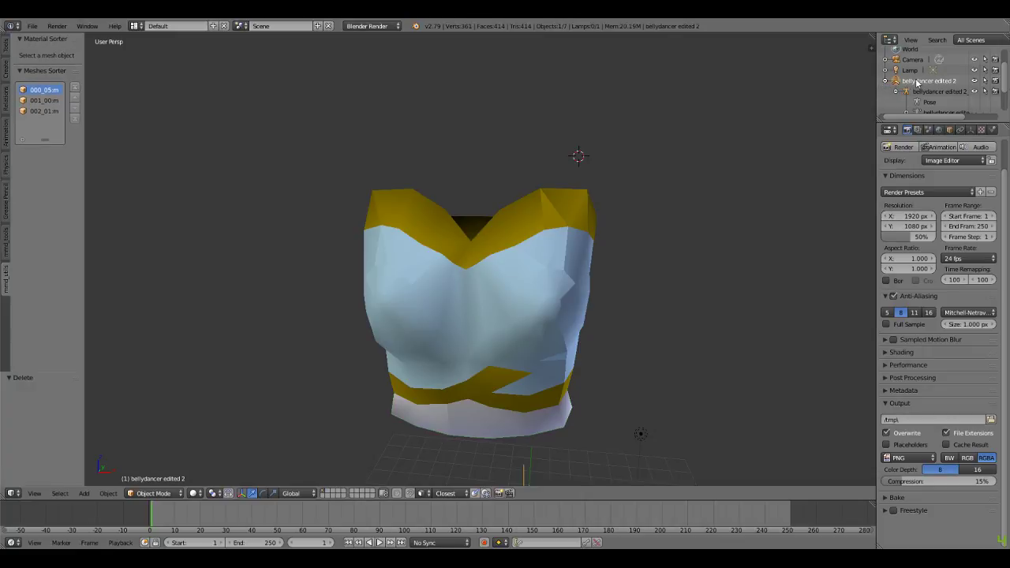
Step: Start a MikuMikuDance Model (.pmx) export and go to the Ayame TDA Base folder inside mmd files on the Desktop
click(33, 26)
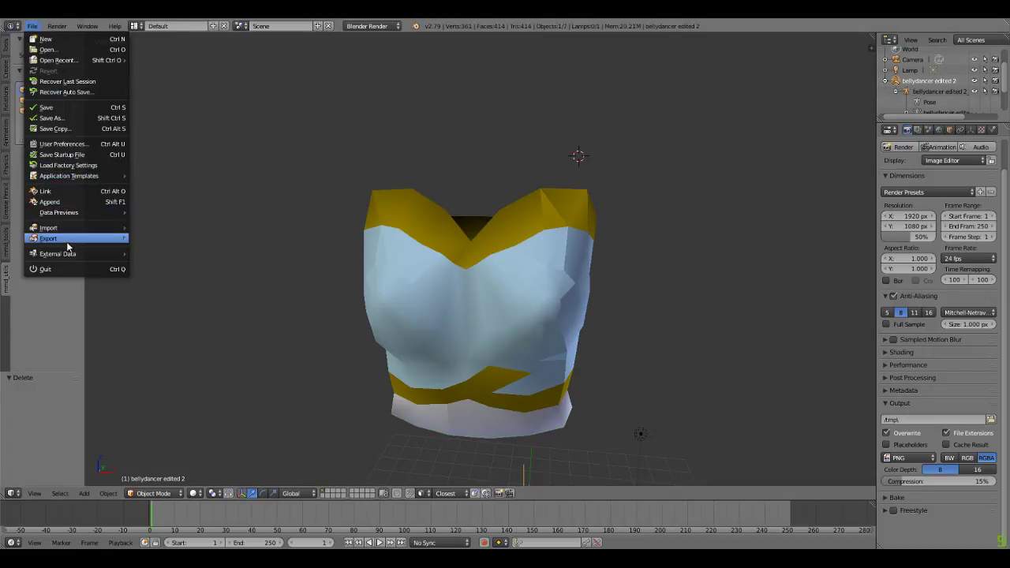
mouse_move(68, 243)
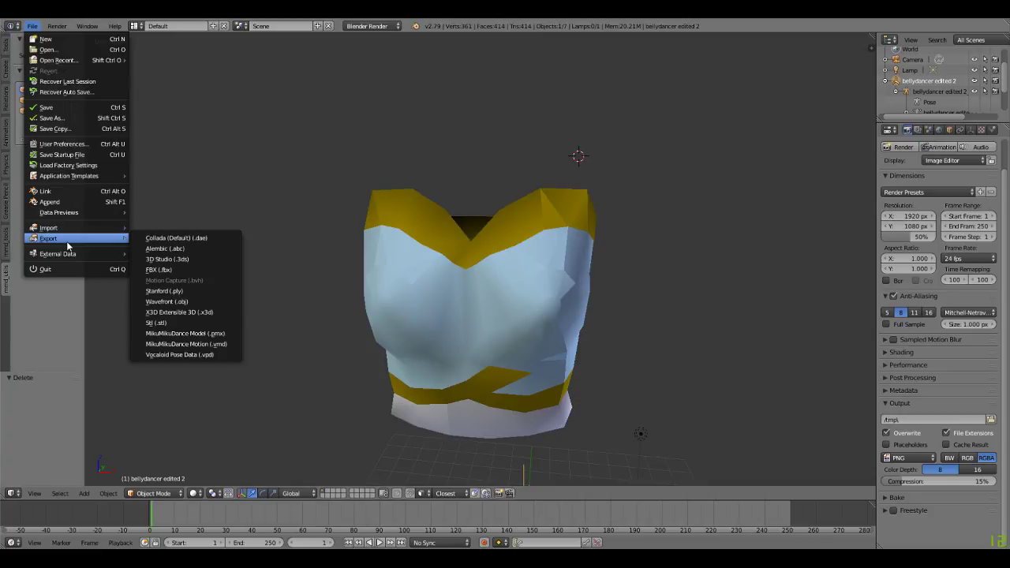
click(203, 333)
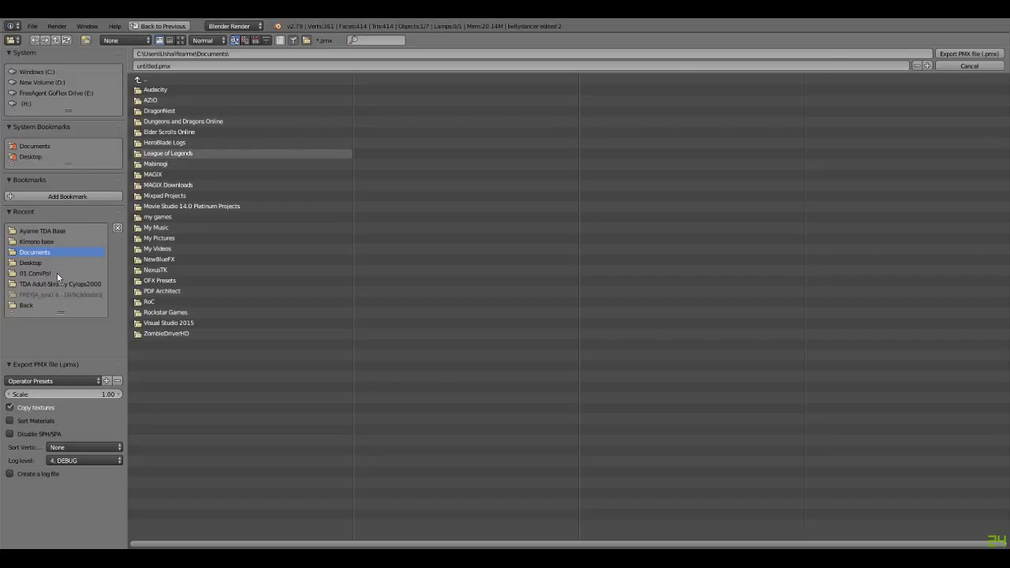
double_click(31, 263)
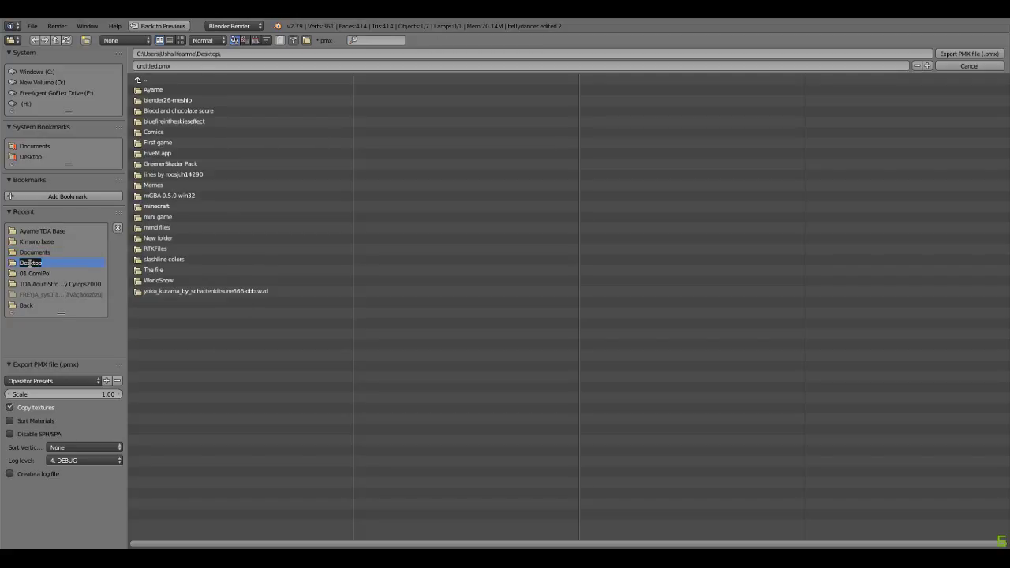
click(157, 227)
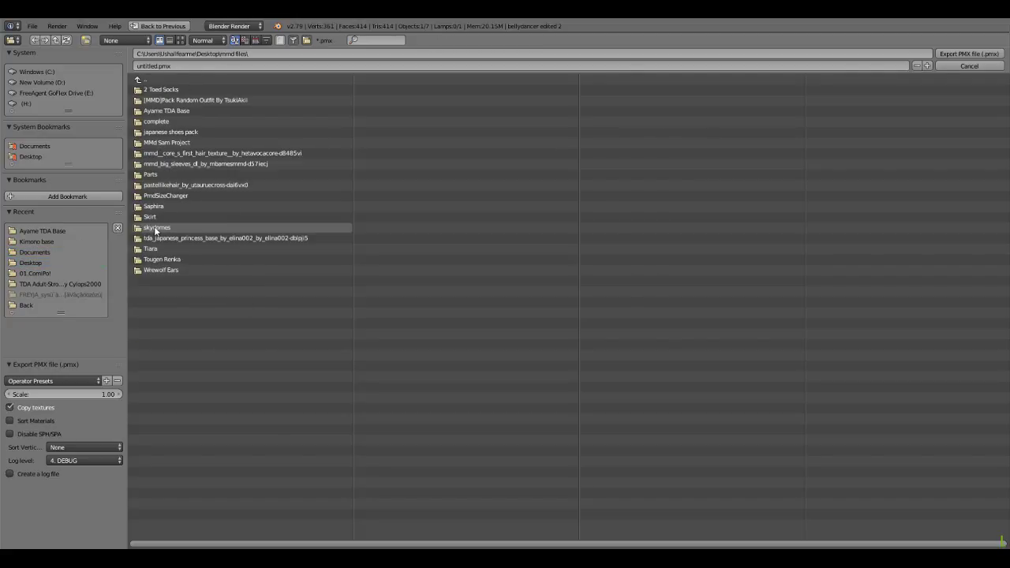
click(163, 111)
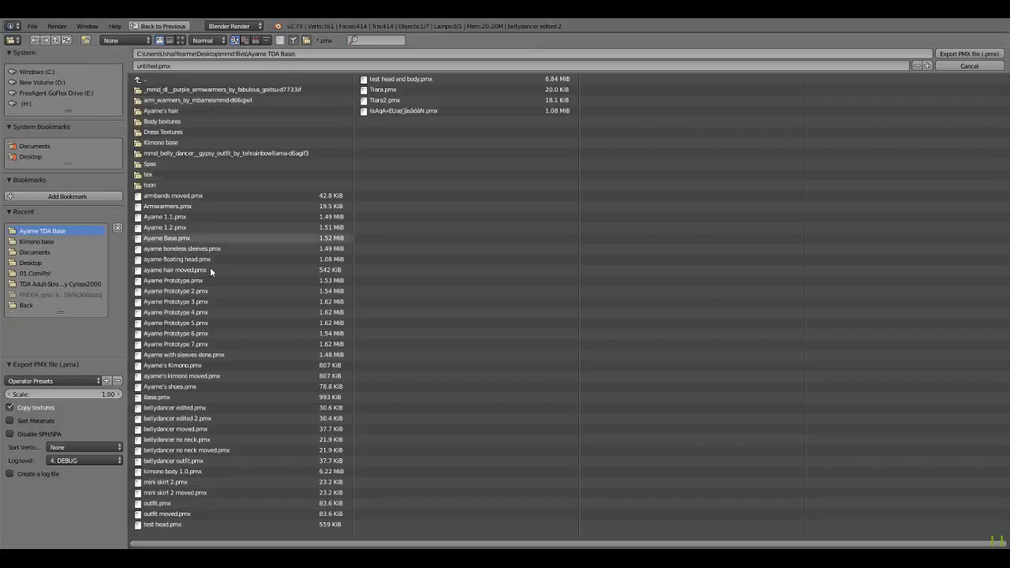
Step: Name the export file new shirt.pmx and export the model
click(204, 66)
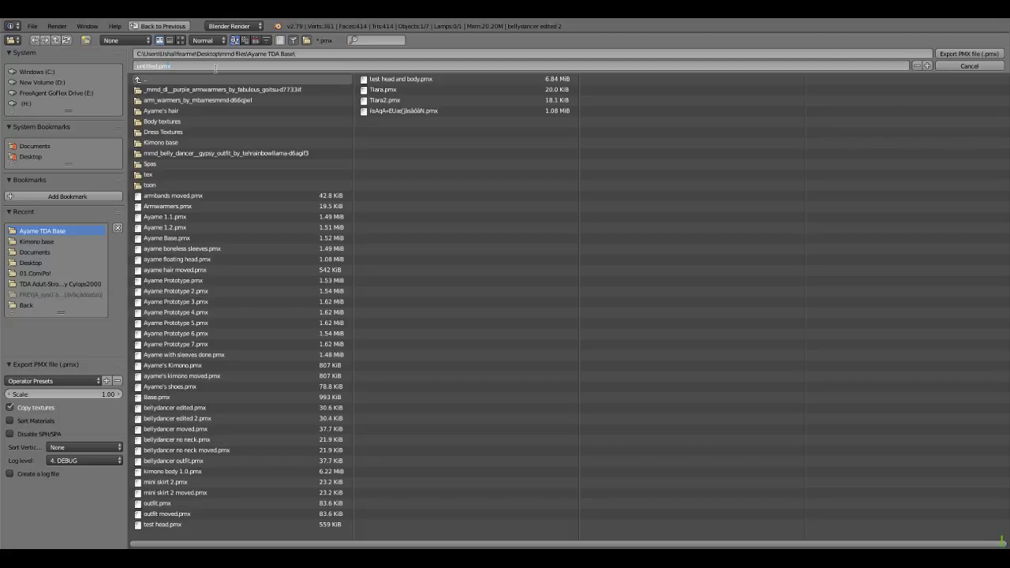
key(BackSpace)
key(BackSpace)
key(BackSpace)
key(BackSpace)
key(BackSpace)
key(BackSpace)
key(BackSpace)
key(BackSpace)
text(new shirt)
click(978, 56)
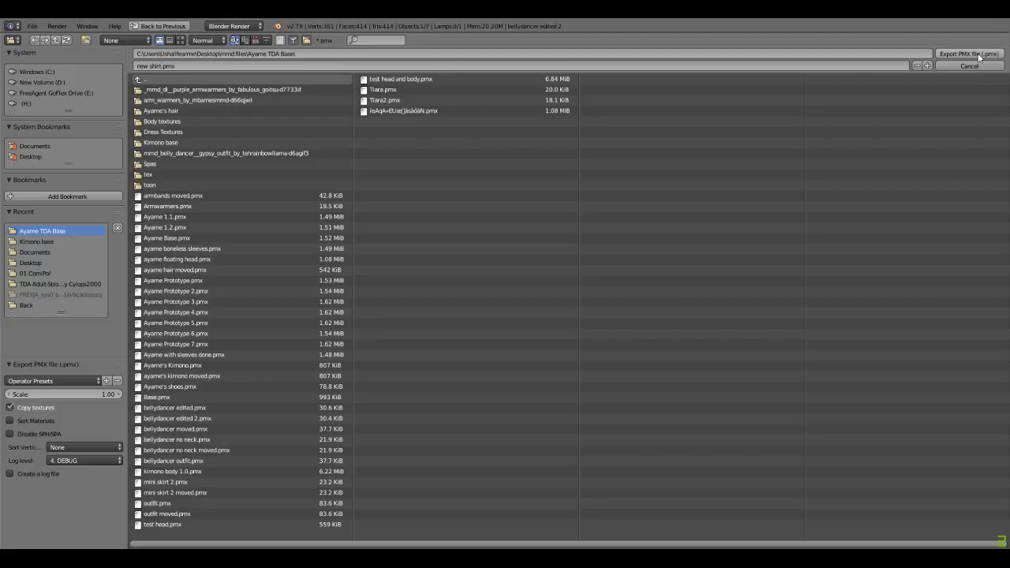
click(979, 55)
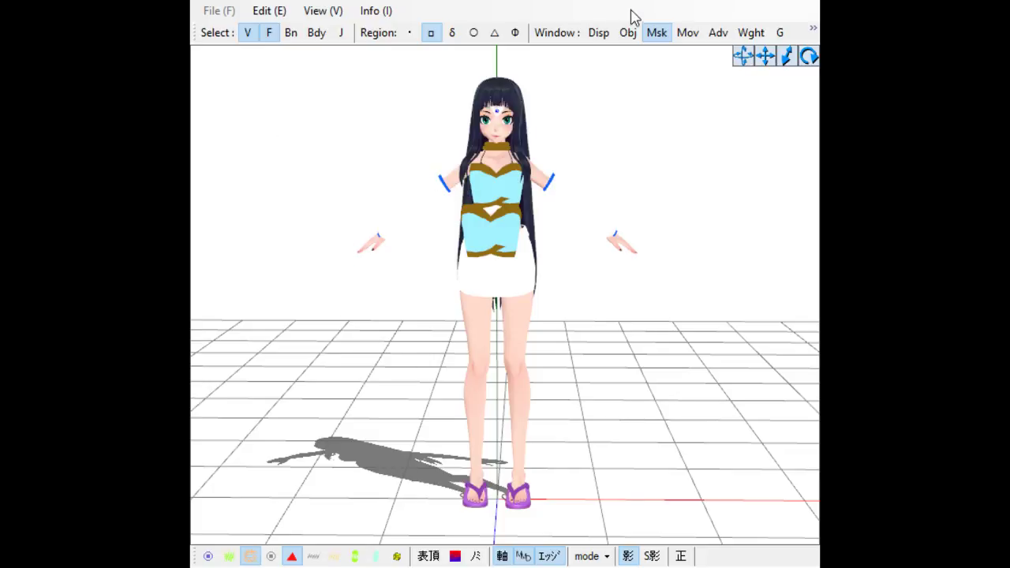
Step: Switch to PMX Editor's model view and use material masking to inspect the old top's parts in isolation
click(659, 39)
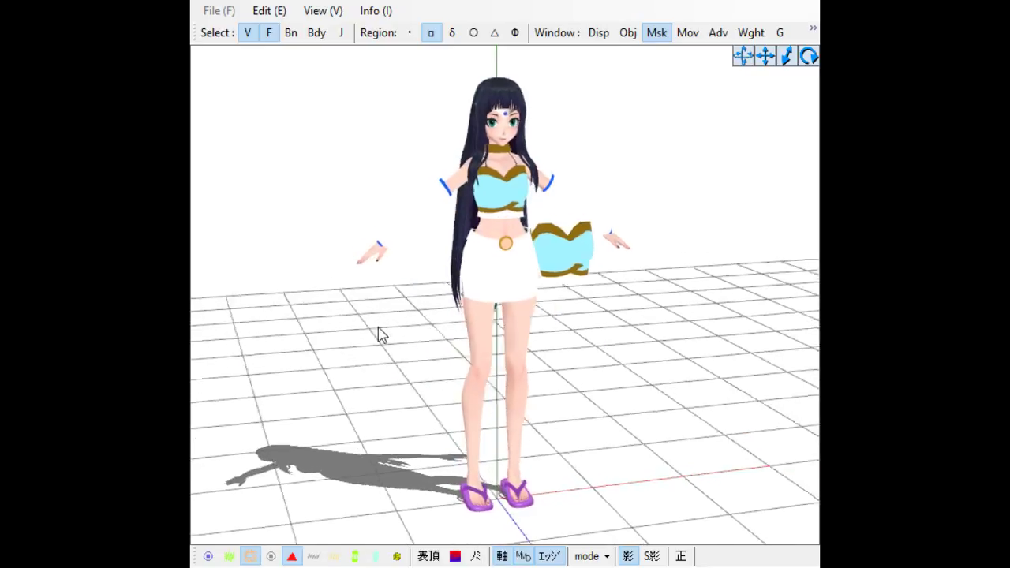
mouse_move(378, 327)
right_down()
mouse_move(388, 334)
mouse_move(367, 342)
right_up()
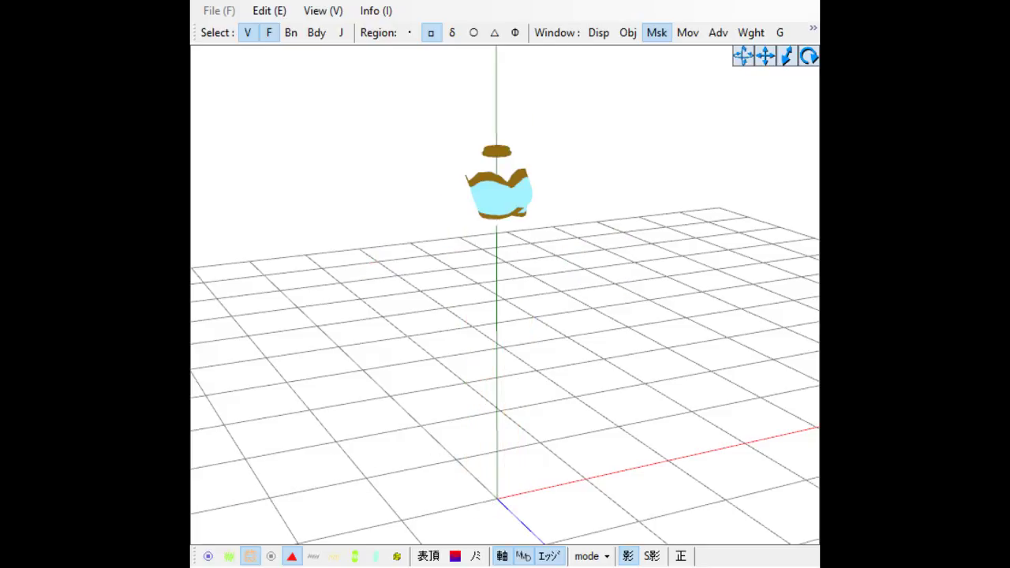
mouse_move(569, 289)
right_down()
mouse_move(539, 297)
mouse_move(551, 282)
mouse_move(550, 296)
right_up()
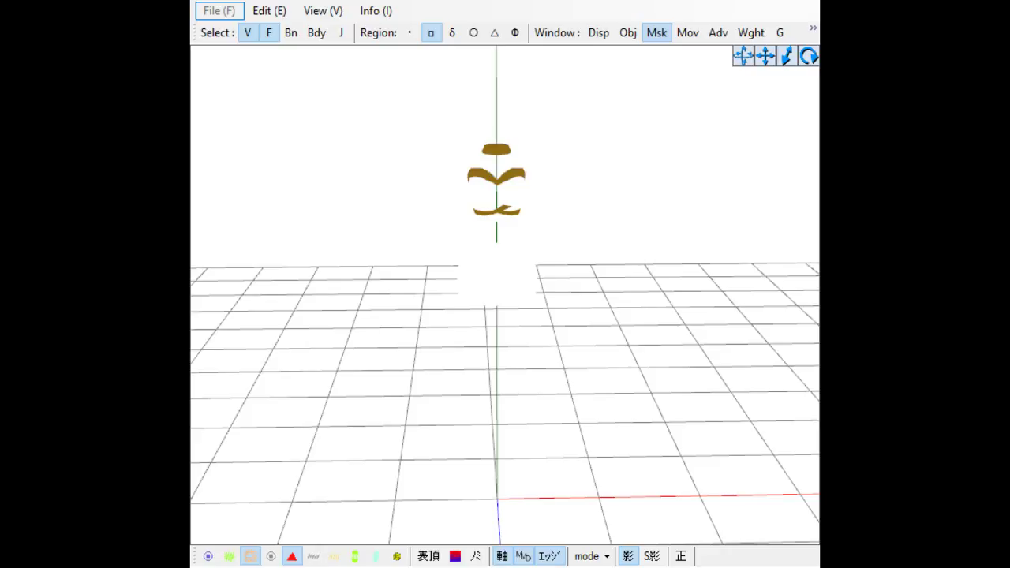
right_drag(410, 351, 390, 350)
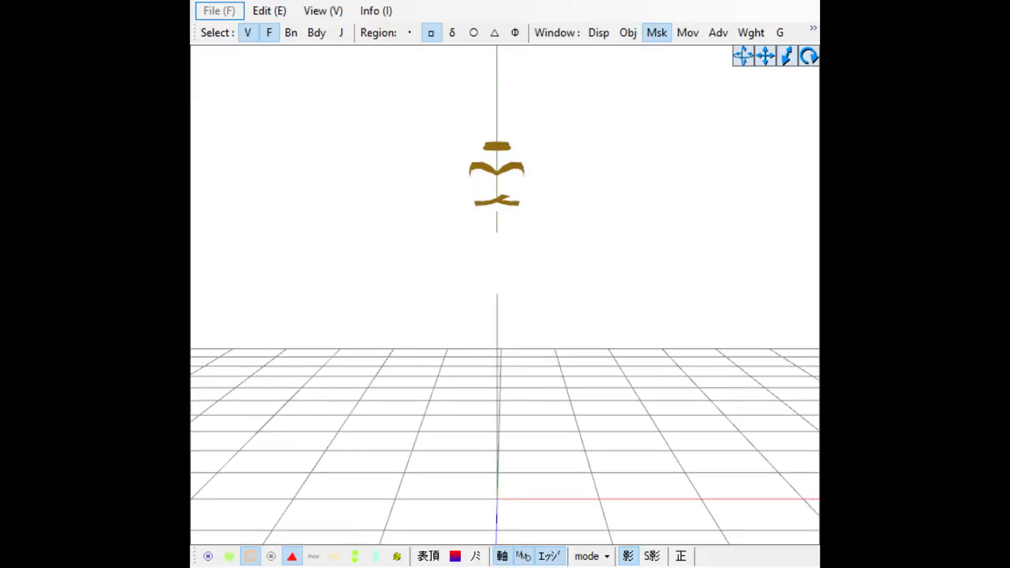
right_drag(279, 377, 309, 384)
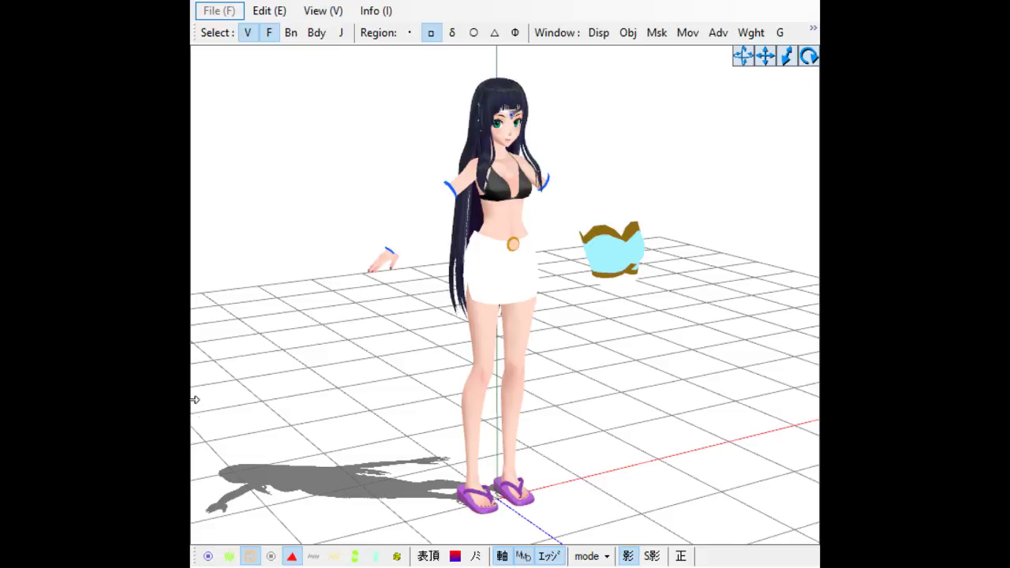
Step: Open the sub-view, then box-select the detached new top's vertices in side view and move them back toward the body
drag(191, 402, 142, 385)
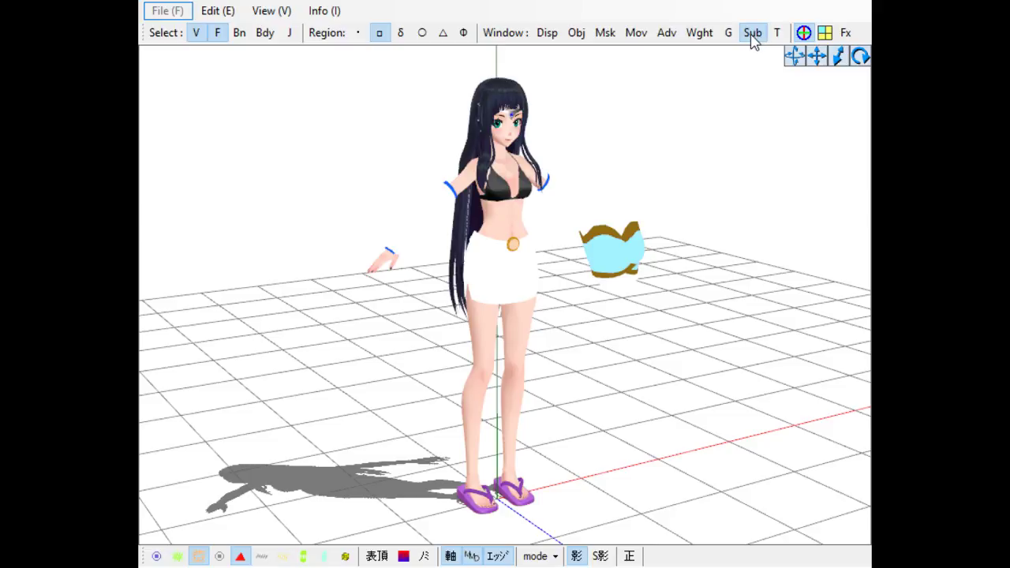
click(753, 36)
right_drag(512, 283, 354, 151)
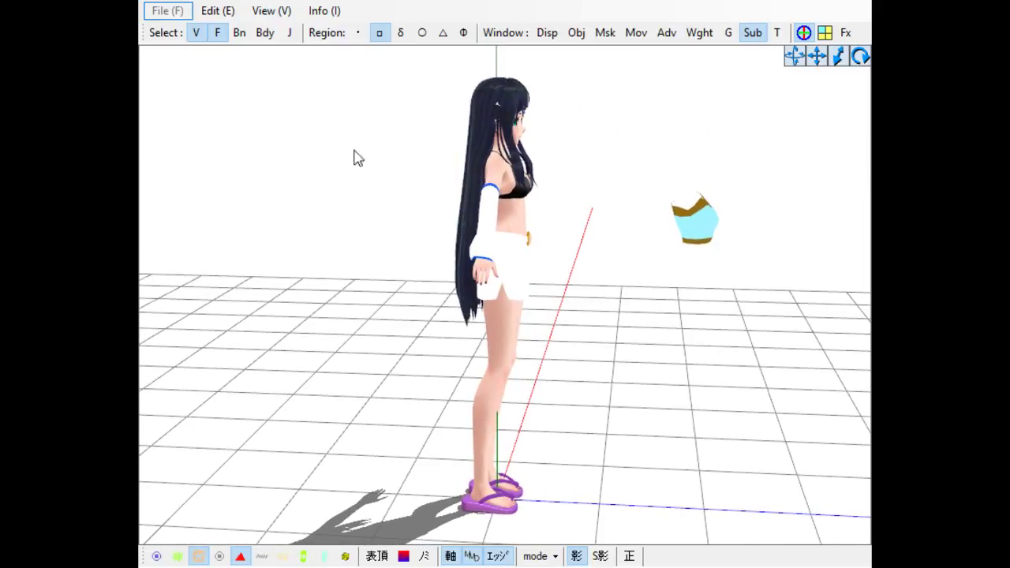
click(197, 35)
click(217, 35)
drag(617, 133, 759, 286)
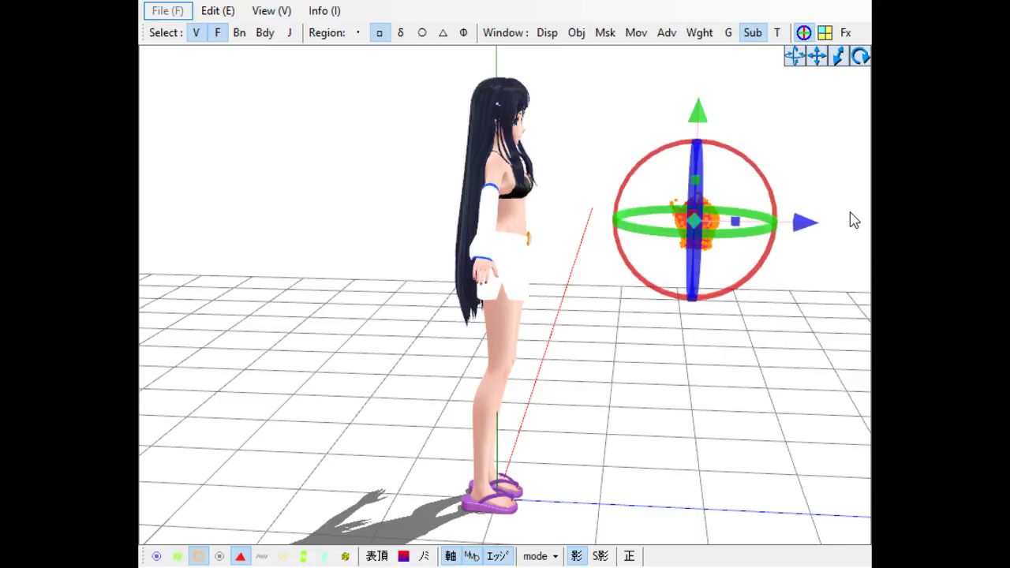
drag(805, 228, 694, 225)
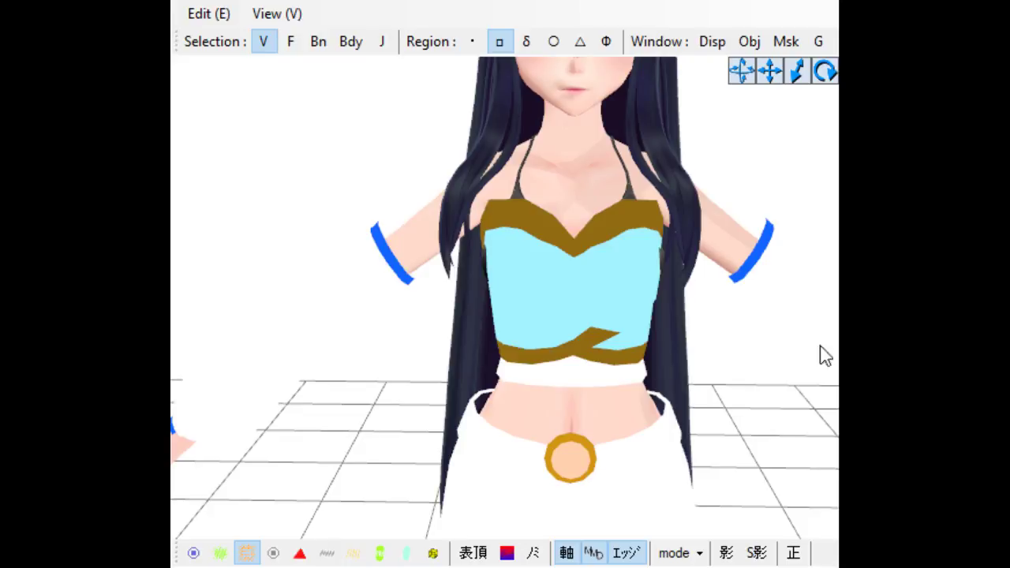
Step: Examine how the new top fits over the chest, sides and back, looking for places where the body pokes through
right_drag(630, 297, 674, 321)
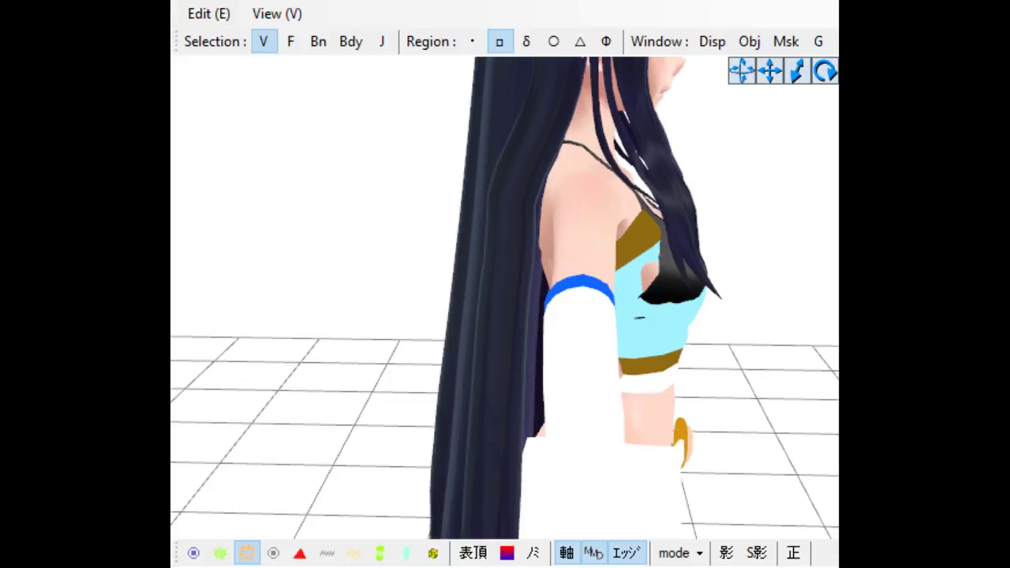
right_drag(585, 324, 652, 311)
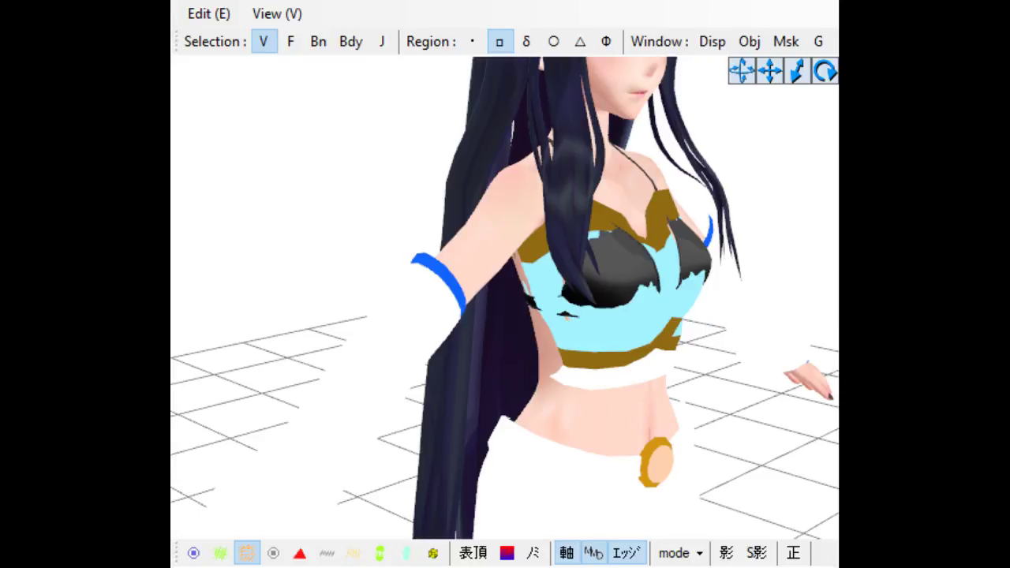
right_drag(775, 304, 724, 309)
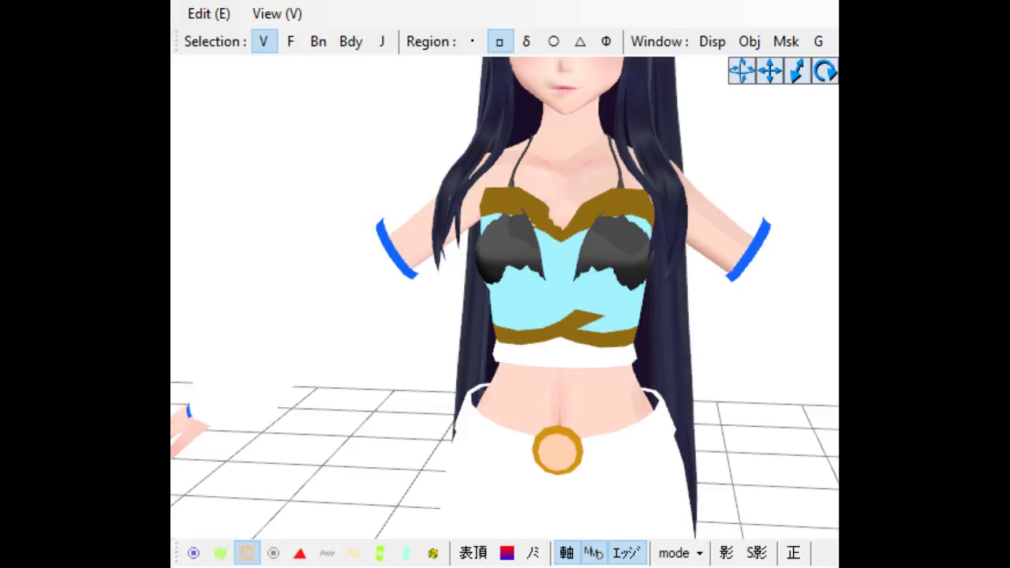
right_drag(550, 342, 649, 330)
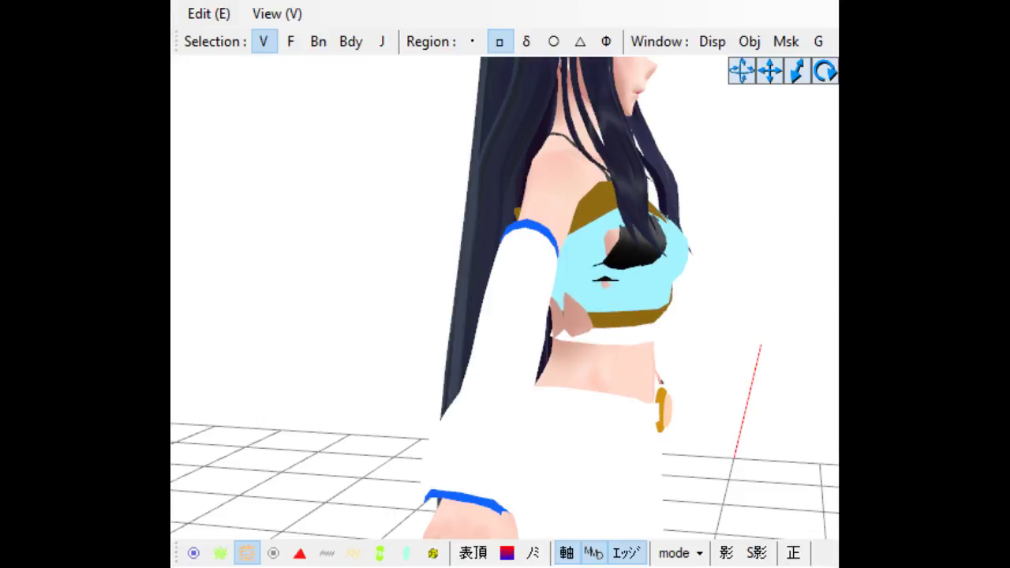
right_drag(671, 365, 754, 340)
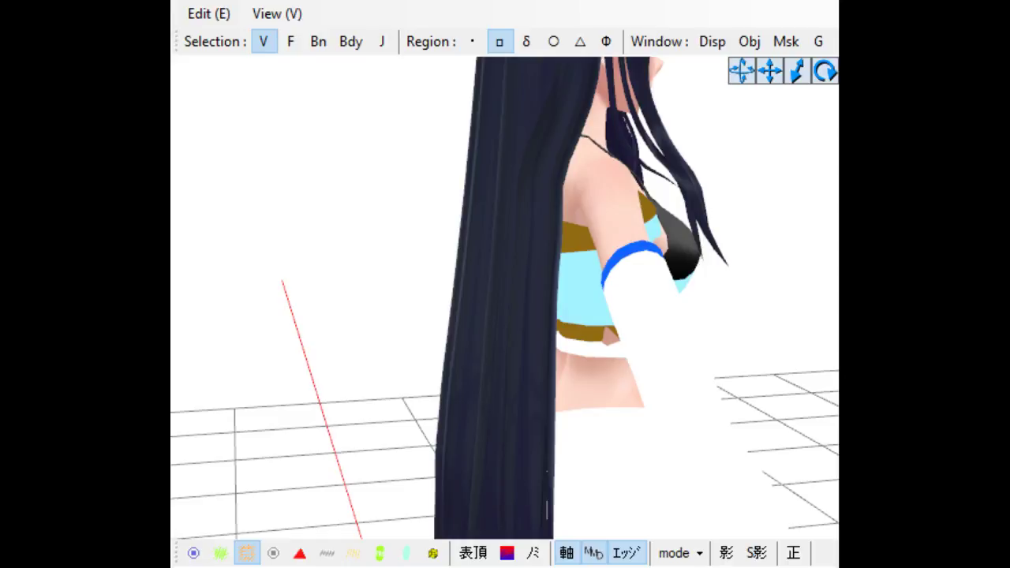
right_drag(700, 297, 669, 288)
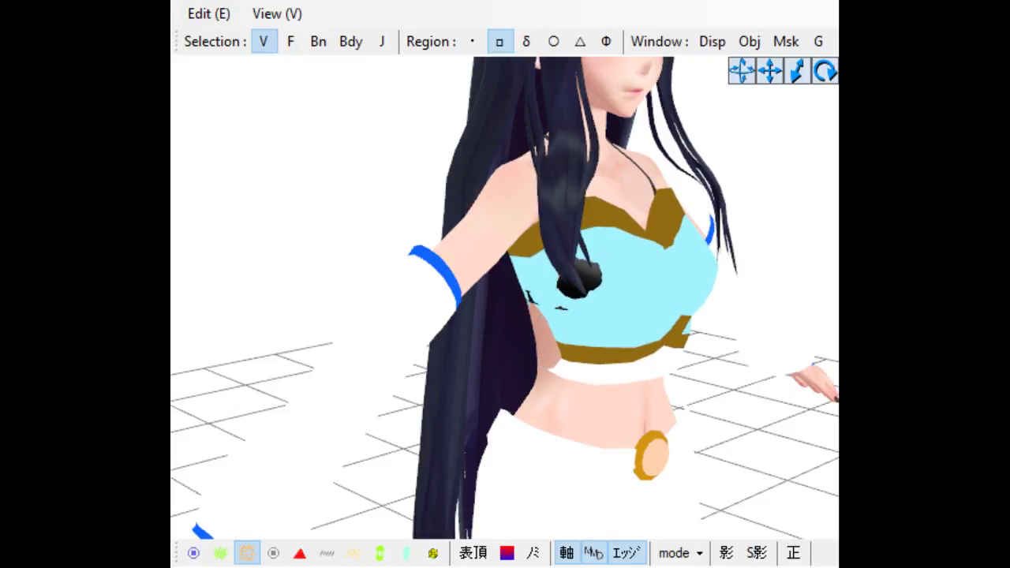
right_drag(614, 311, 778, 286)
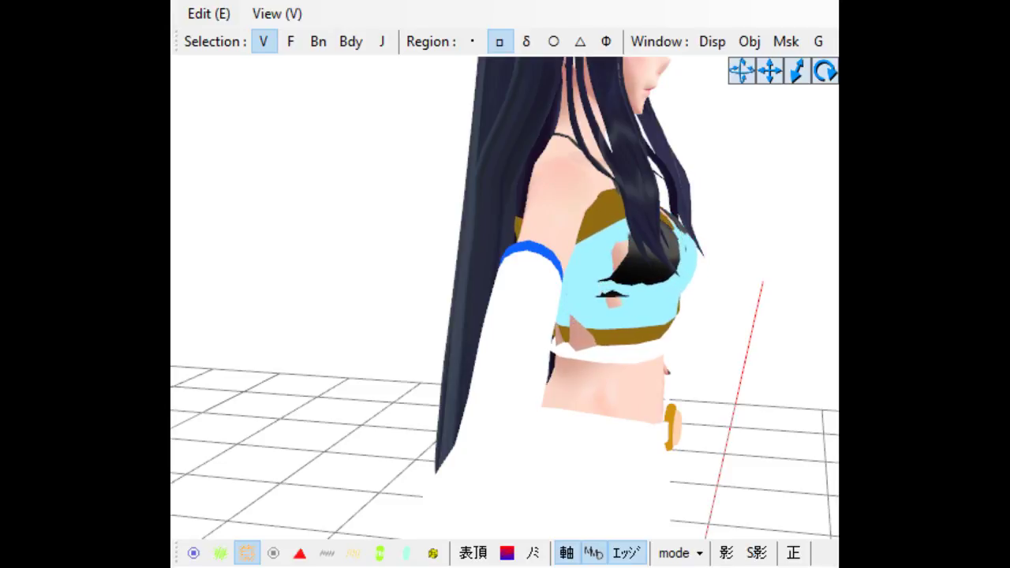
right_drag(663, 347, 604, 348)
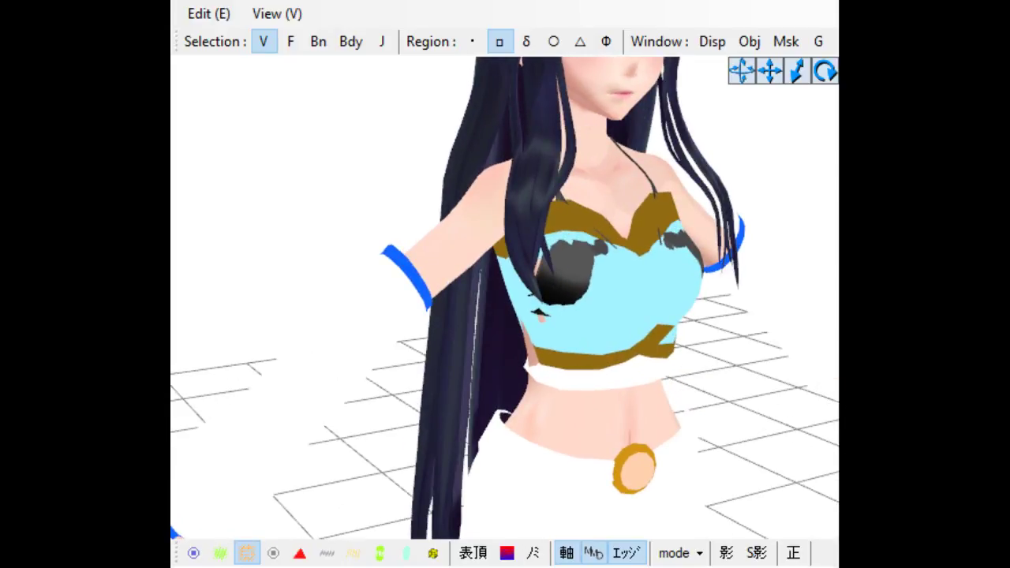
right_drag(690, 332, 648, 320)
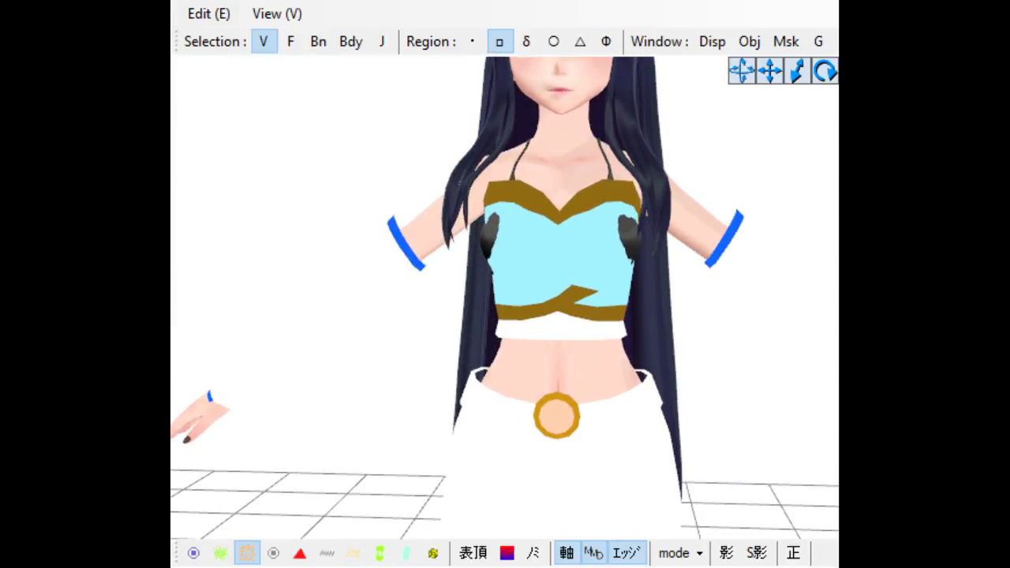
Step: Undo the last three adjustments to the new top and redo one of them
key(ctrl+z)
key(ctrl+z)
key(ctrl+z)
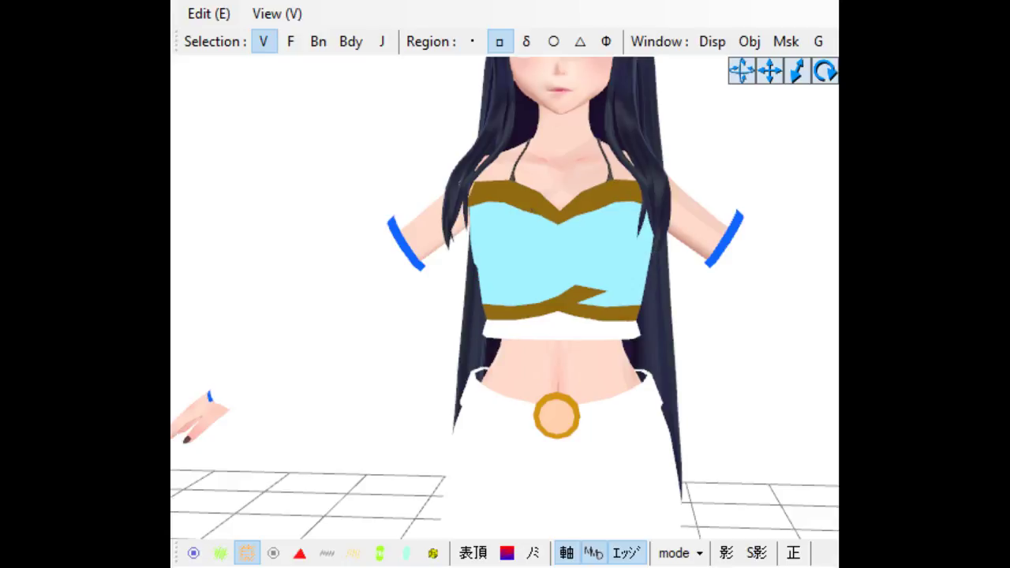
key(ctrl+y)
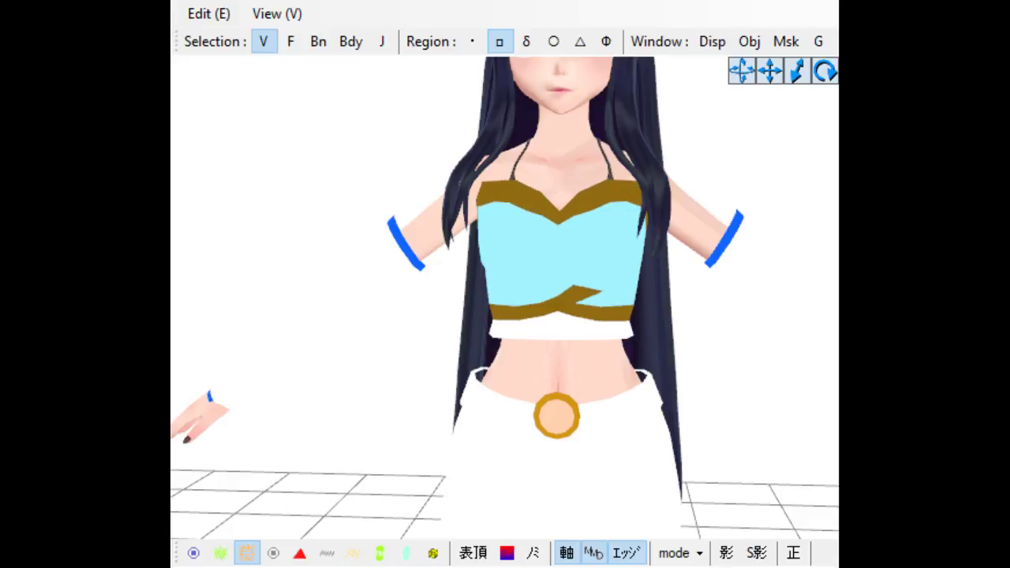
Step: Undo and redo the latest adjustments to the new top while comparing its fit from the side
mouse_move(742, 320)
right_down()
mouse_move(634, 332)
mouse_move(741, 312)
right_up()
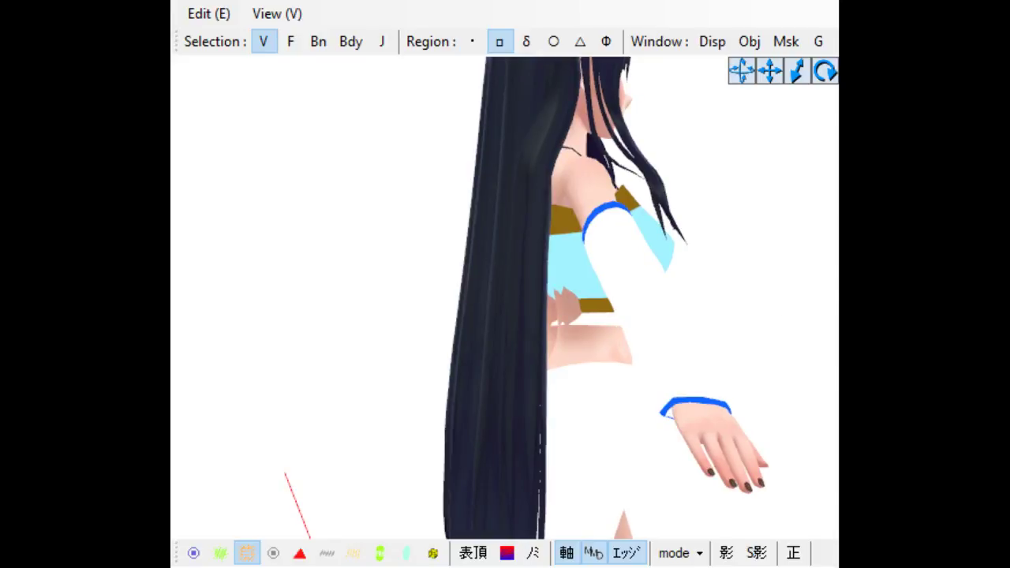
key(ctrl+z)
key(ctrl+z)
key(ctrl+y)
key(ctrl+y)
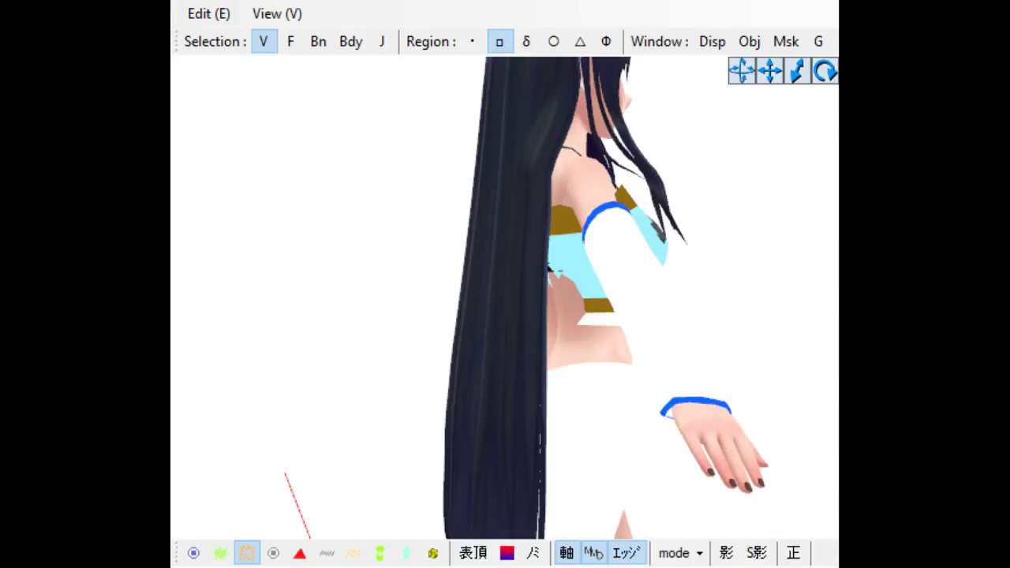
key(ctrl+y)
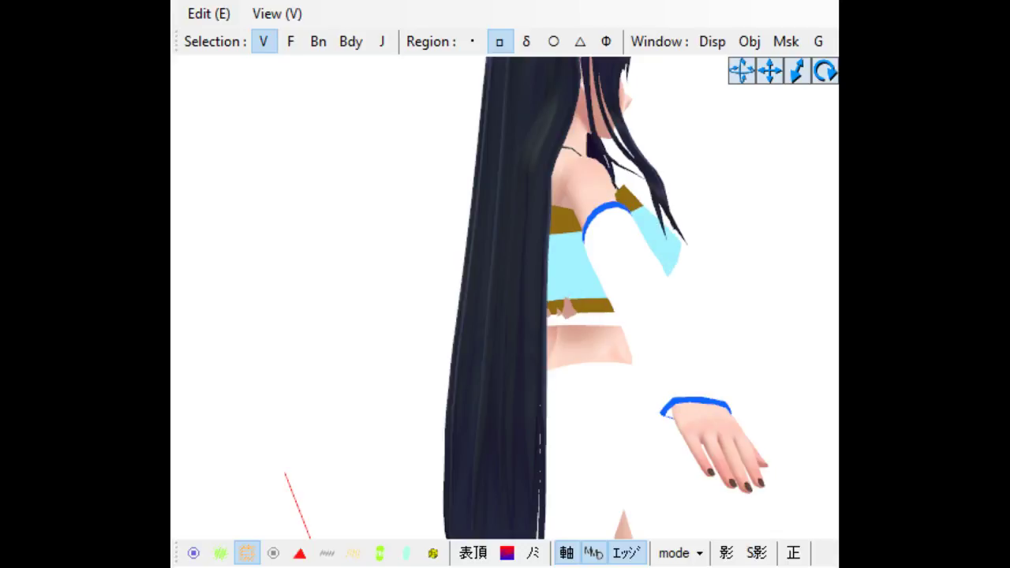
key(ctrl+z)
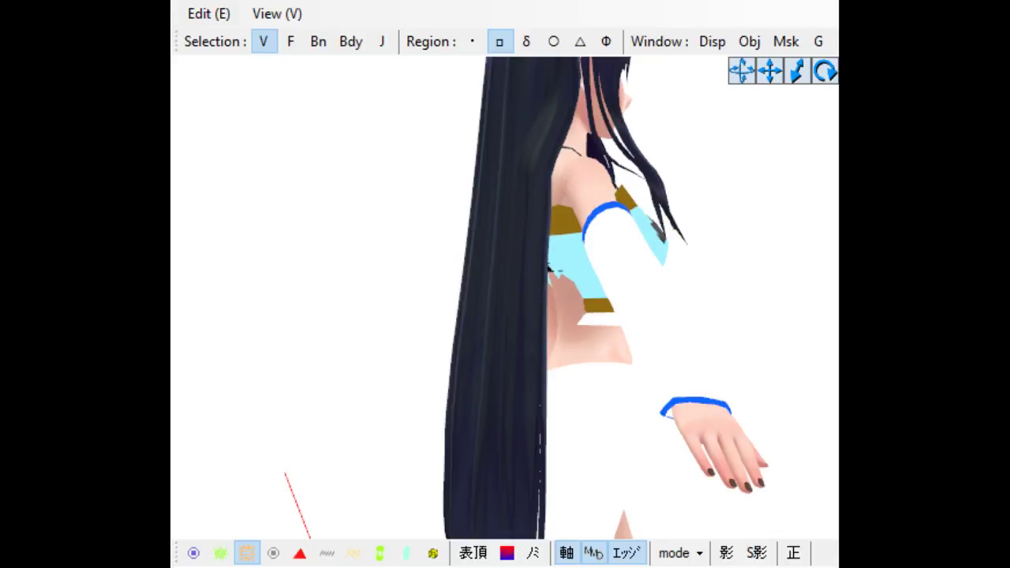
key(ctrl+y)
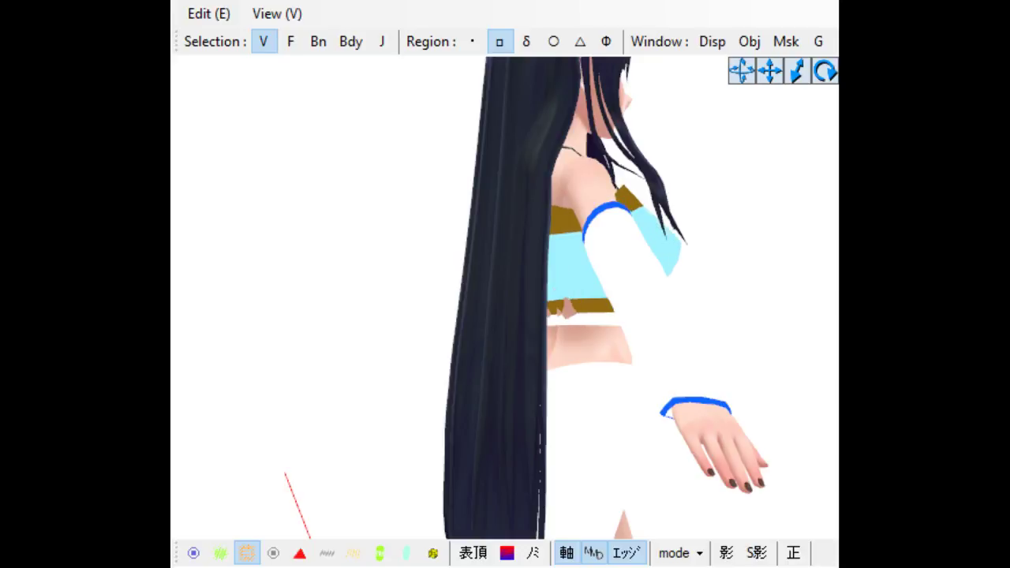
key(ctrl+z)
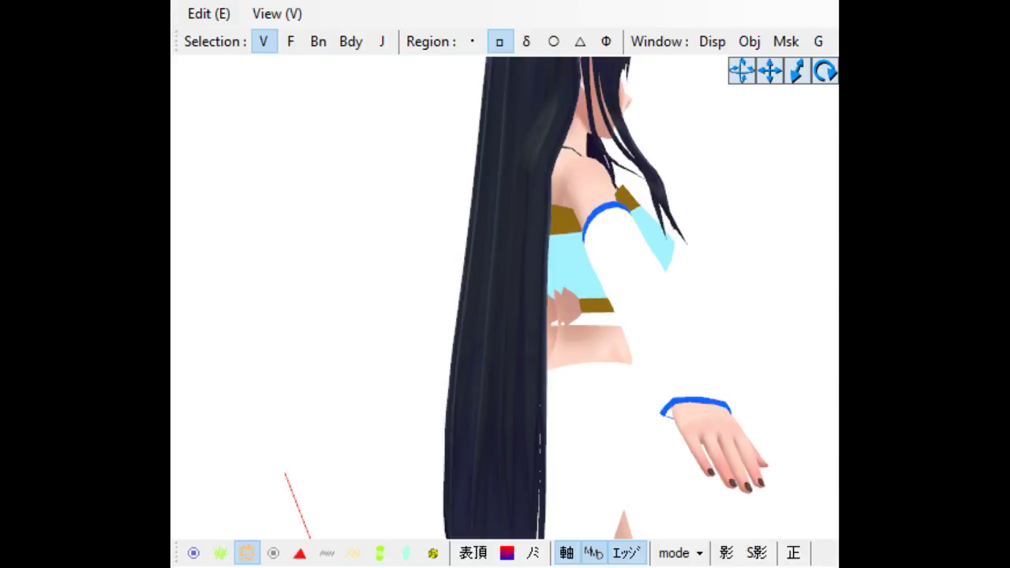
Step: Undo and redo the new top's front-to-back adjustments, comparing in side view where the body pokes through
key(ctrl+z)
key(ctrl+z)
key(ctrl+y)
key(ctrl+y)
key(ctrl+z)
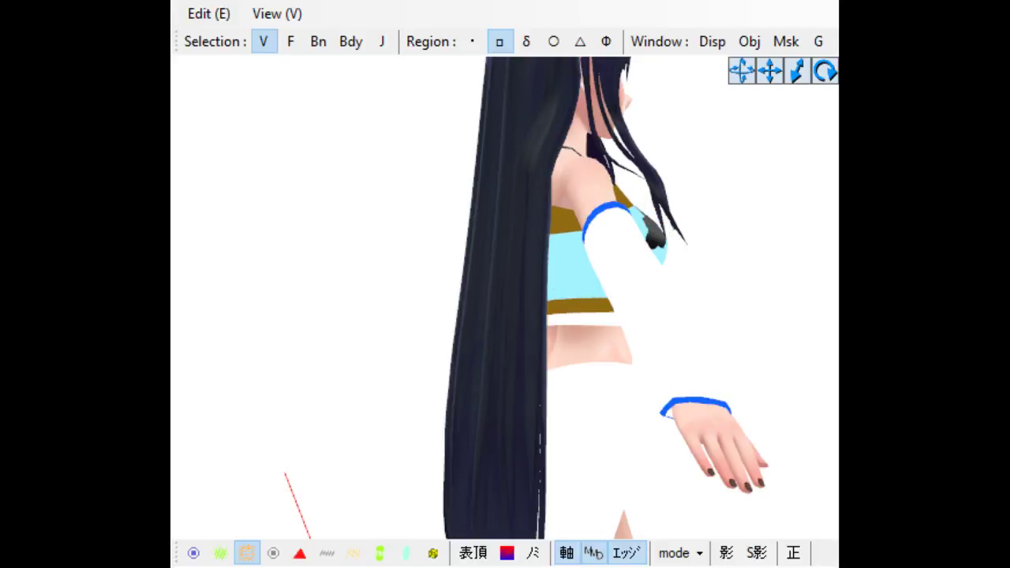
key(ctrl+y)
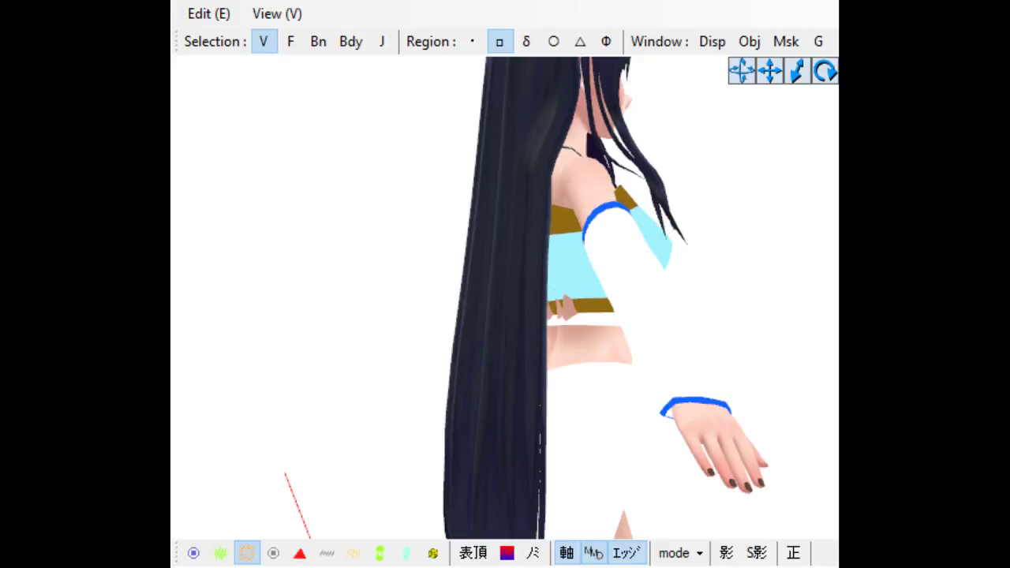
key(ctrl+z)
key(ctrl+y)
key(ctrl+y)
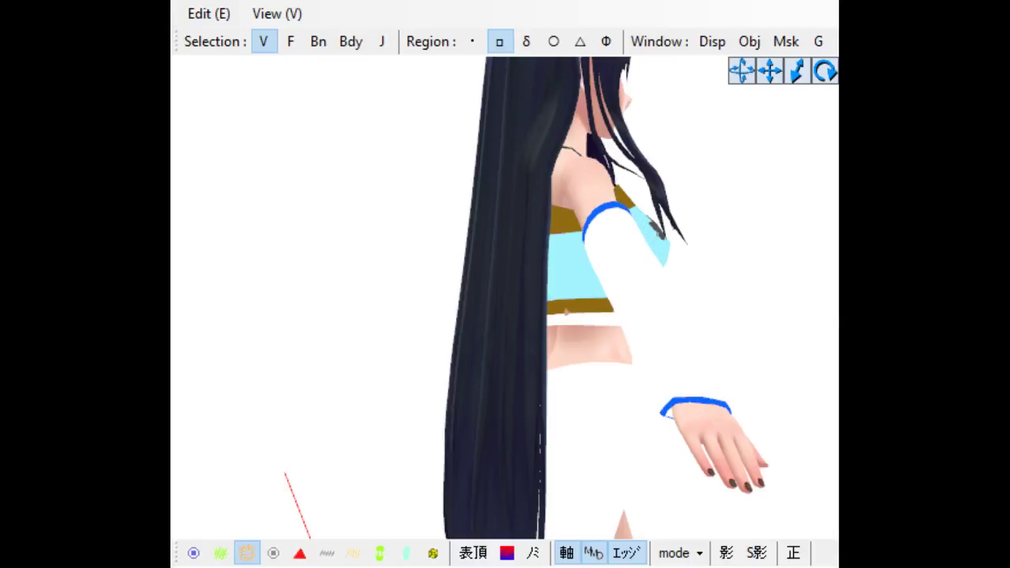
Step: Undo the new top's latest adjustments in front view until it covers the black top underneath at the chest
right_drag(763, 287, 644, 302)
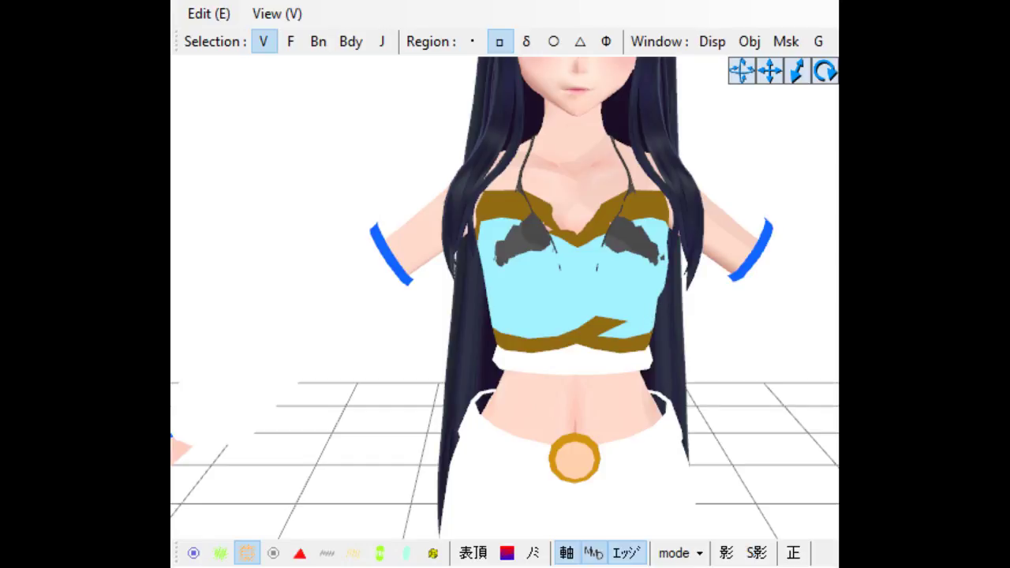
key(ctrl+z)
key(ctrl+z)
key(ctrl+z)
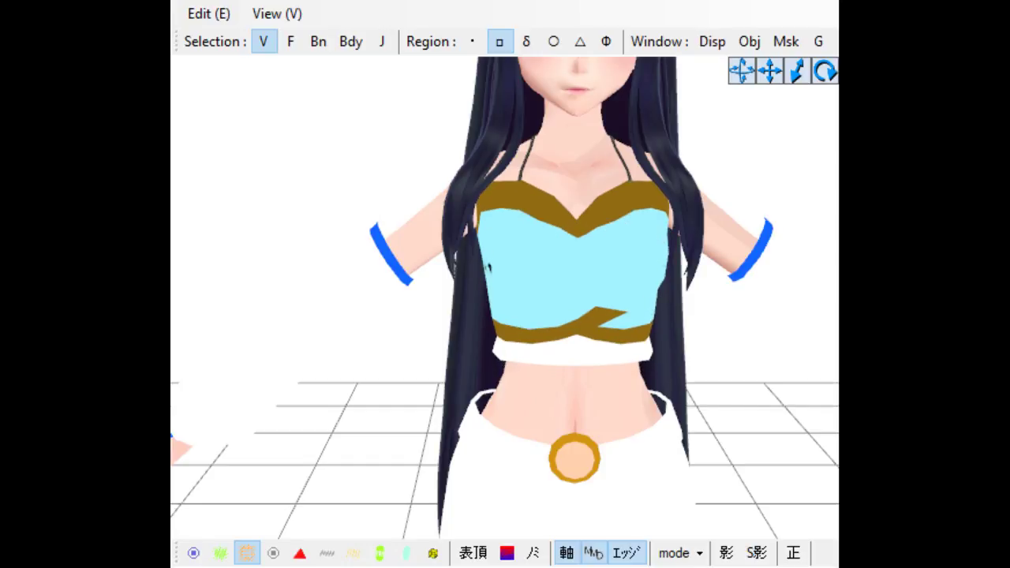
key(ctrl+z)
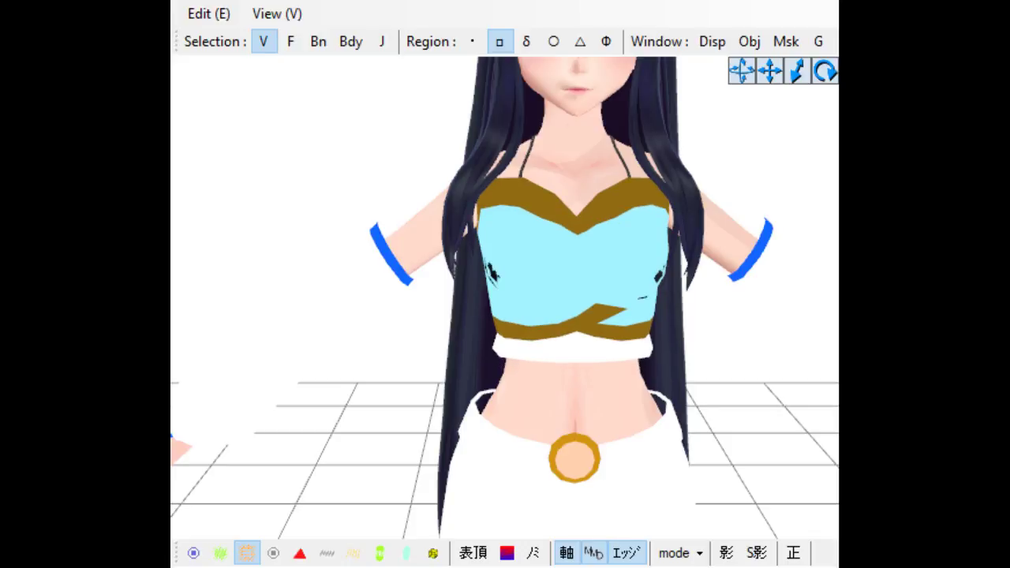
key(ctrl+z)
right_drag(642, 334, 663, 334)
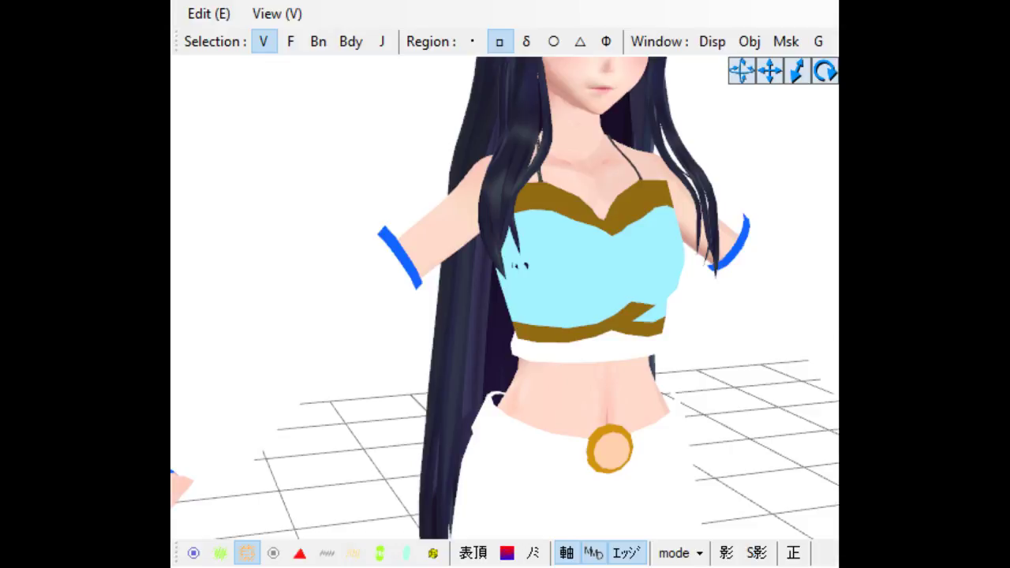
Step: Compare narrower, shifted and wider versions of the new top by undoing and redoing its adjustments in front view
right_drag(699, 349, 652, 341)
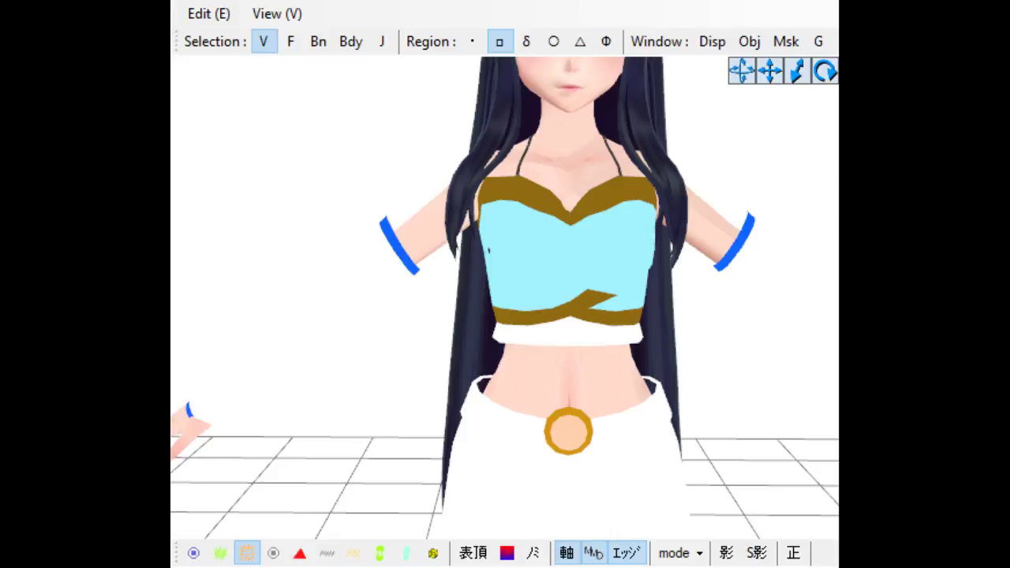
key(ctrl+z)
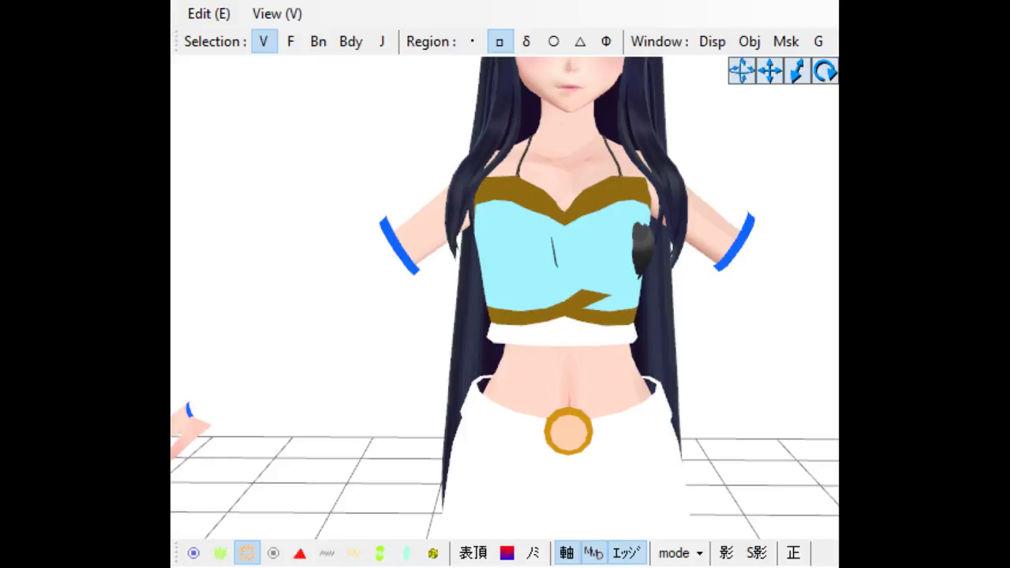
key(ctrl+y)
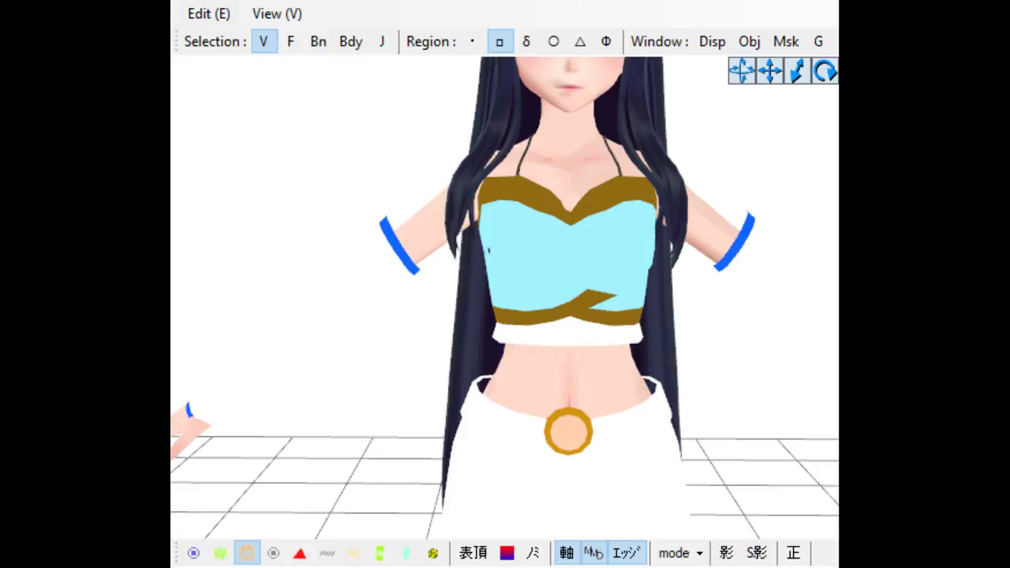
key(ctrl+z)
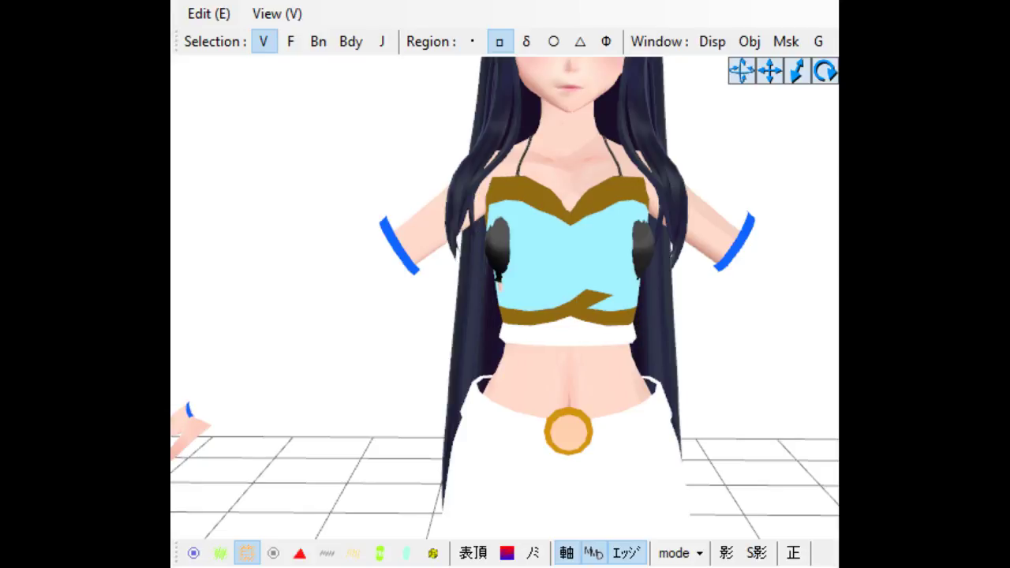
key(ctrl+y)
key(ctrl+y)
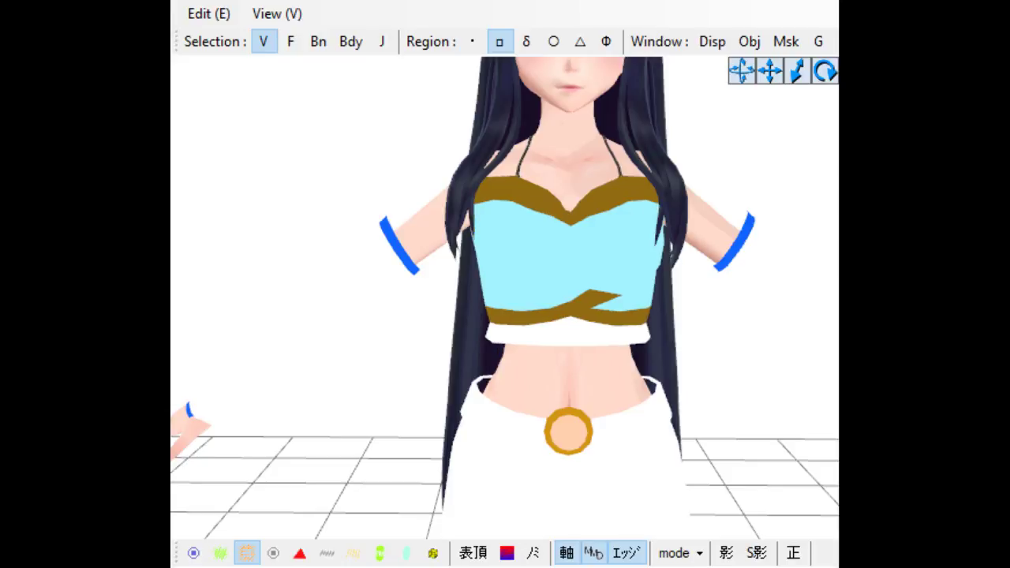
key(ctrl+z)
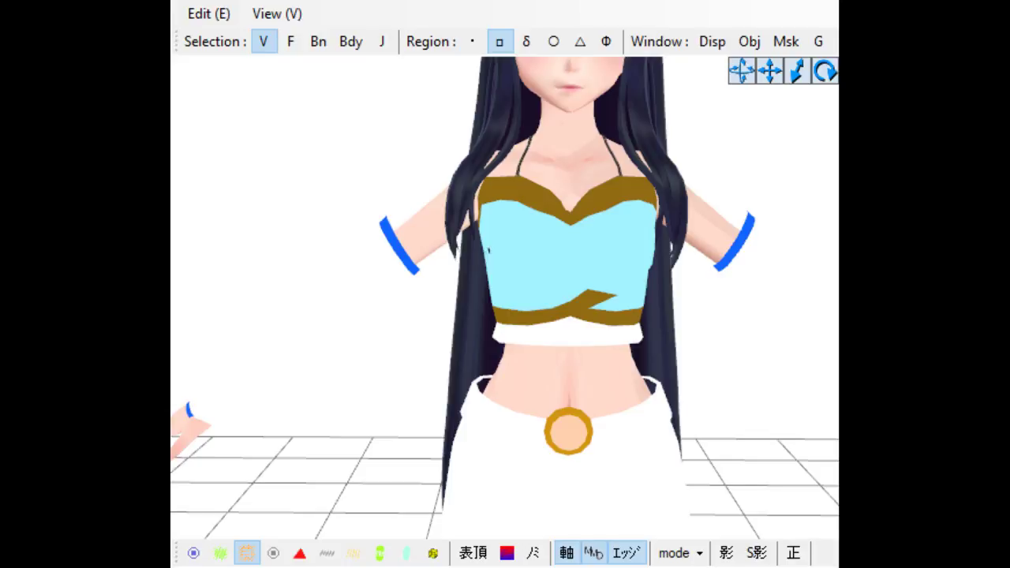
Step: Undo further adjustments of the new top, comparing its height and neckline against the body underneath
key(ctrl+z)
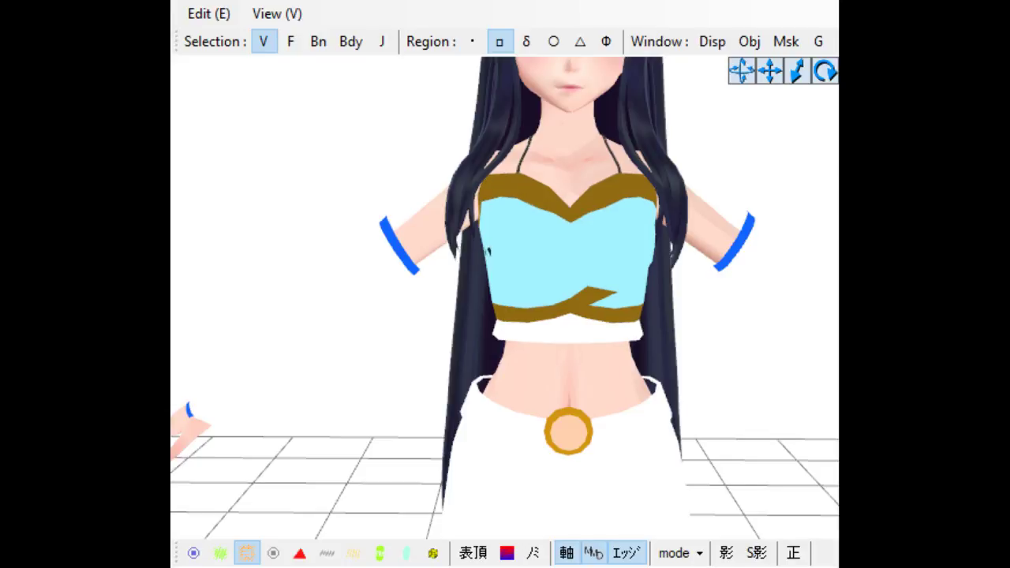
key(ctrl+z)
key(ctrl+z)
key(ctrl+z)
key(ctrl+z)
key(ctrl+z)
key(ctrl+z)
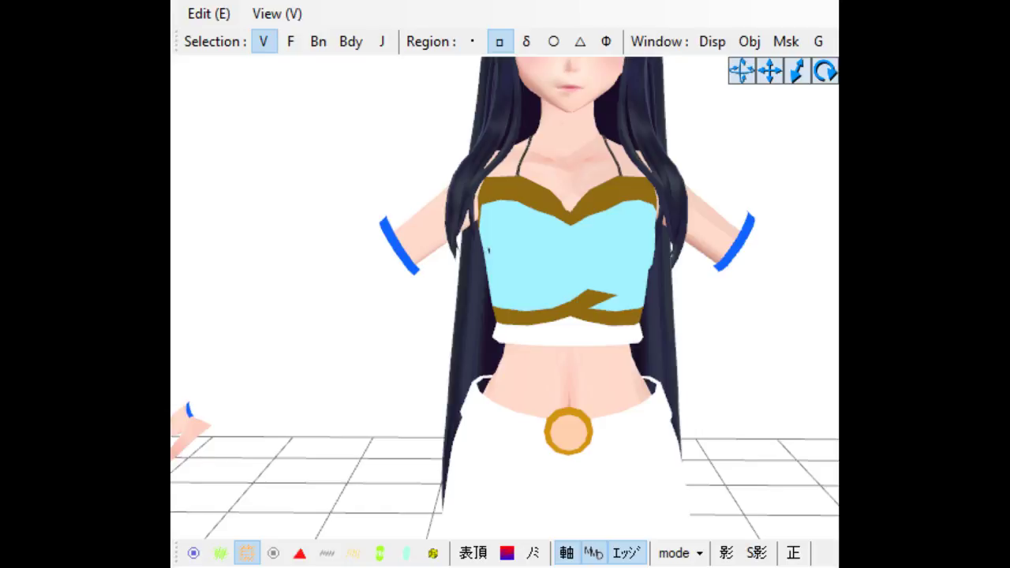
key(ctrl+z)
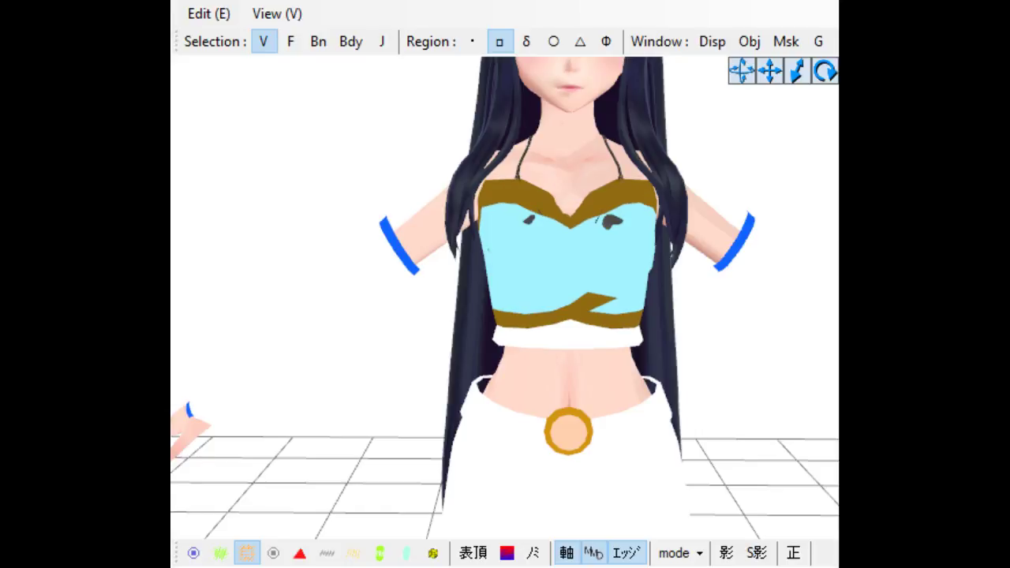
Step: Undo and redo the new top's adjustments in an angled view, settling on the version that covers the chest
right_drag(688, 320, 713, 339)
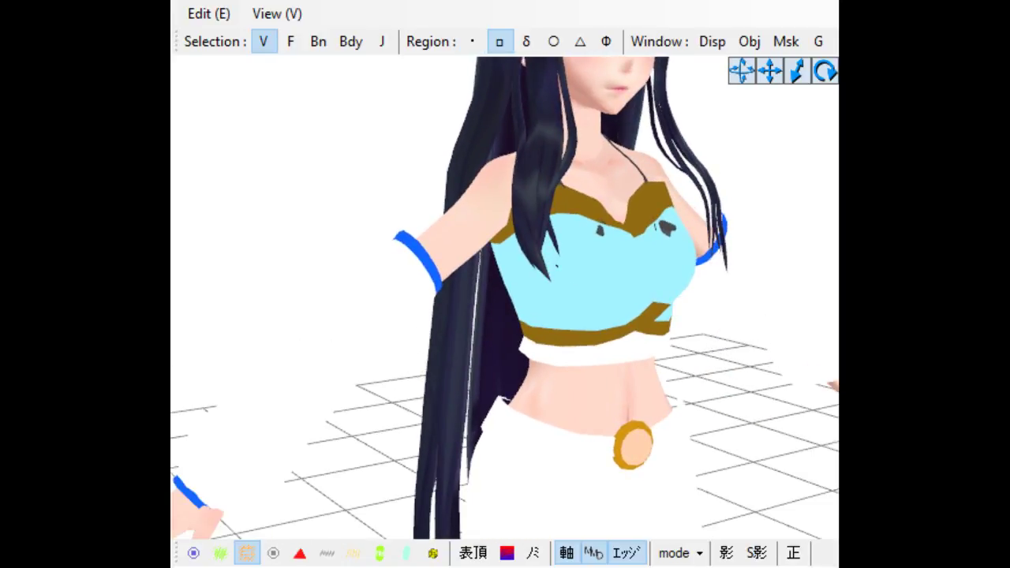
key(ctrl+z)
key(ctrl+y)
key(ctrl+y)
key(ctrl+y)
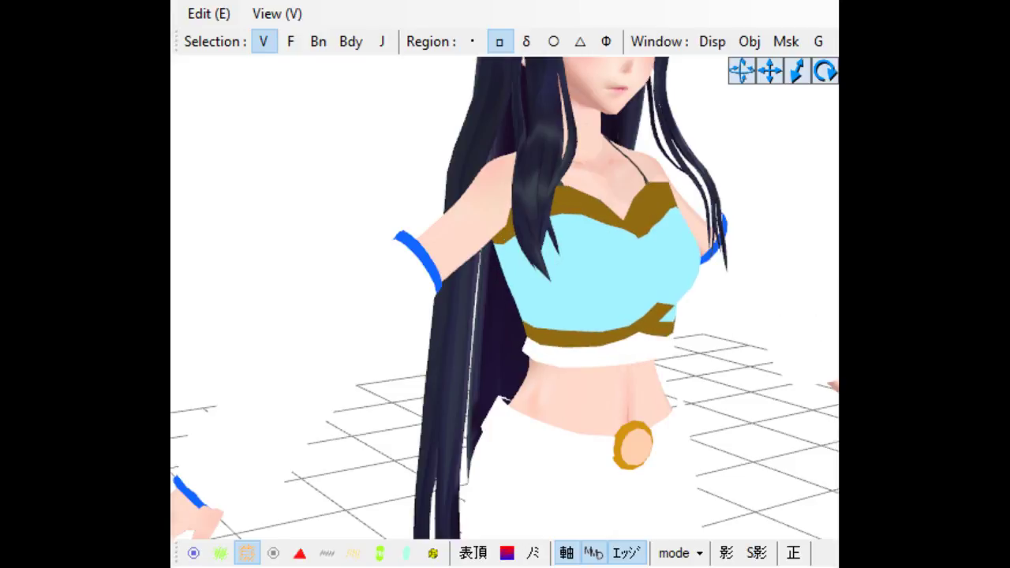
key(ctrl+z)
key(ctrl+y)
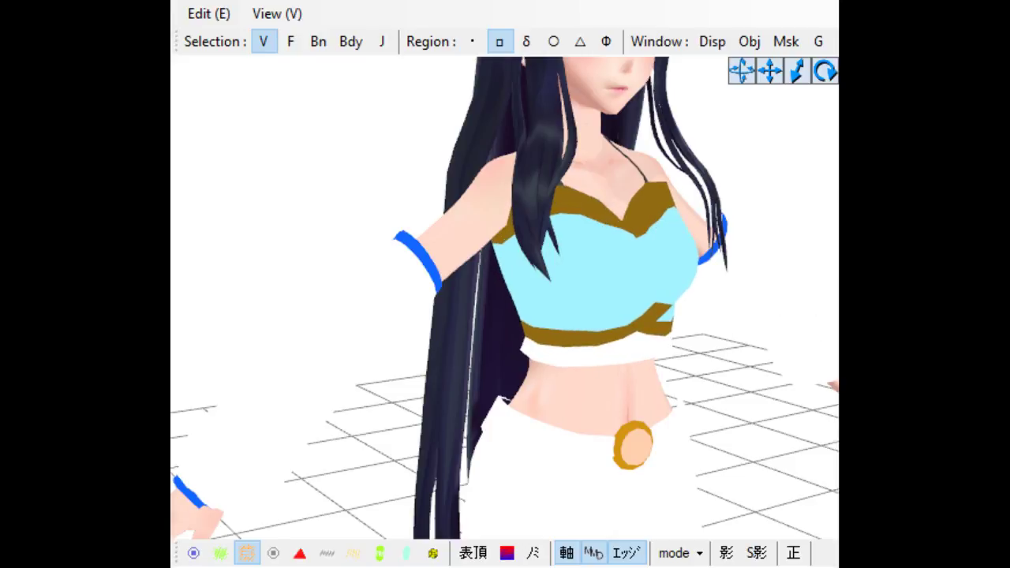
Step: Examine the fitted top from the side, the front and farther back, then inspect the neck area up close
right_drag(677, 318, 728, 306)
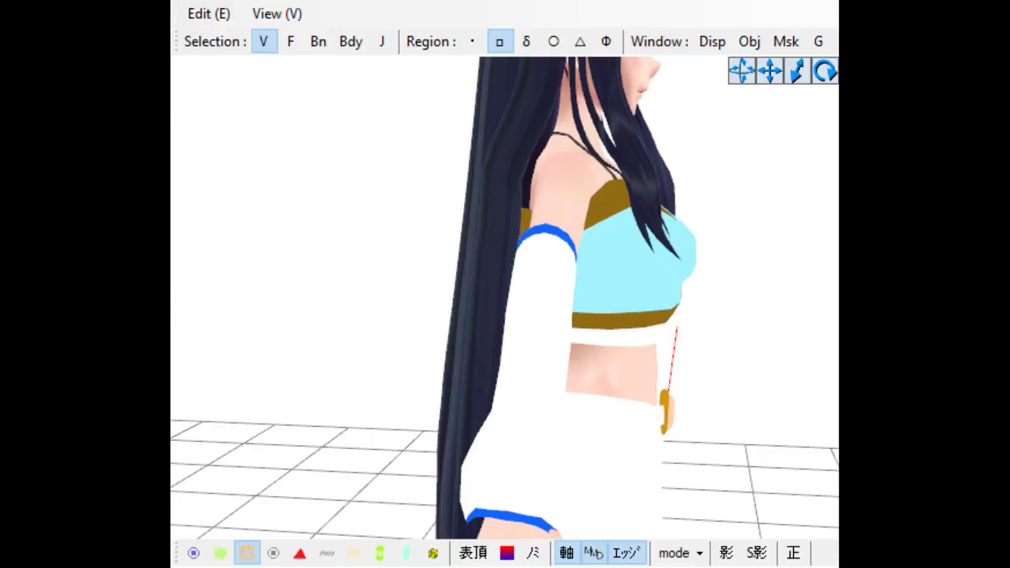
right_drag(755, 228, 676, 243)
right_drag(637, 260, 660, 280)
scroll(657, 284, down, 5)
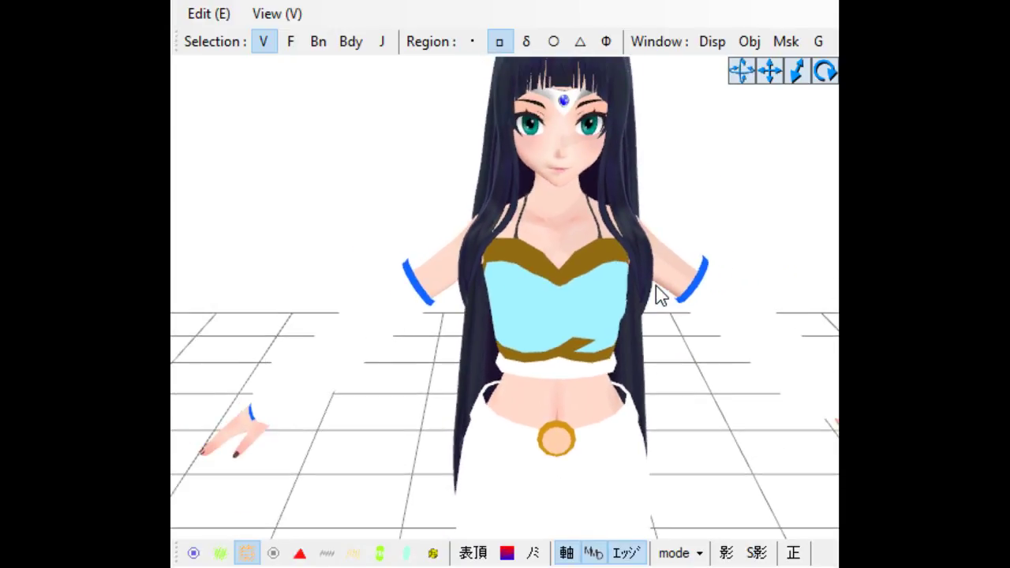
scroll(624, 309, down, 2)
mouse_move(624, 310)
right_down()
mouse_move(700, 324)
mouse_move(580, 329)
mouse_move(610, 314)
right_up()
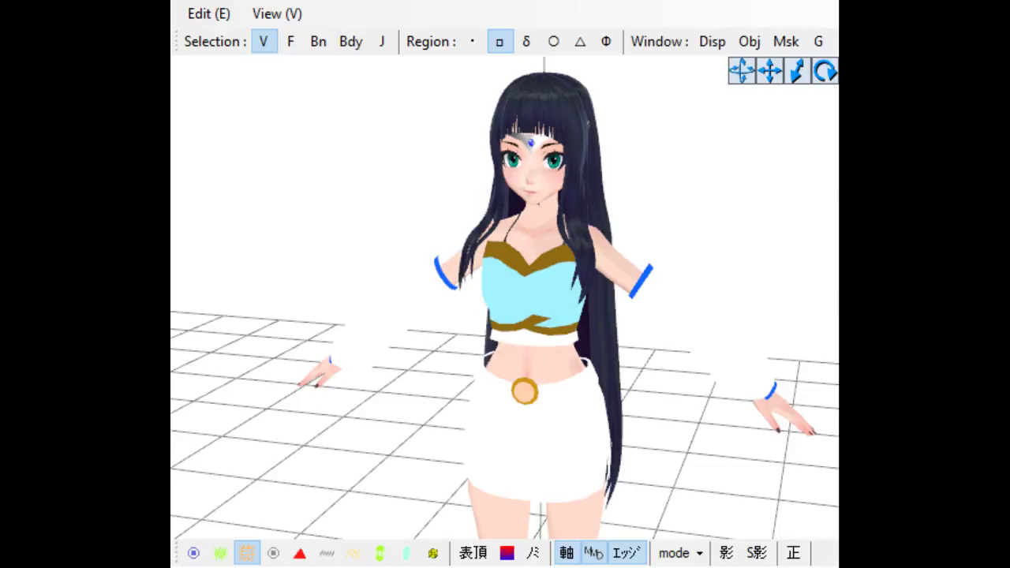
scroll(556, 187, up, 10)
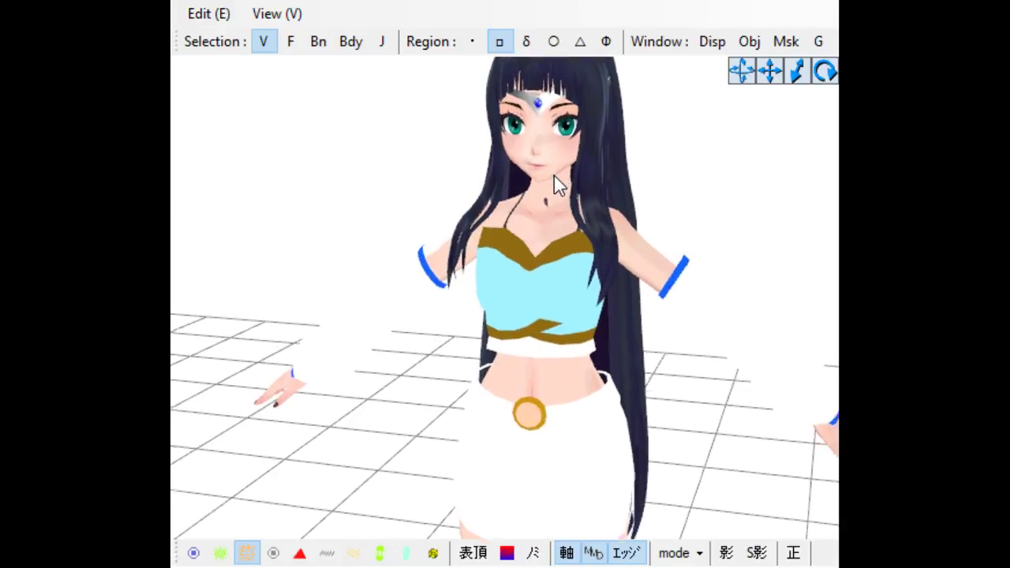
scroll(590, 174, up, 3)
Step: Open the transform view and pick bones around the necklace pendant and the shoulder to see what is there
drag(772, 77, 829, 395)
right_drag(728, 207, 751, 316)
scroll(735, 323, up, 6)
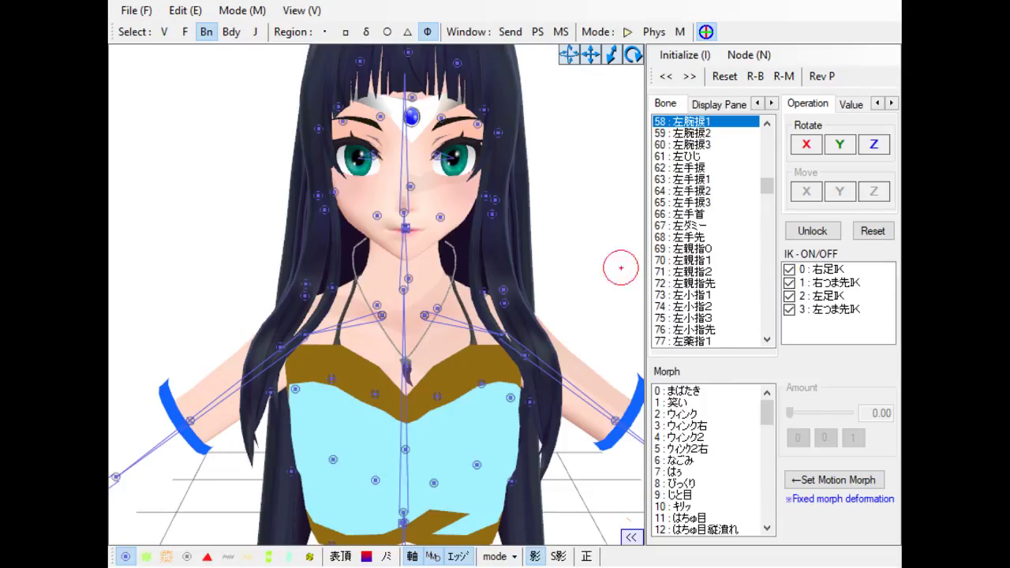
click(393, 366)
click(399, 378)
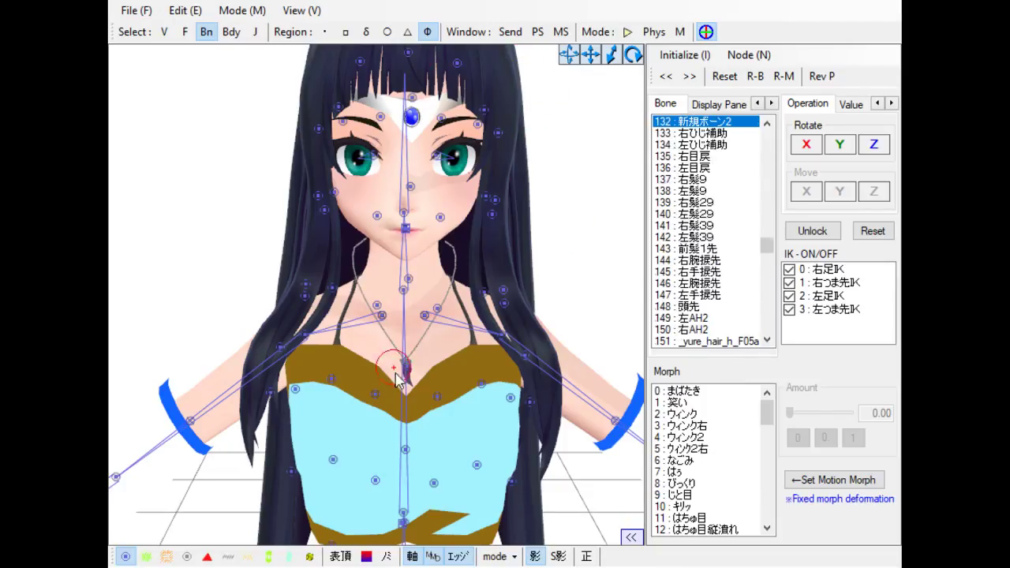
click(490, 347)
right_drag(490, 346, 513, 353)
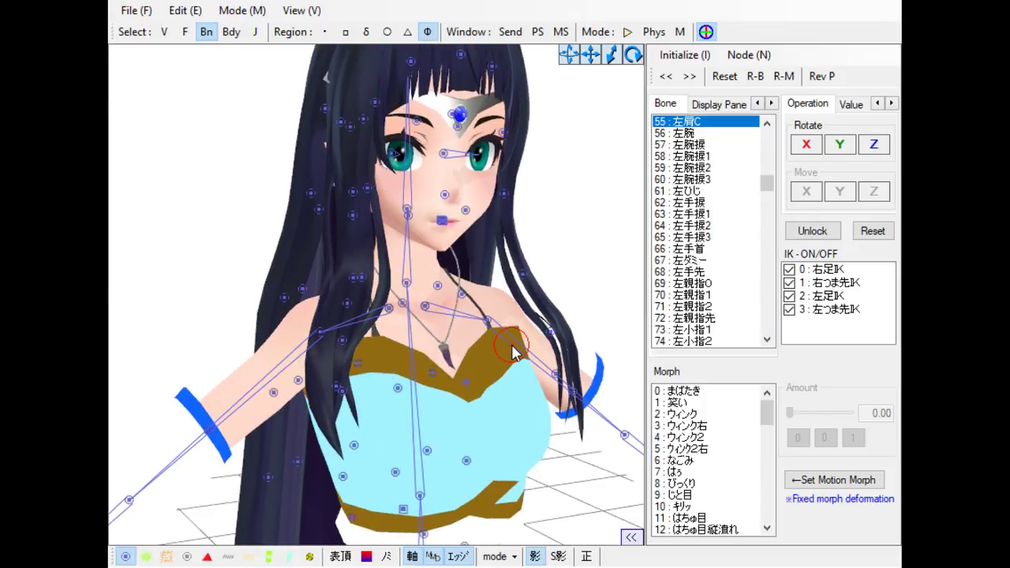
Step: Select the neck bone 首, pull it sideways to test the deformation, and undo the pose
click(409, 284)
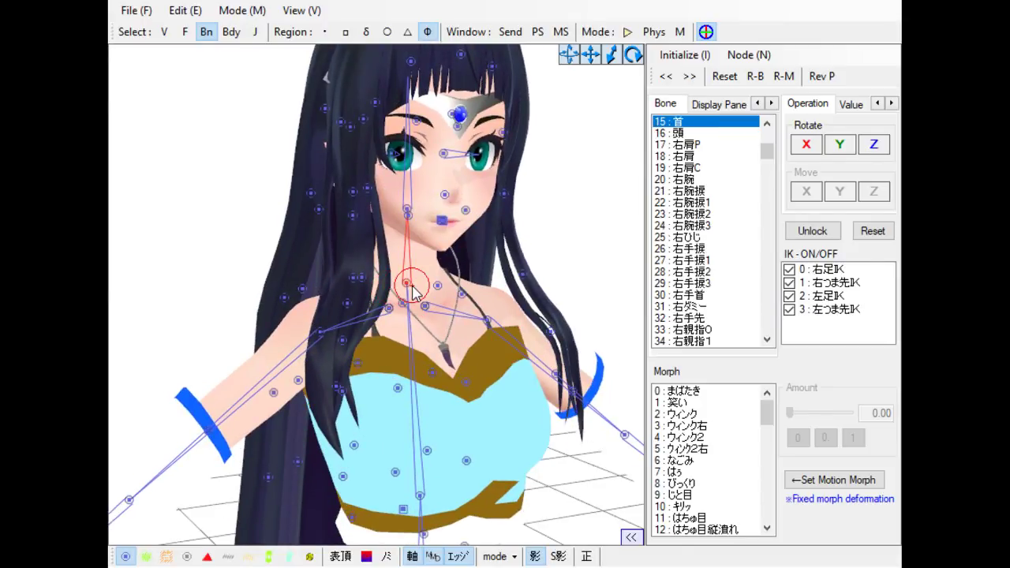
drag(412, 286, 396, 307)
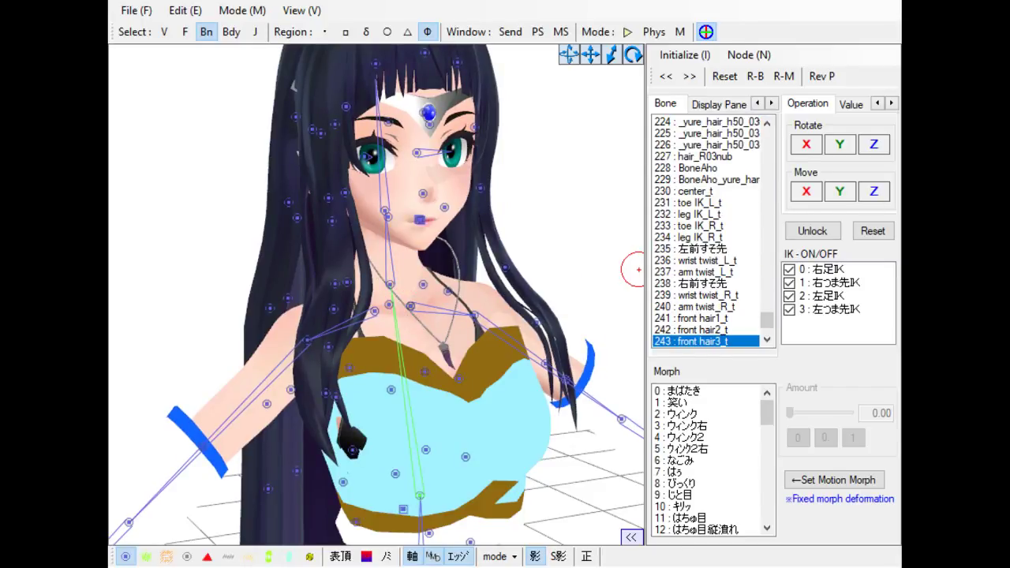
key(ctrl+z)
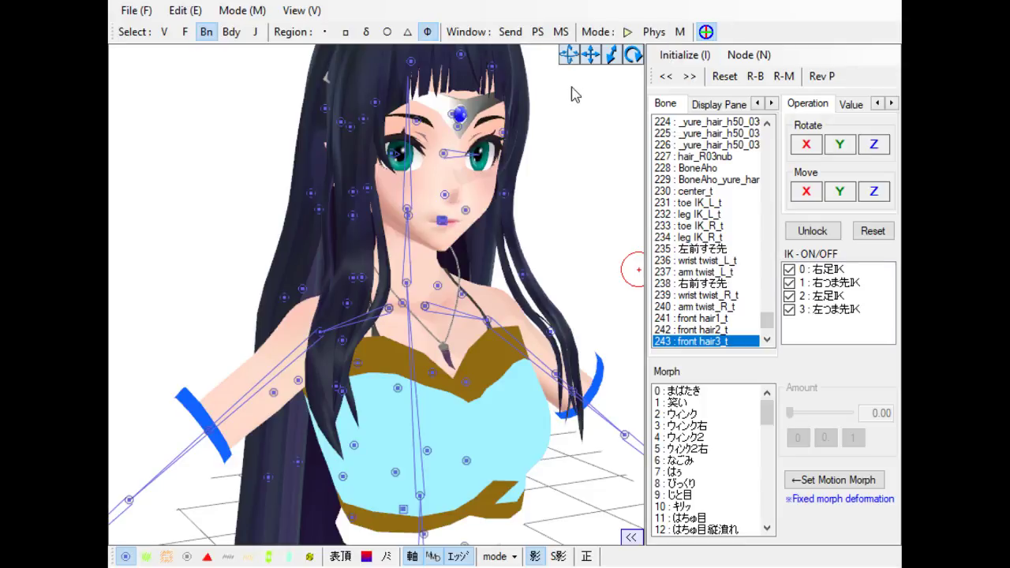
Step: Show the transform handle, select the neck bone 首 and shift it slightly sideways to test the necklace's deformation
click(575, 12)
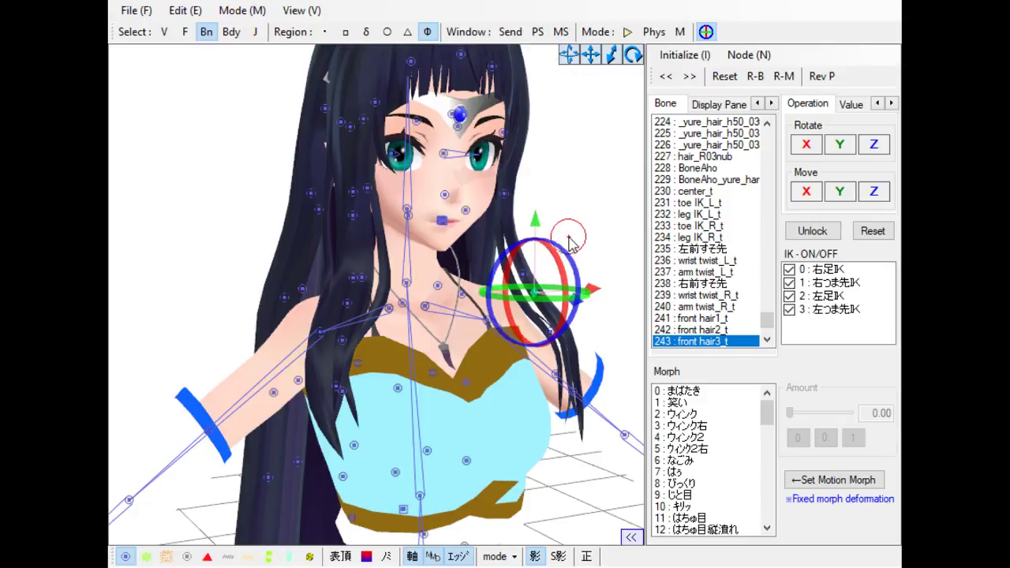
click(405, 289)
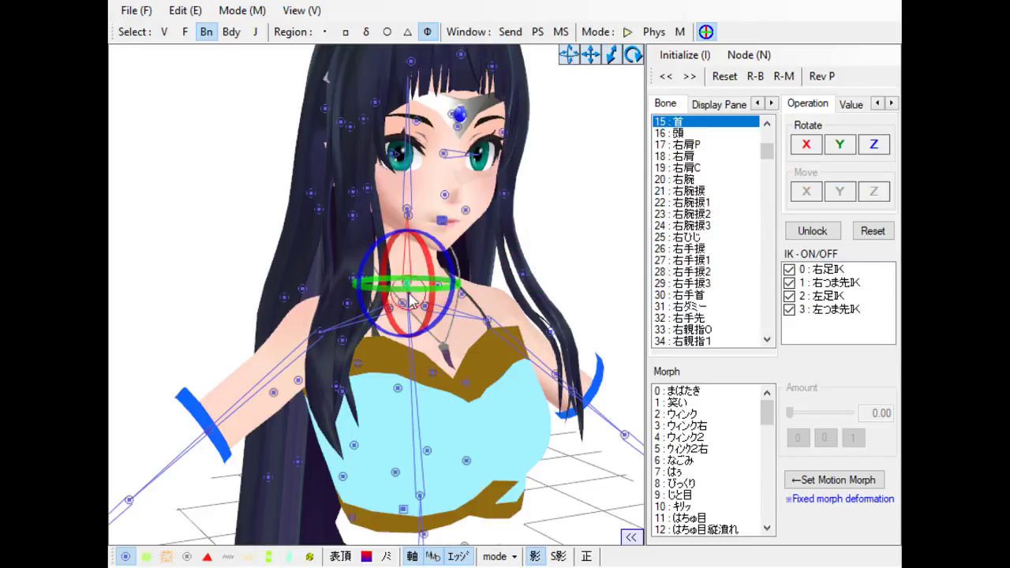
click(576, 190)
click(413, 283)
mouse_move(414, 280)
mouse_down()
mouse_move(266, 336)
mouse_move(334, 284)
mouse_move(498, 307)
mouse_move(386, 226)
mouse_move(232, 284)
mouse_move(406, 233)
mouse_move(439, 270)
mouse_move(355, 293)
mouse_move(429, 282)
mouse_up()
click(432, 300)
click(425, 283)
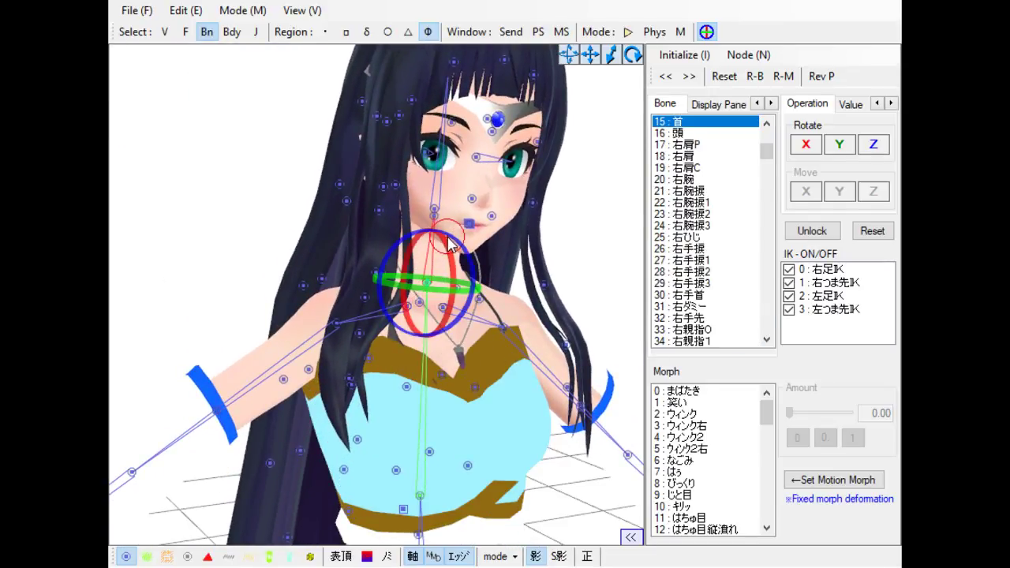
Step: Rotate the neck bone 首 strongly to test how the necklace and hair follow, and undo the test poses
mouse_move(460, 244)
mouse_down()
mouse_move(371, 294)
mouse_move(392, 244)
mouse_move(455, 241)
mouse_move(474, 300)
mouse_move(442, 264)
mouse_move(469, 231)
mouse_up()
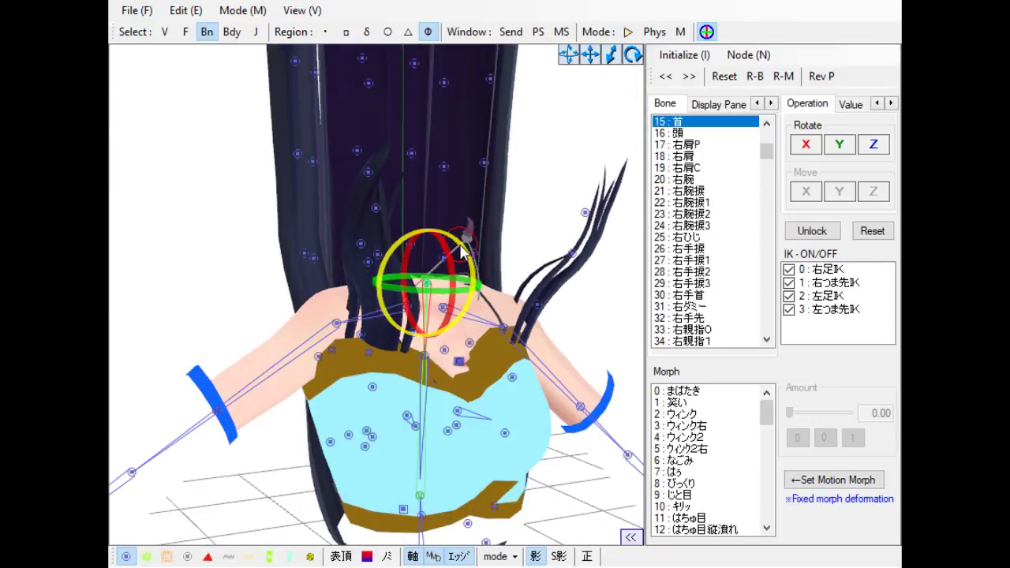
drag(446, 263, 446, 385)
right_drag(319, 323, 363, 300)
drag(421, 278, 339, 276)
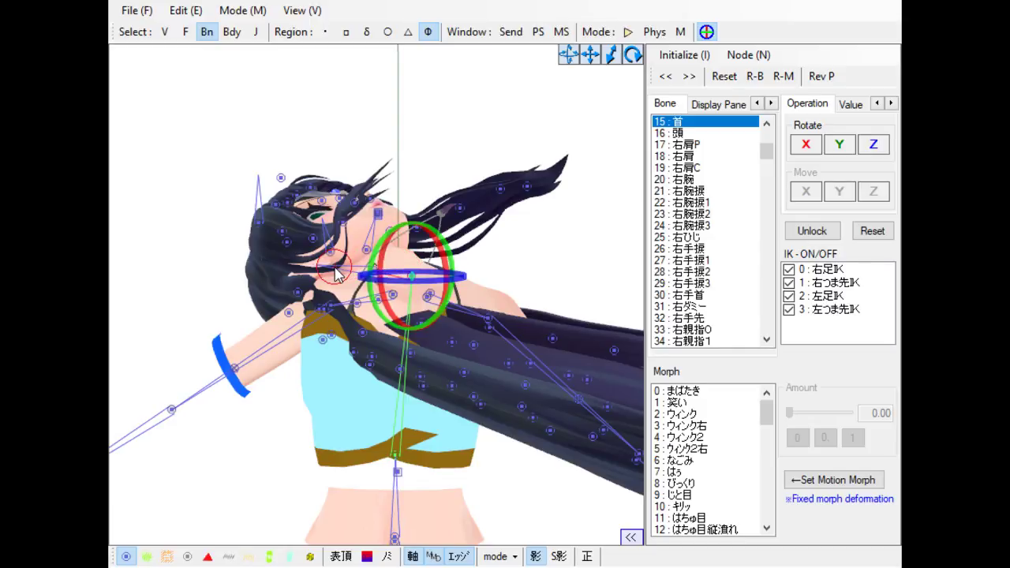
key(ctrl+z)
key(ctrl+z)
key(ctrl+z)
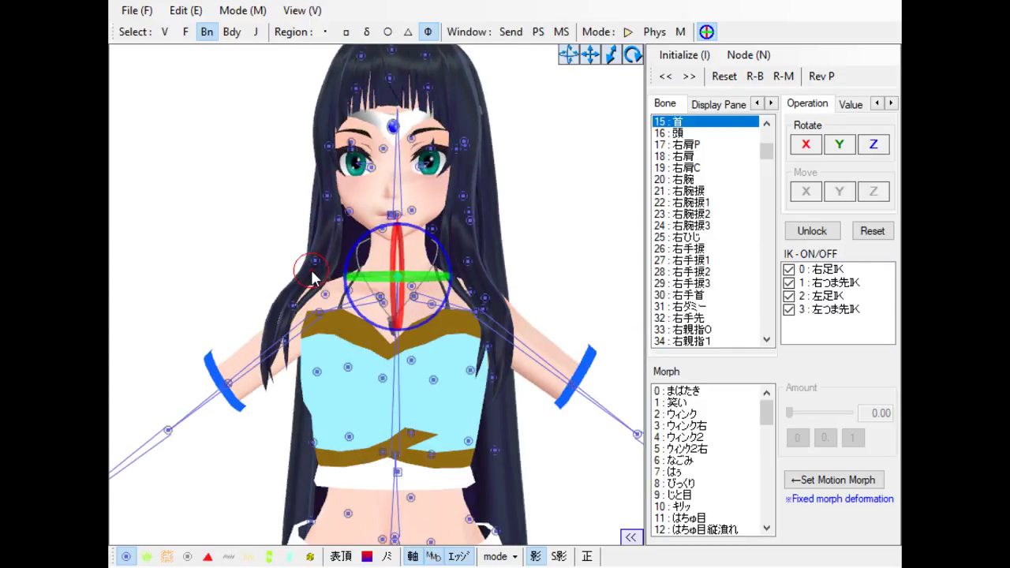